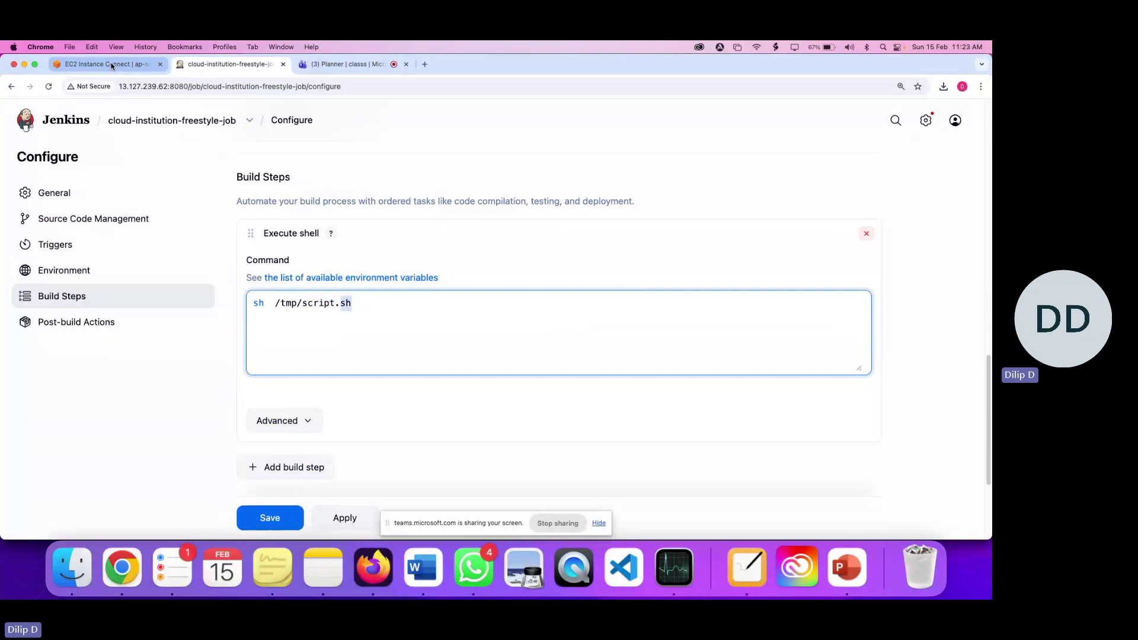
- Glance at the EC2 terminal, then leave the configure page for the cloud-institution-freestyle-job status page
left_click(111, 66)
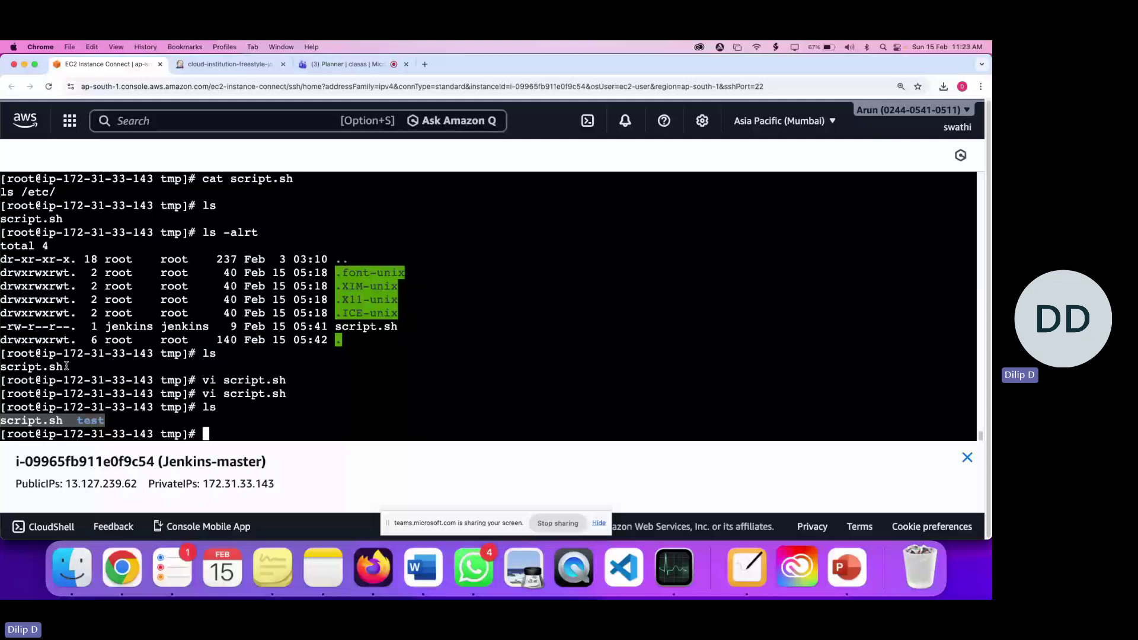
left_click(231, 65)
scroll(480, 243, "up", 2)
scroll(479, 242, "up", 5)
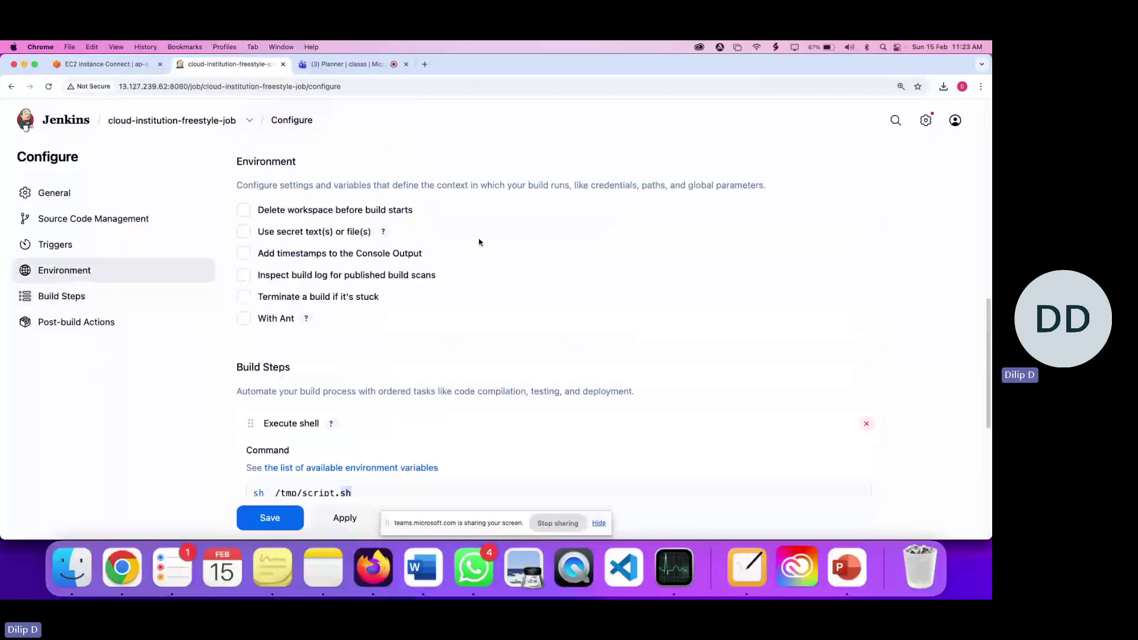
scroll(479, 242, "up", 6)
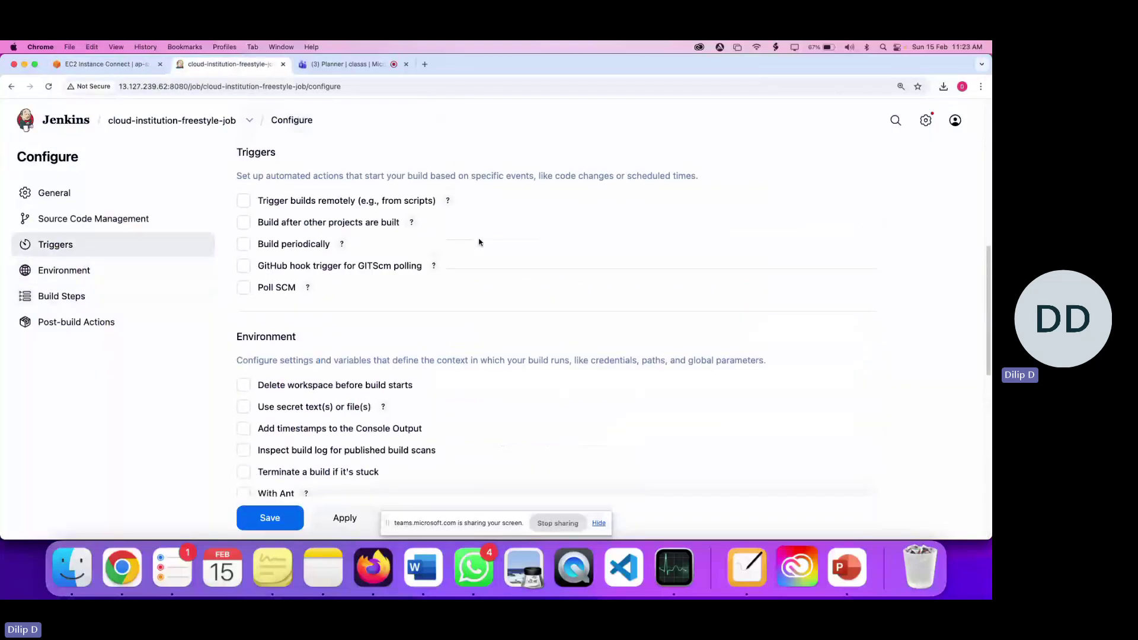
scroll(478, 242, "up", 6)
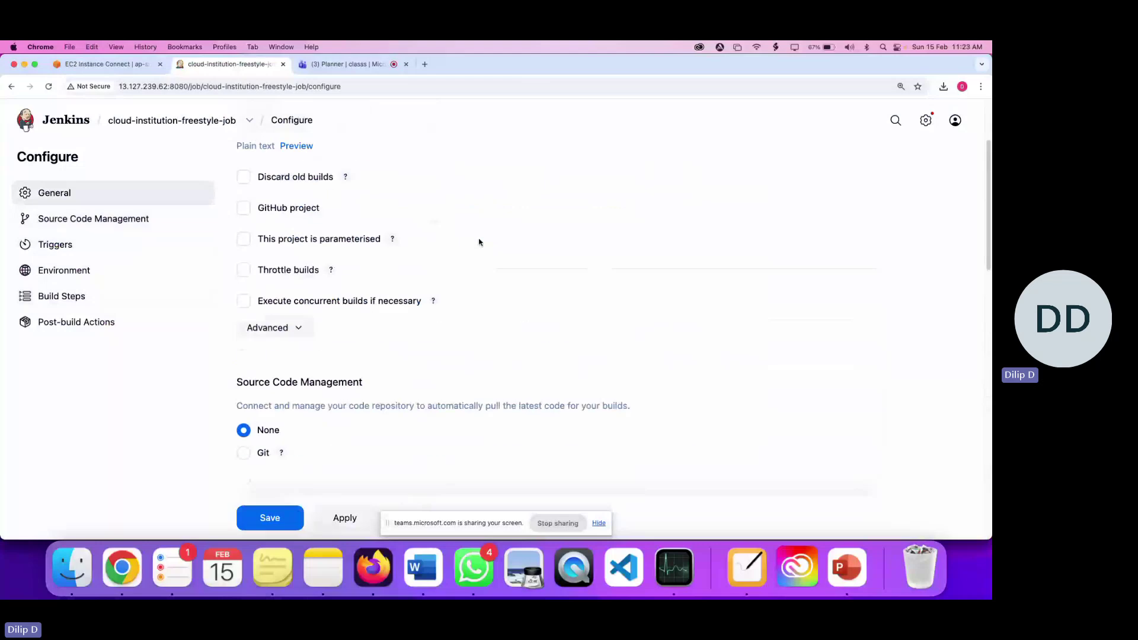
left_click(140, 121)
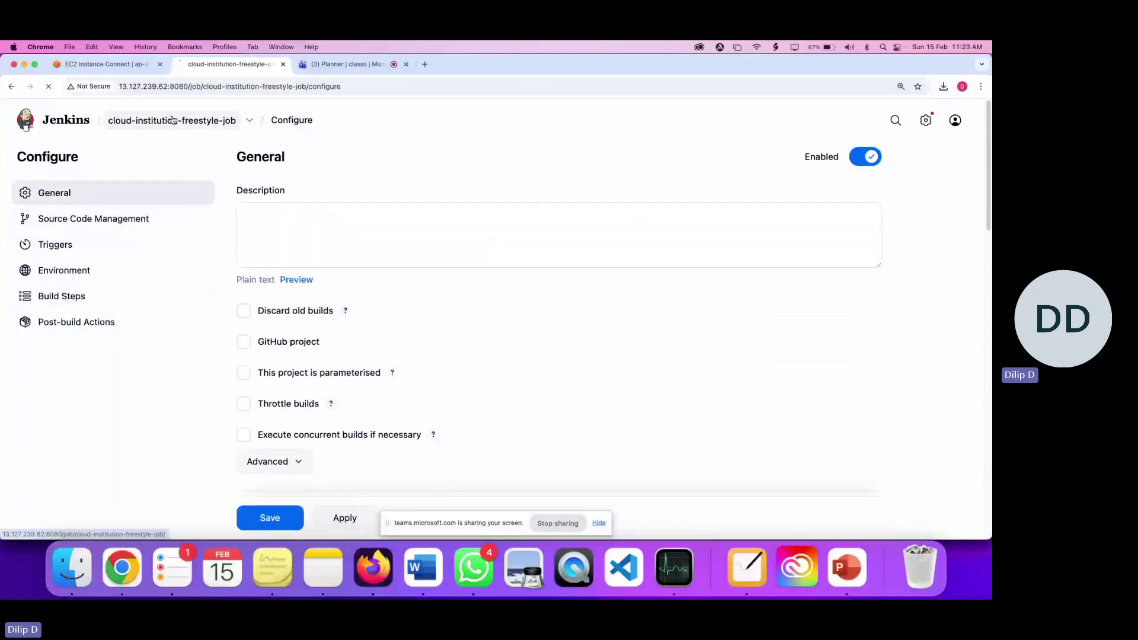
- From the Jenkins dashboard, open cloud-institution-freestyle-job and its Configure page
left_click(64, 120)
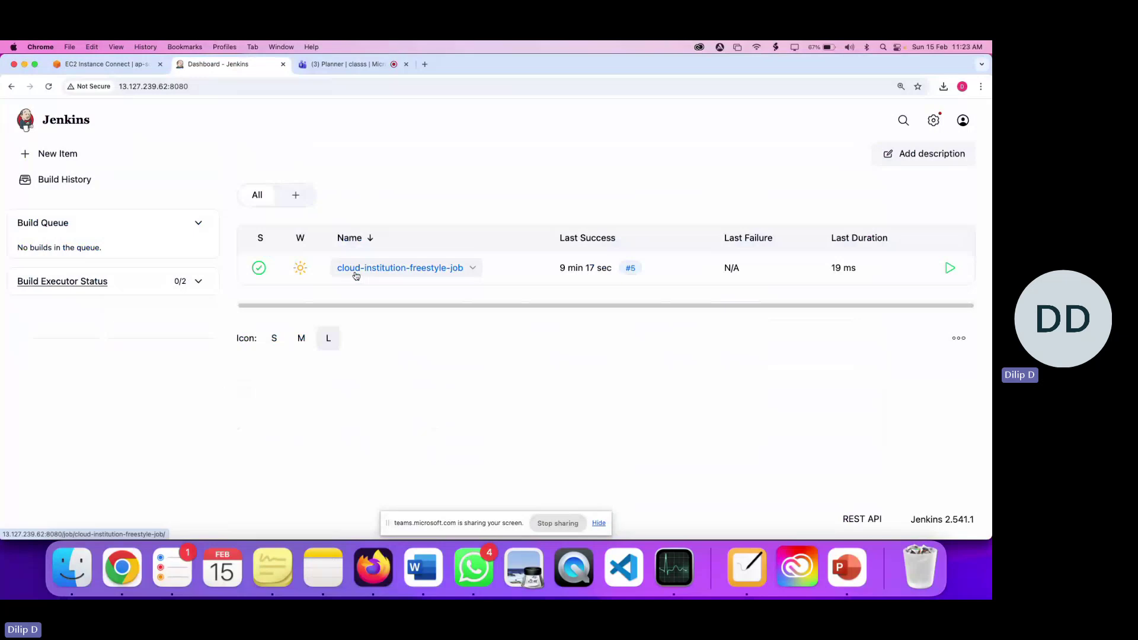
left_click(356, 269)
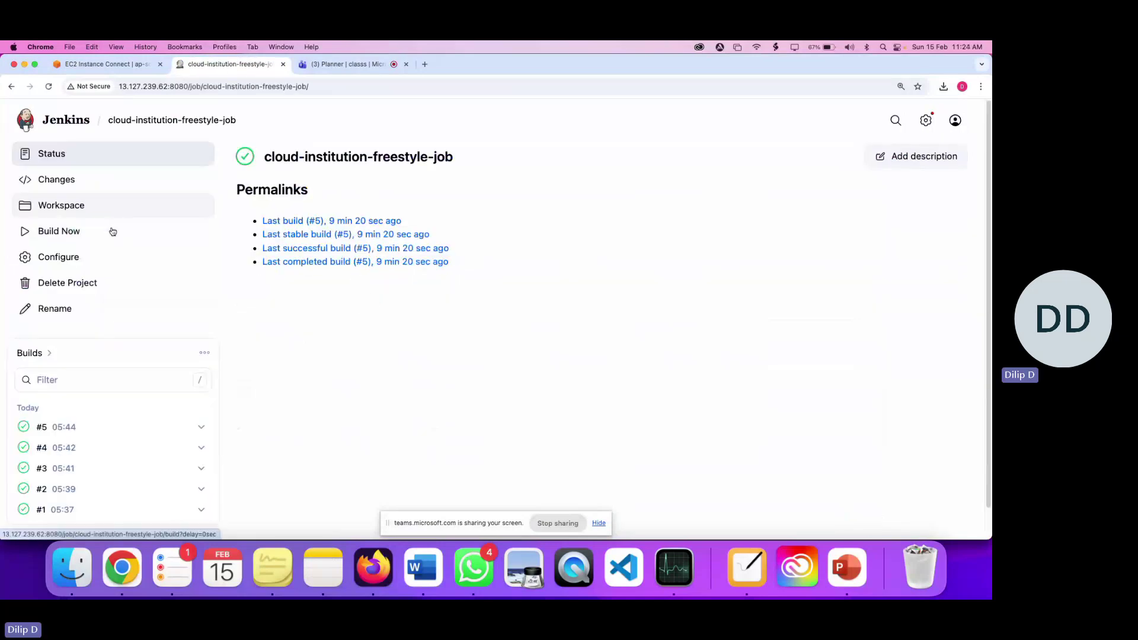
scroll(71, 262, "up", 5)
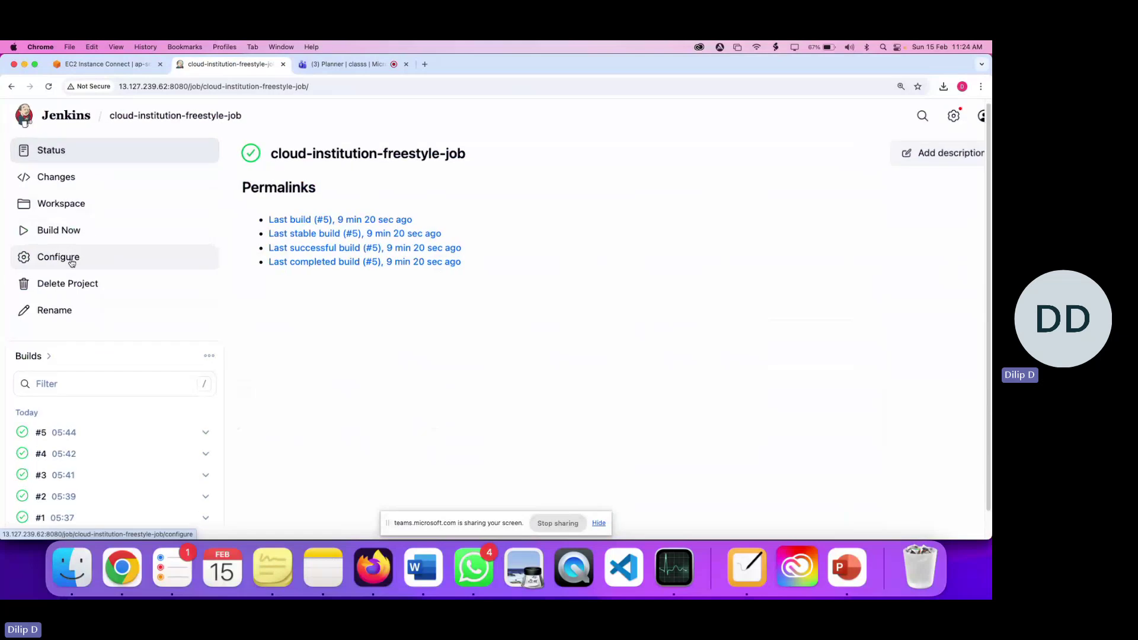
scroll(71, 262, "down", 5)
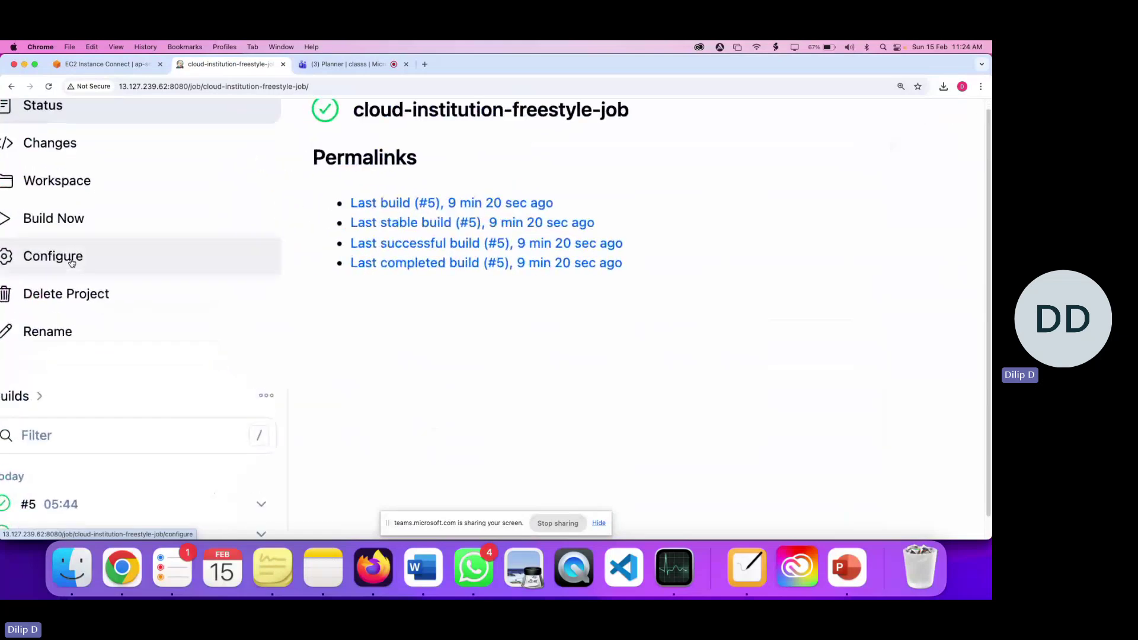
left_click(71, 257)
- Bring the Source Code Management section, still set to None, into view and highlight its heading
scroll(318, 298, "down", 4)
scroll(318, 298, "down", 10)
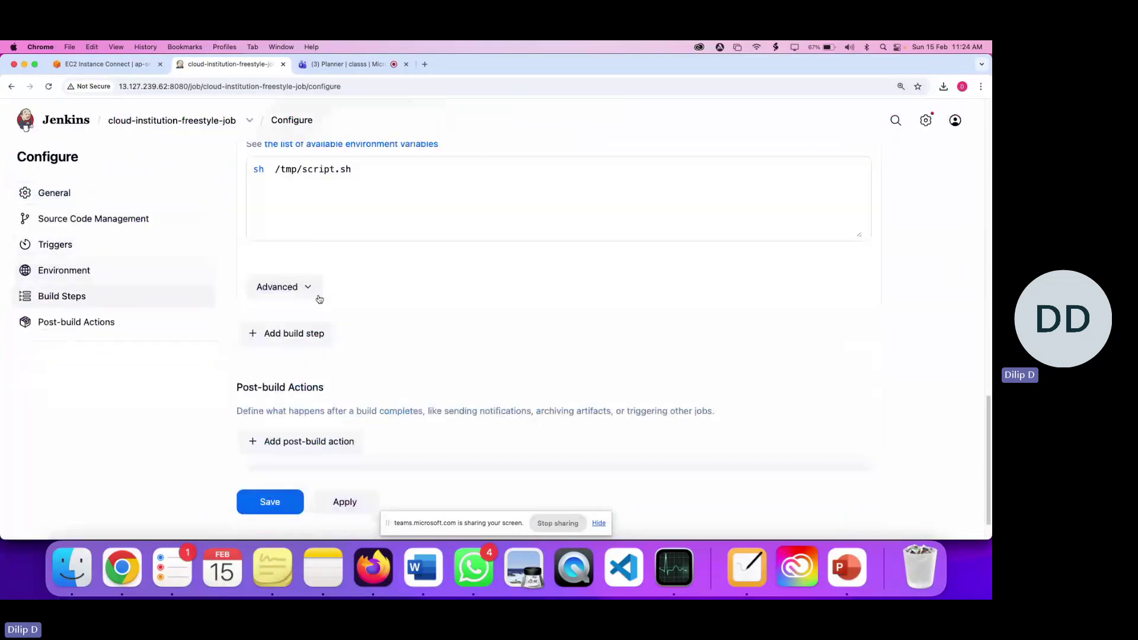
scroll(338, 306, "up", 10)
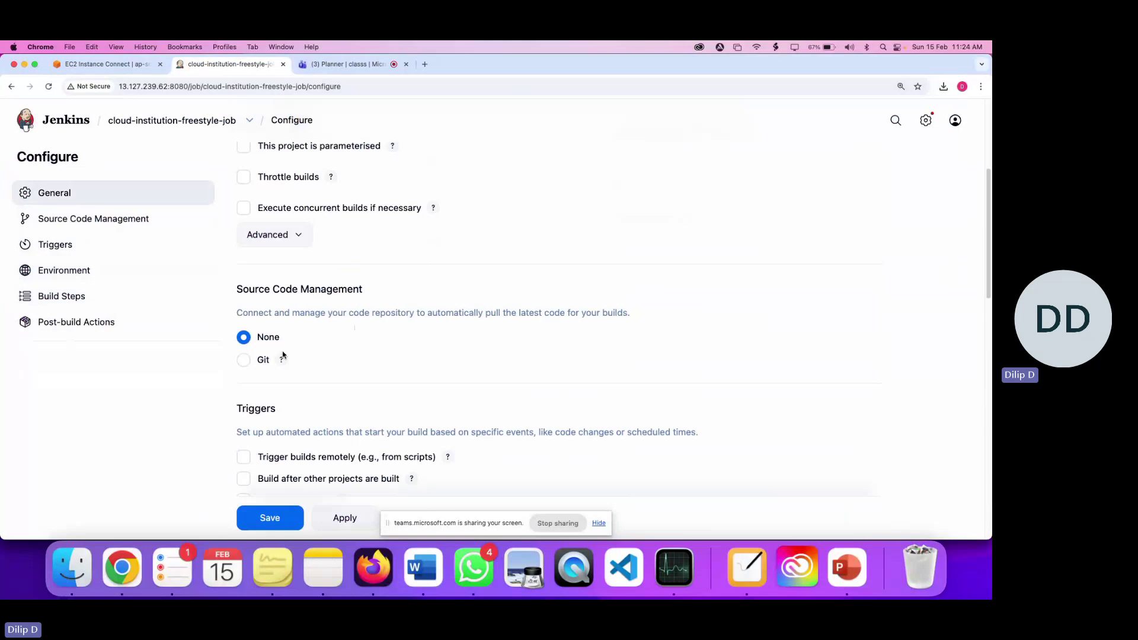
left_click_drag(236, 289, 374, 291)
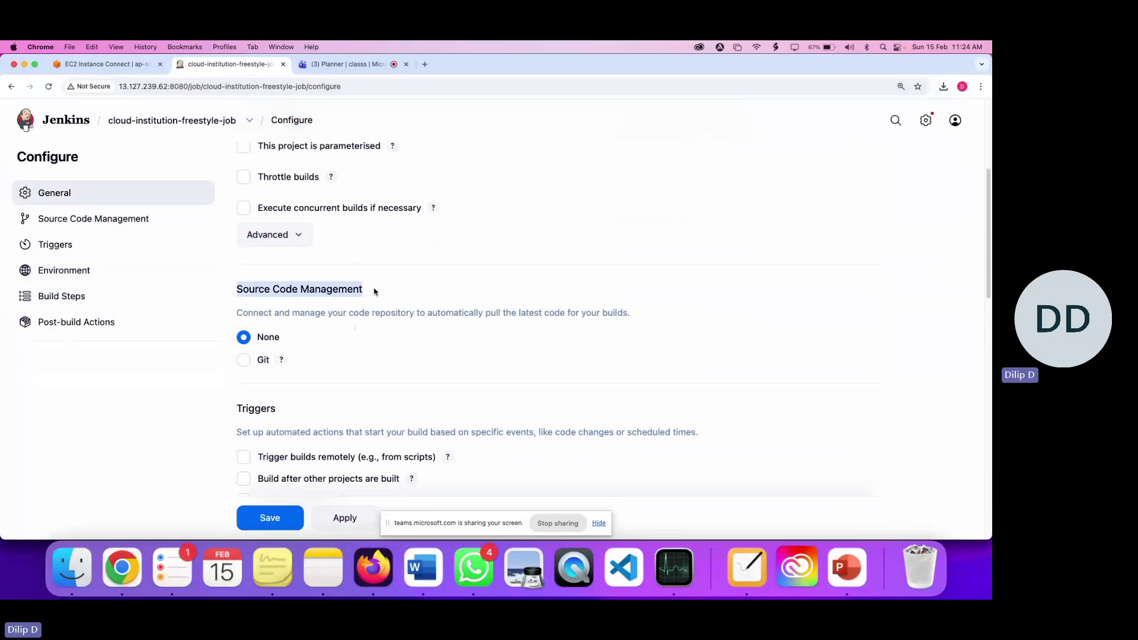
left_click(373, 293)
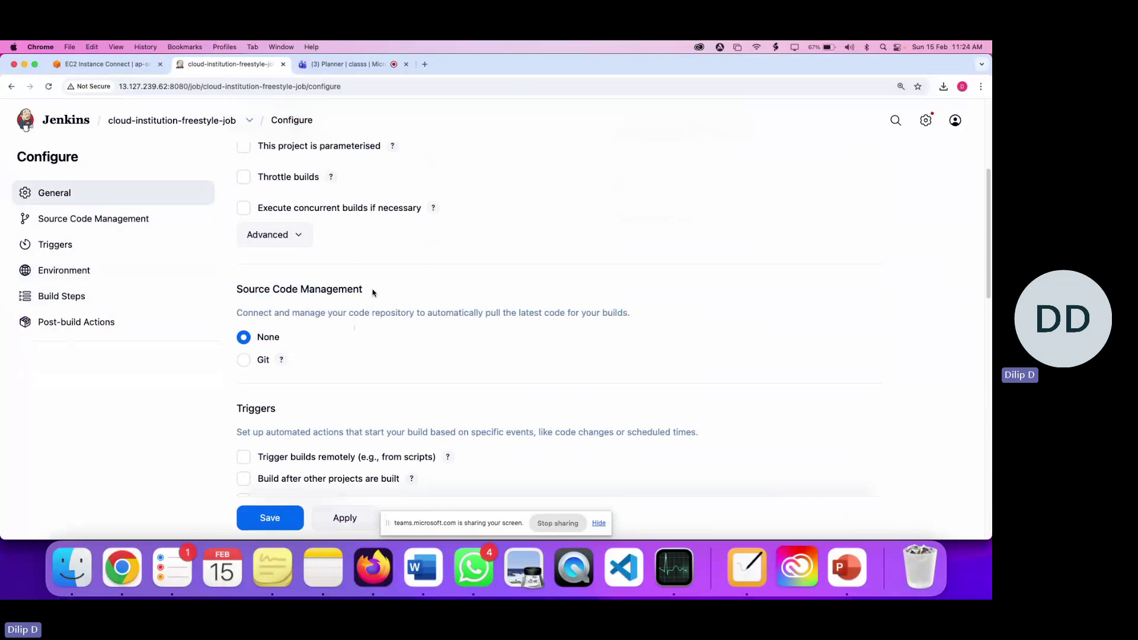
- Switch Source Code Management to Git, then bring up the GitHub dashboard in Firefox
left_click(243, 360)
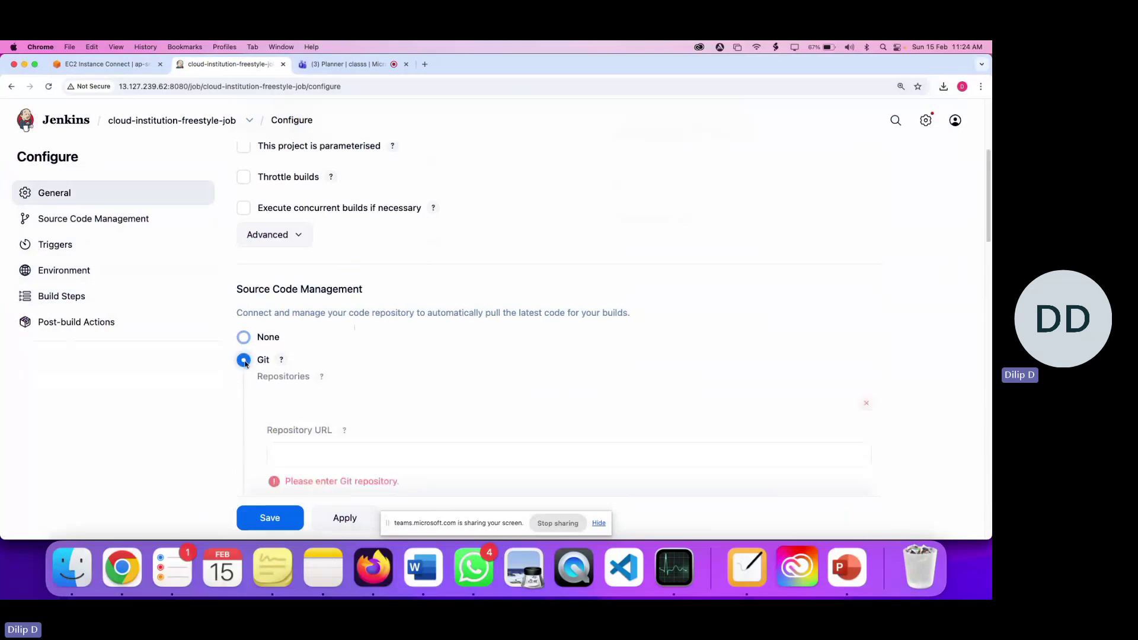
scroll(343, 348, "down", 5)
scroll(344, 349, "down", 2)
left_click(320, 213)
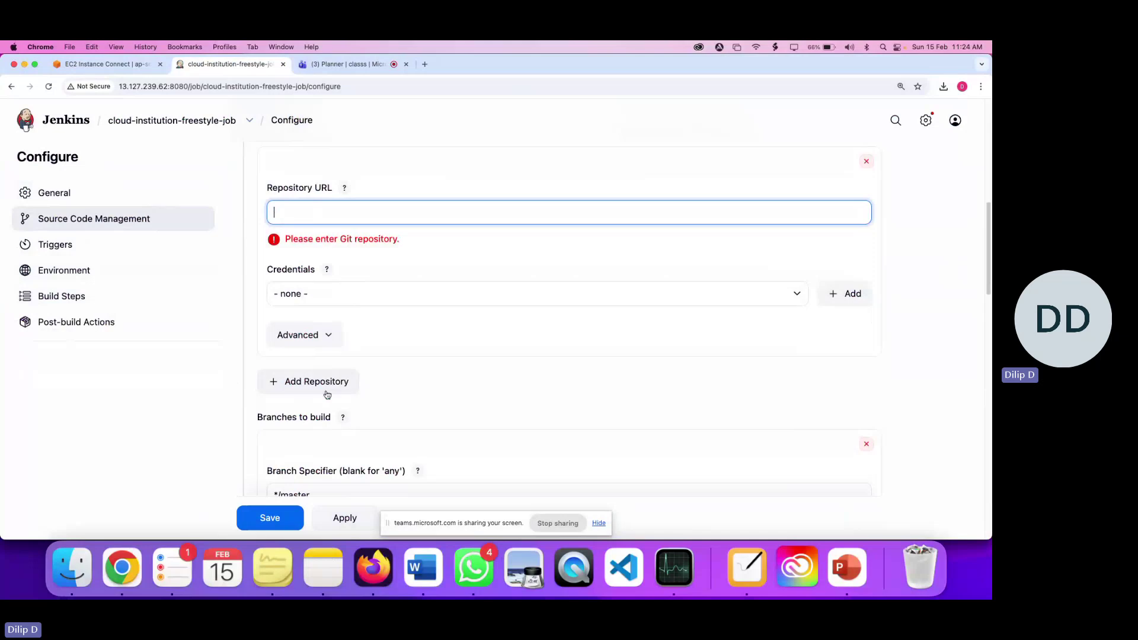
left_click(374, 559)
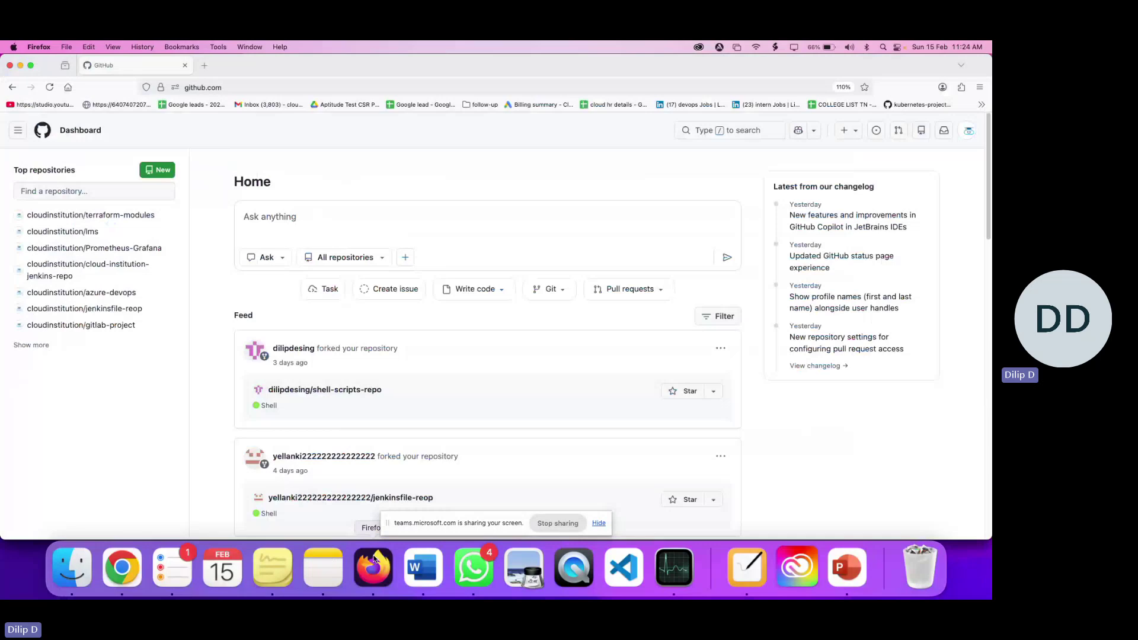
- Filter the GitHub repositories for 'jenkins' and open jenkinsfile-reop
left_click(968, 131)
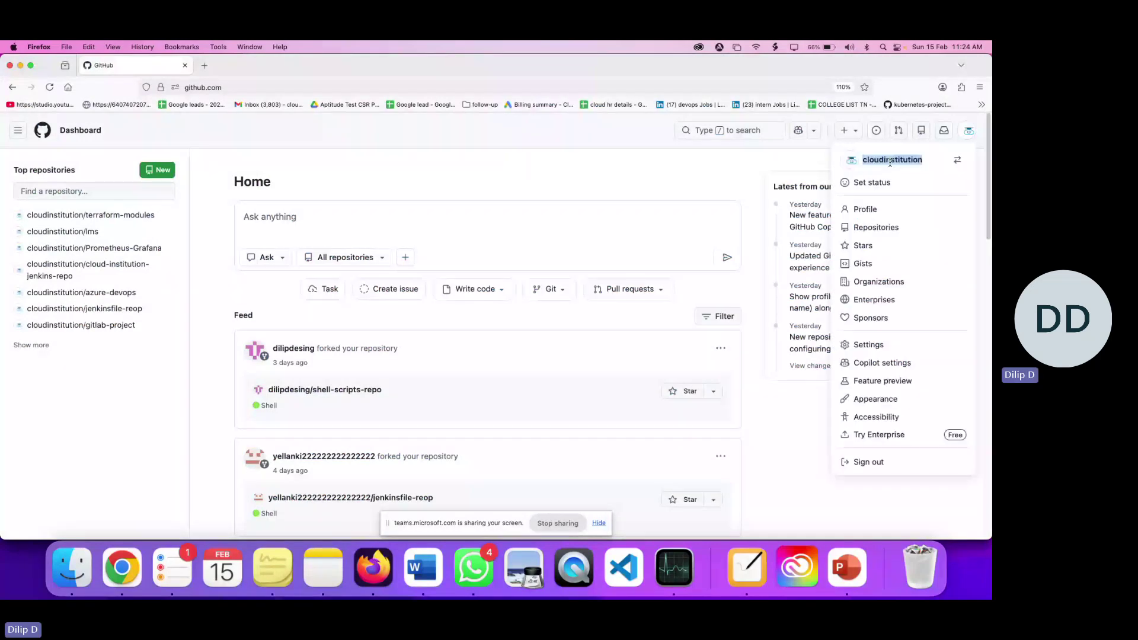
left_click(143, 356)
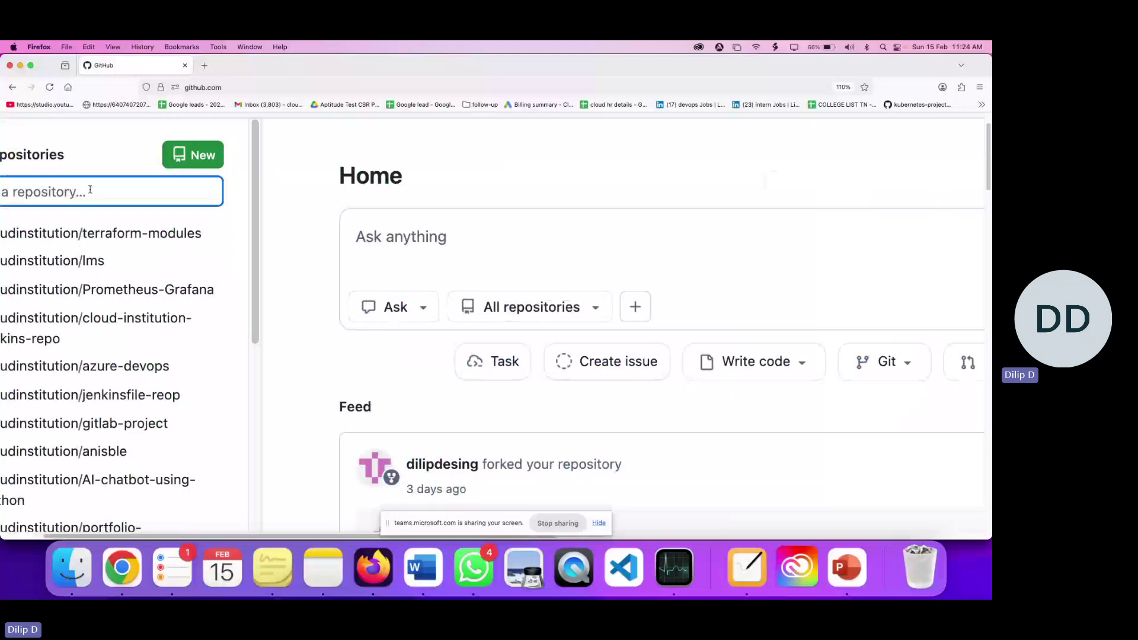
scroll(90, 190, "down", 5)
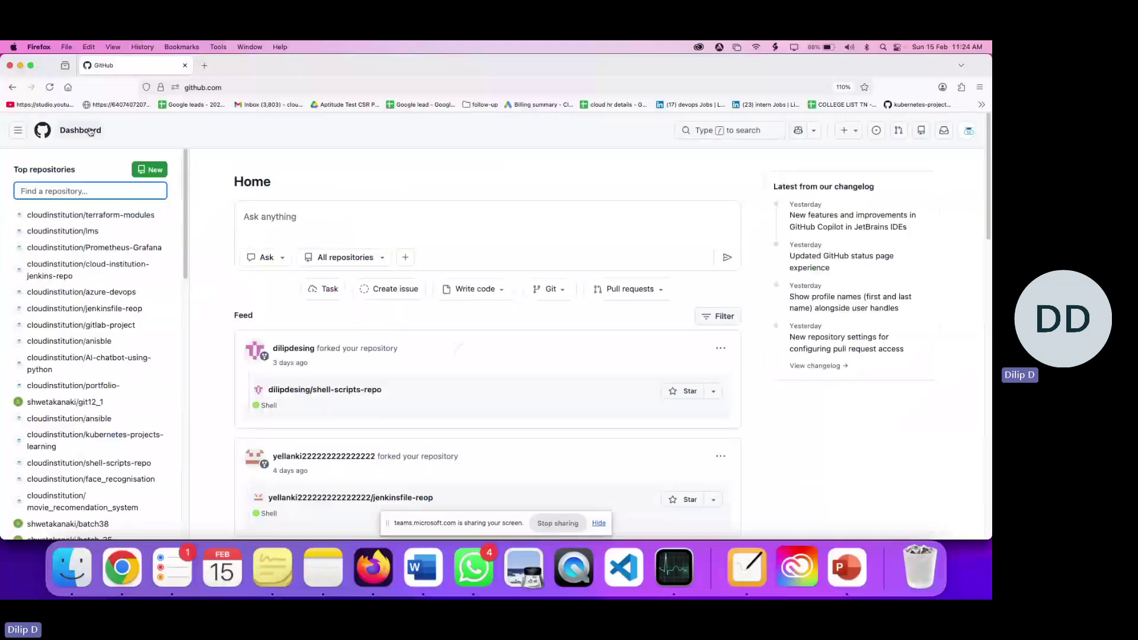
left_click(54, 271)
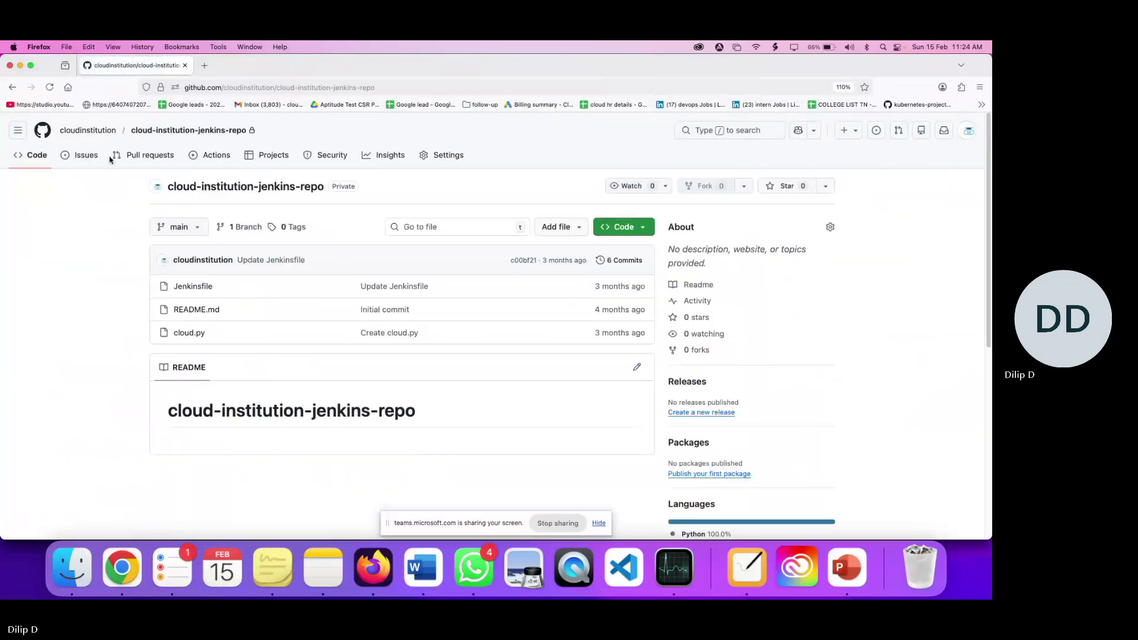
left_click(12, 88)
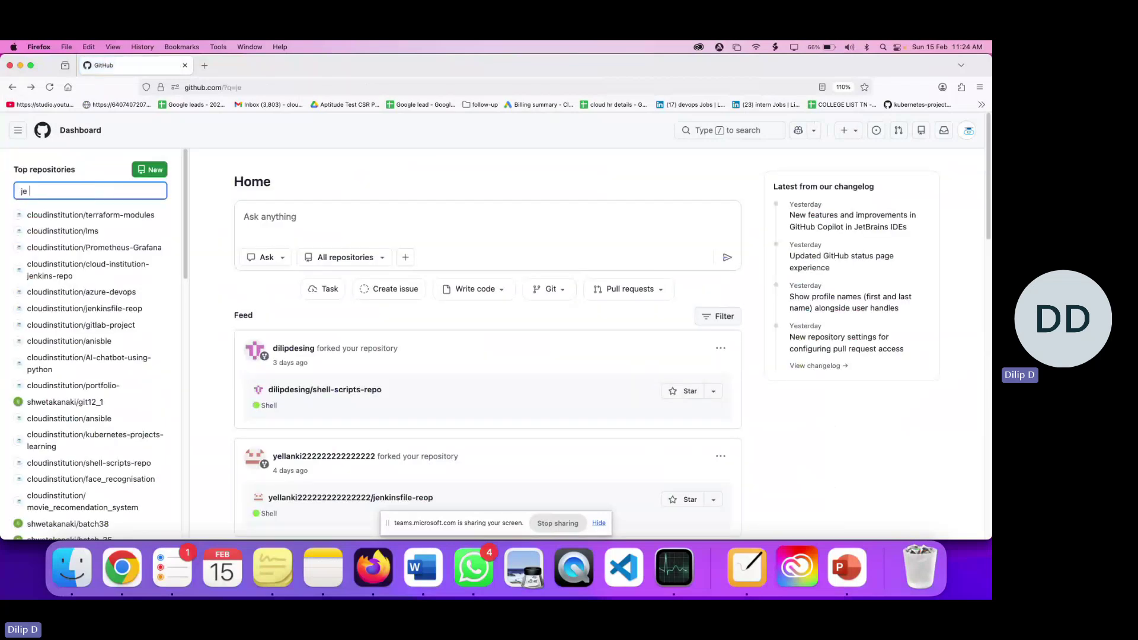
type("kins")
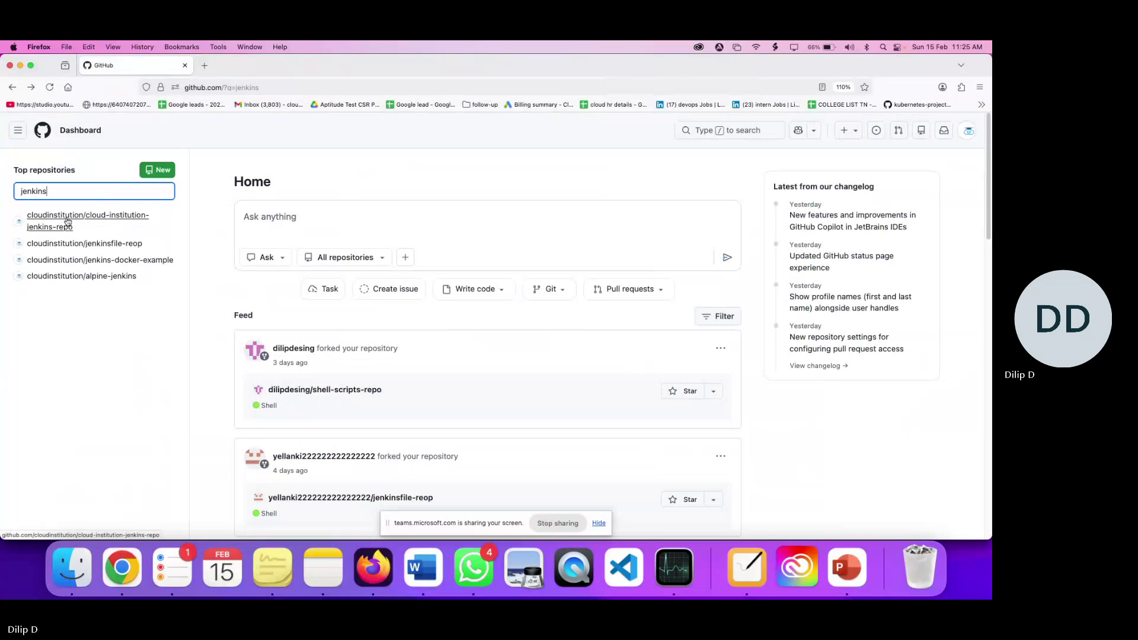
mouse_move(70, 245)
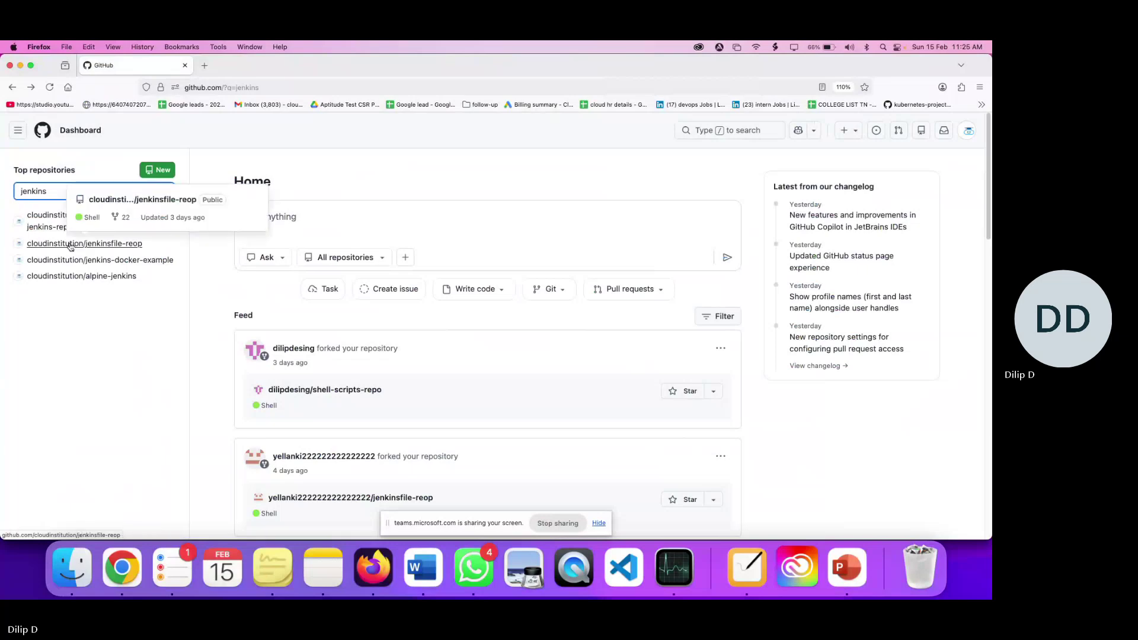
left_click(70, 244)
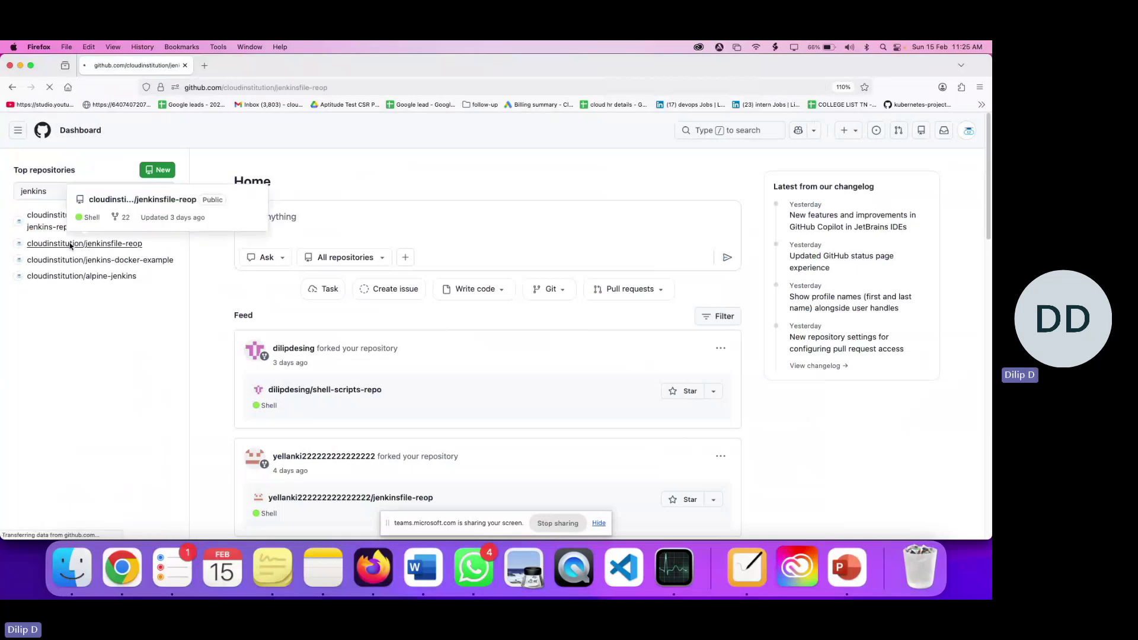
- Copy jenkinsfile-reop's HTTPS clone URL from the Code menu and return to Jenkins
left_click_drag(138, 261, 175, 373)
left_click(142, 363)
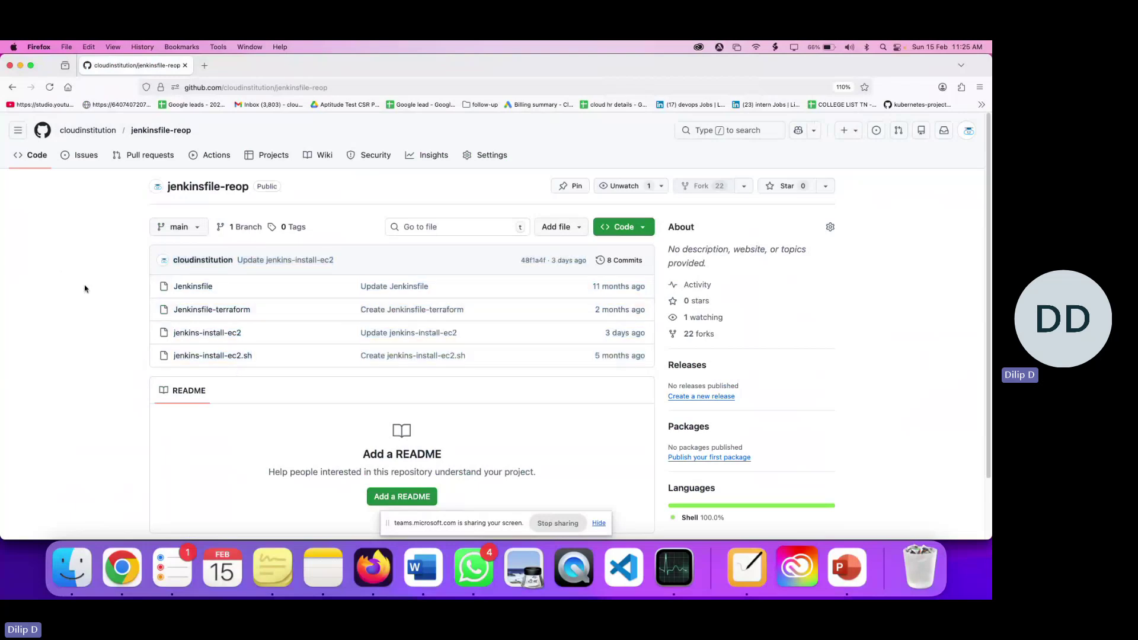
scroll(85, 289, "up", 5)
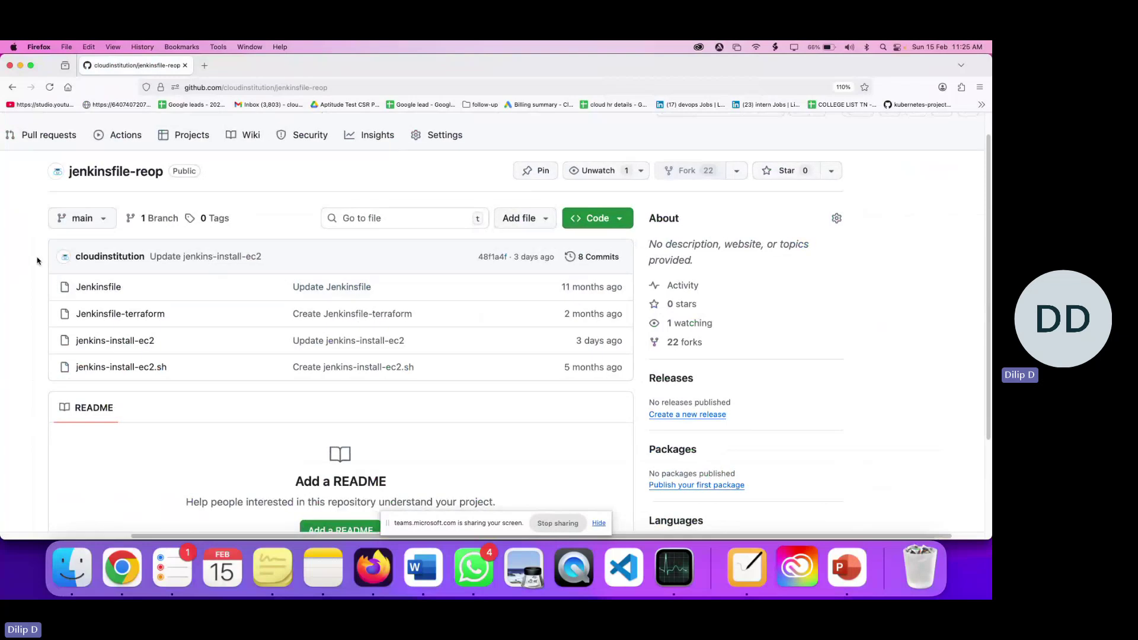
left_click(579, 220)
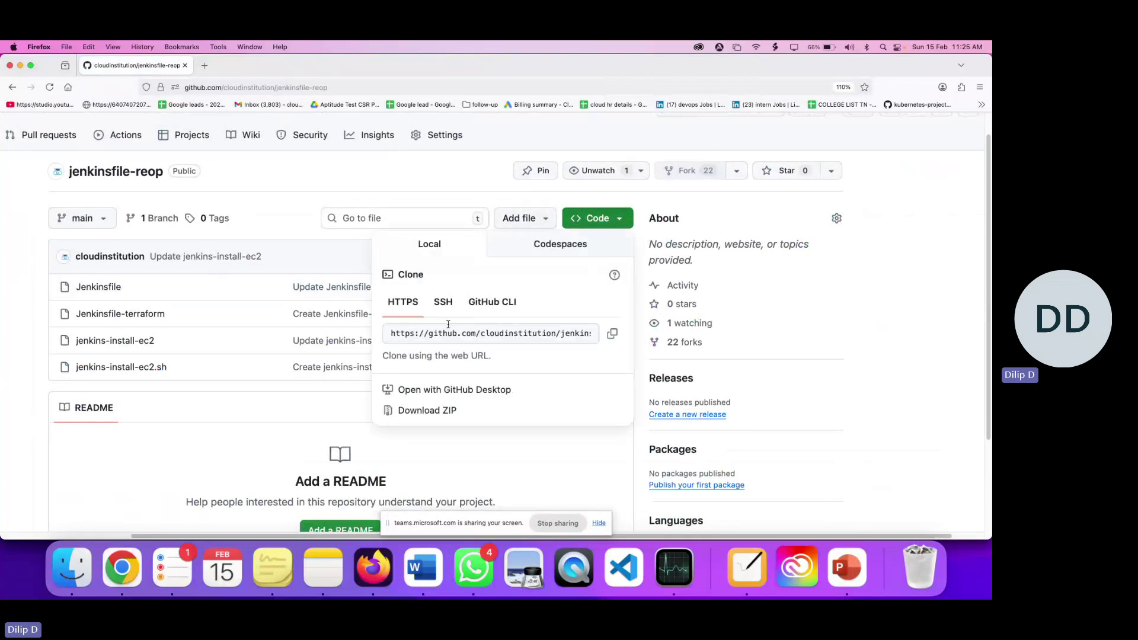
left_click(612, 334)
left_click(122, 567)
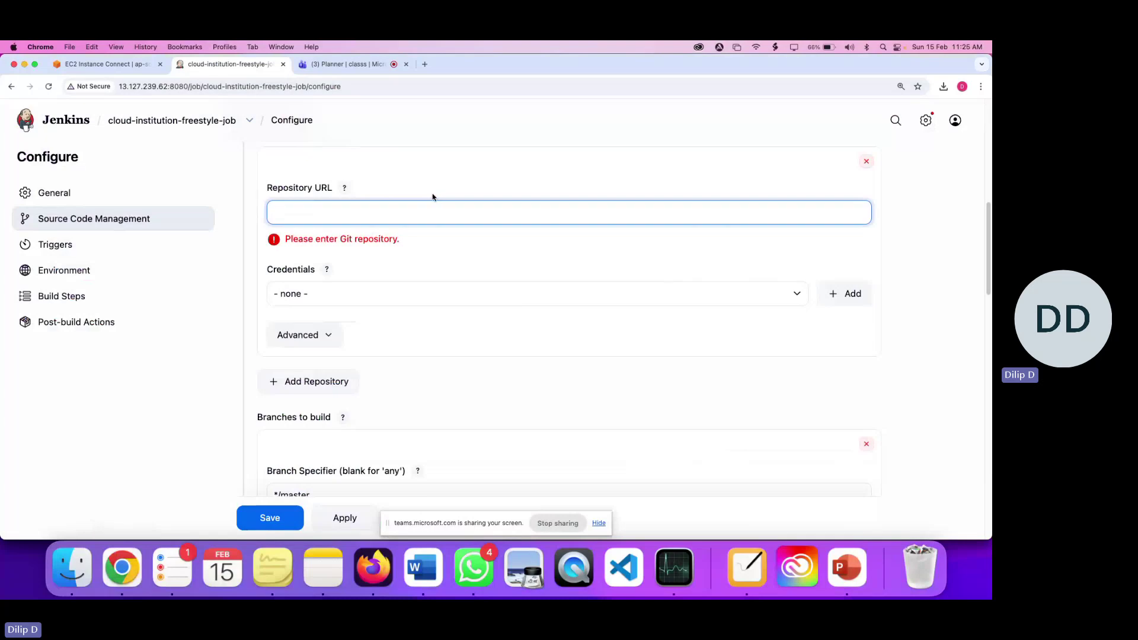
- Paste the jenkinsfile-reop clone URL into the job's Repository URL field
key("super+v")
left_click(210, 387)
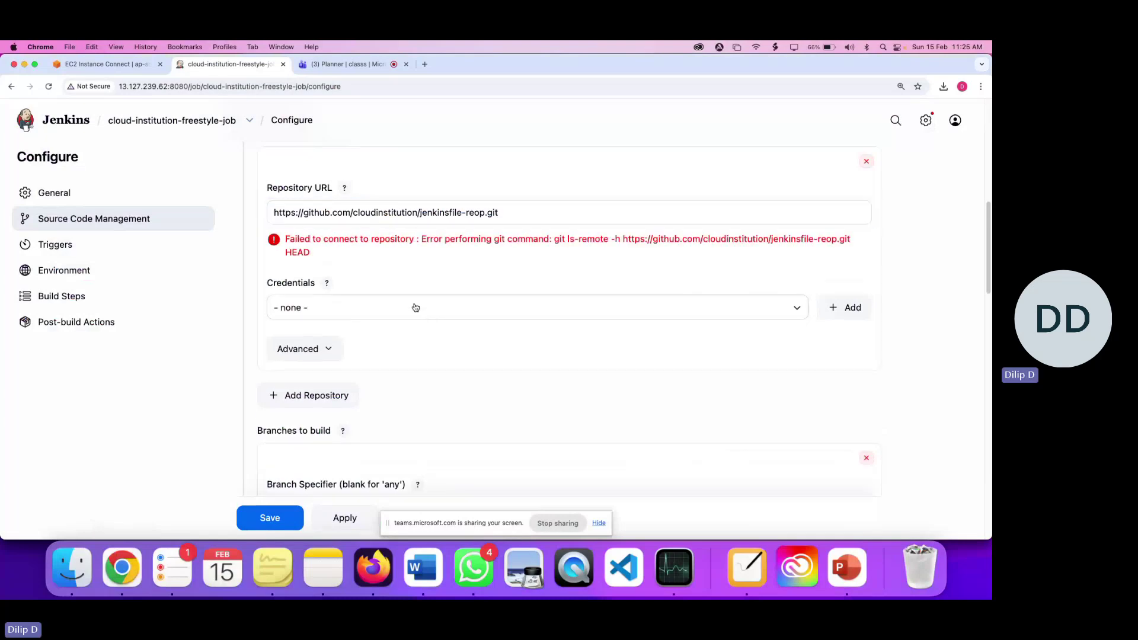
scroll(342, 330, "up", 5)
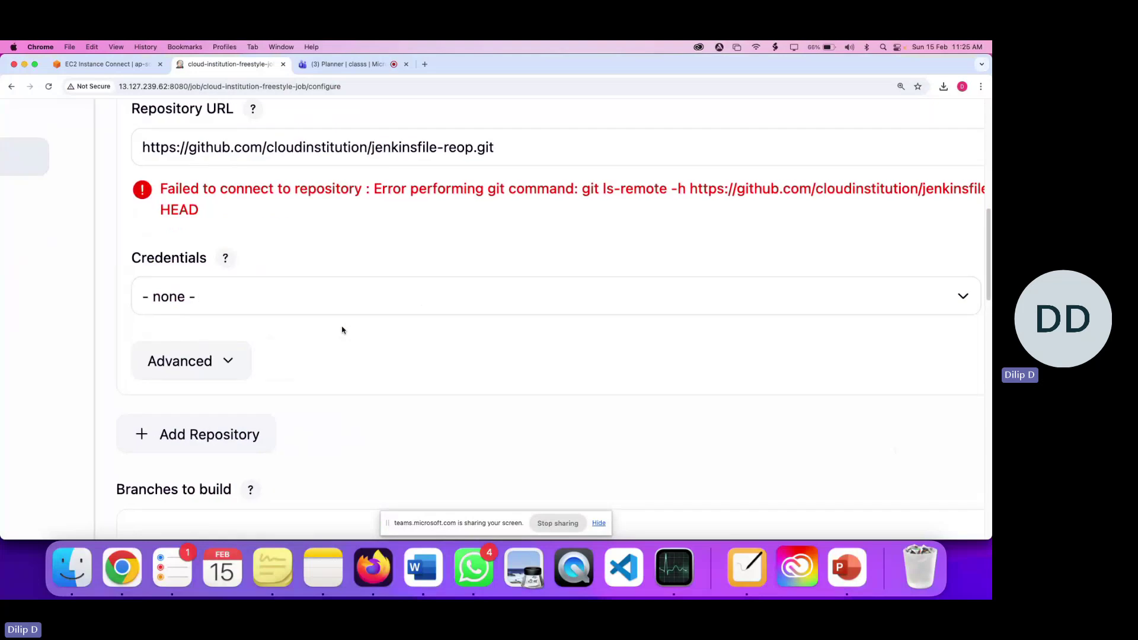
scroll(342, 330, "down", 5)
- Start adding a global credential of type Username with password
left_click(856, 307)
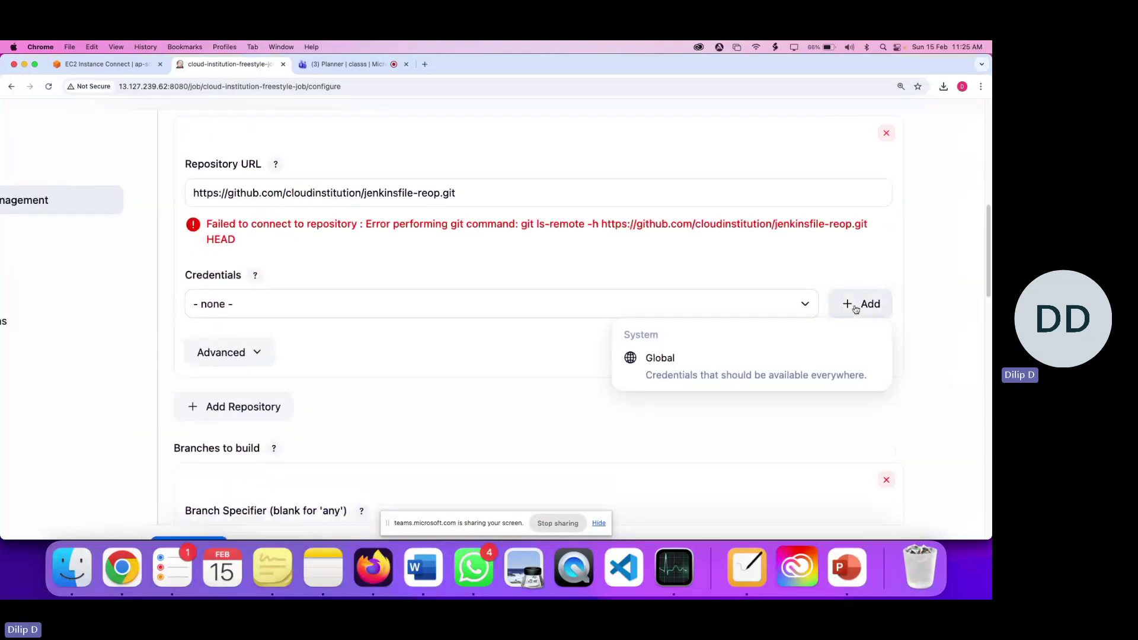
left_click(697, 372)
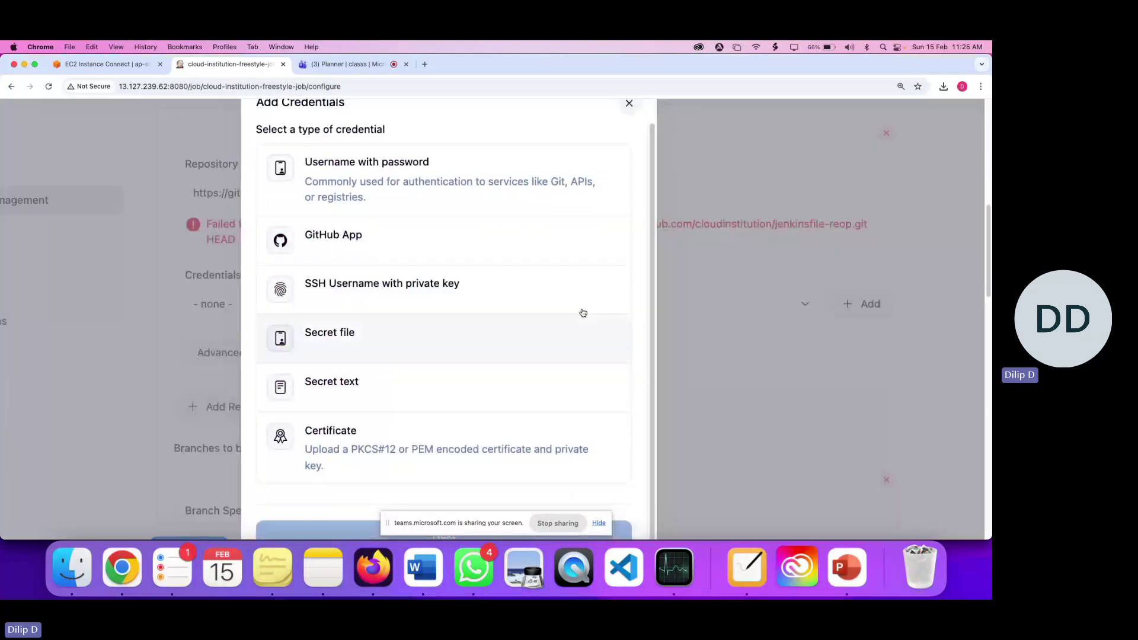
left_click(434, 187)
scroll(435, 187, "down", 3)
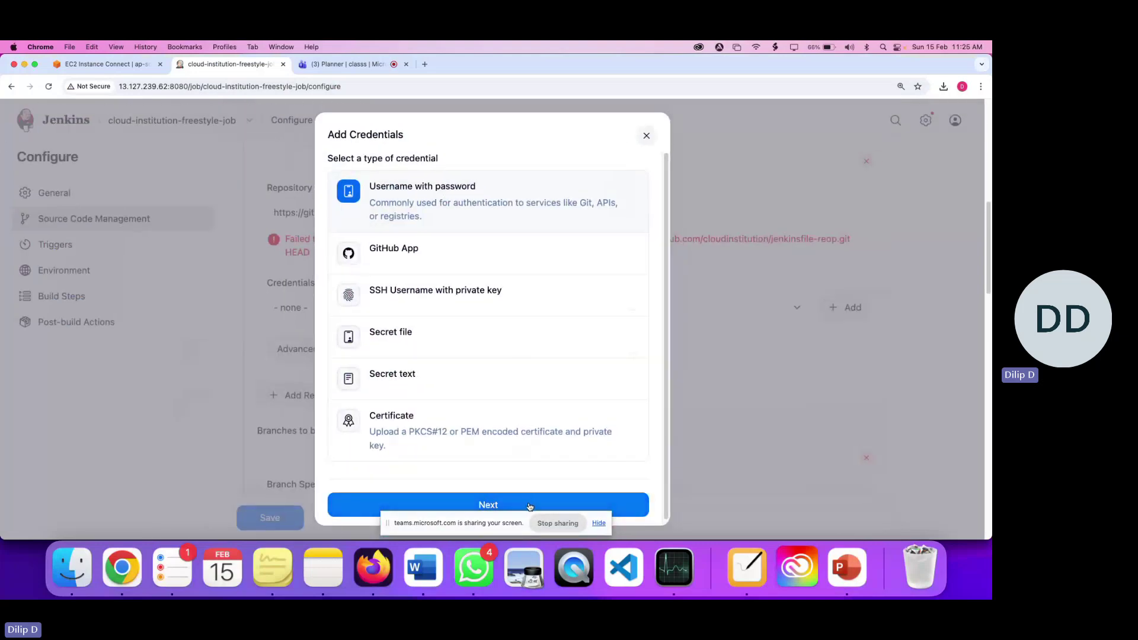
left_click(529, 504)
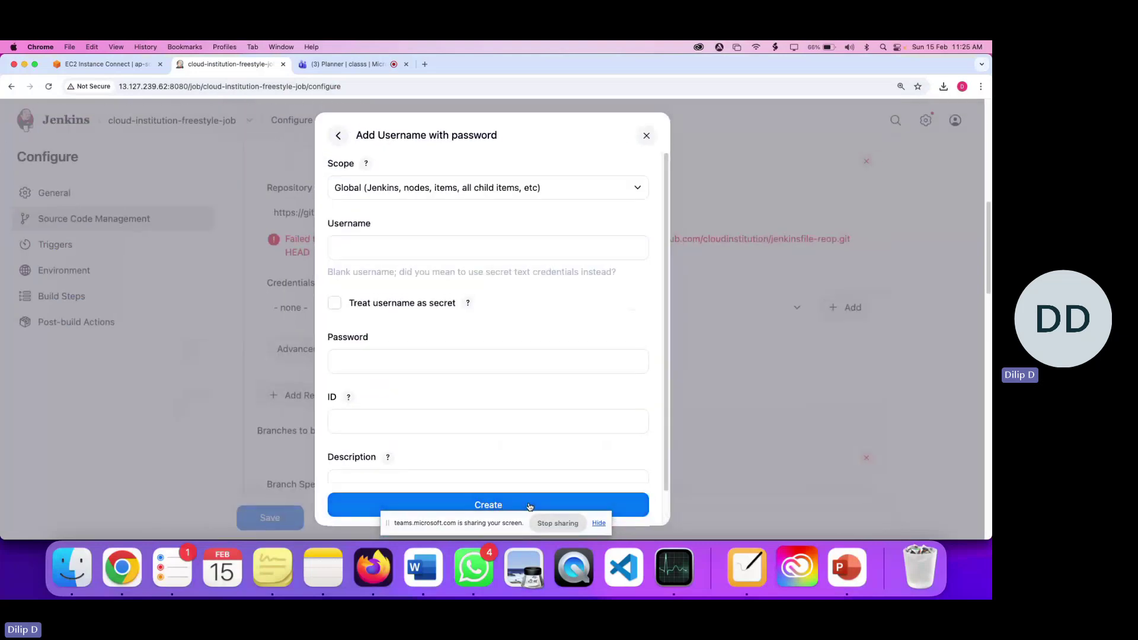
- Enter the GitHub account username and password in the credential form
left_click(398, 254)
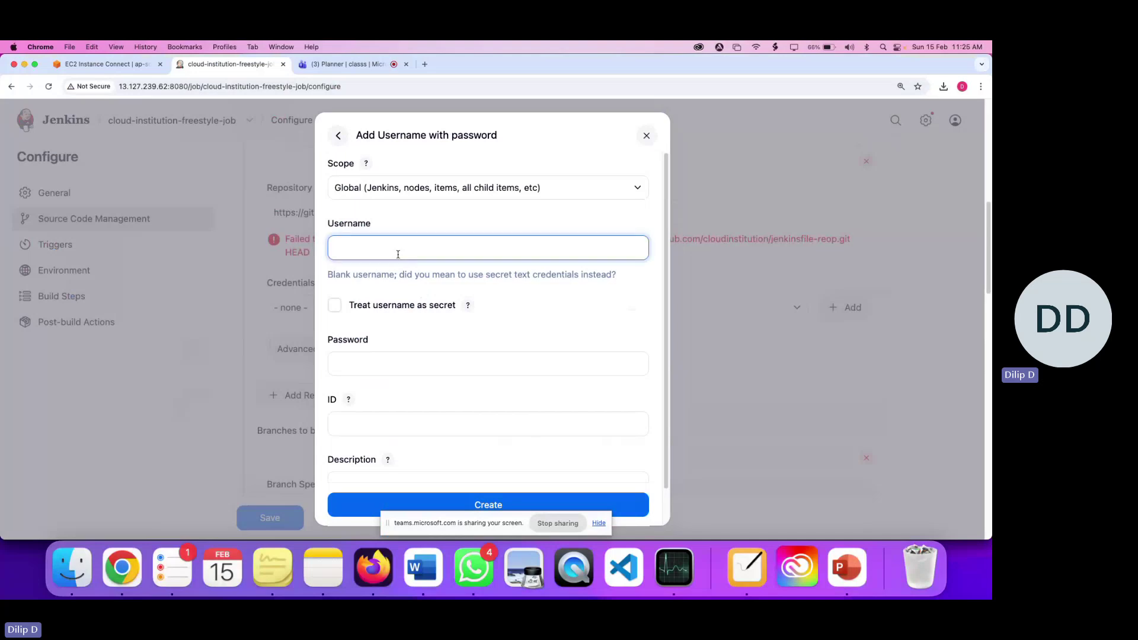
key("super+Tab")
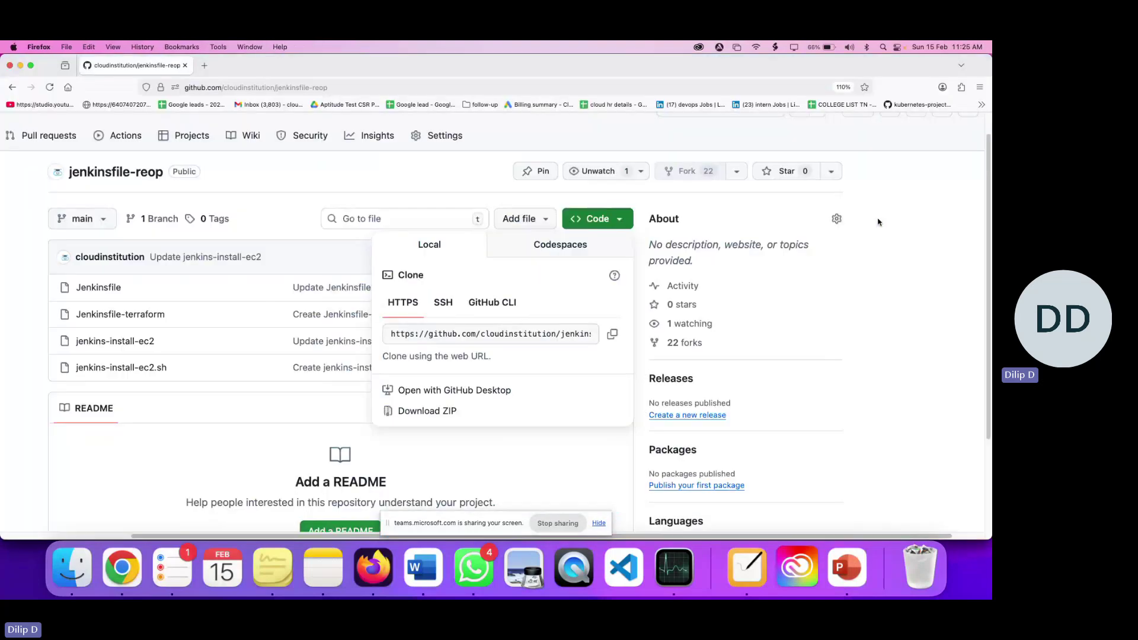
scroll(880, 220, "up", 1)
key("super+Tab")
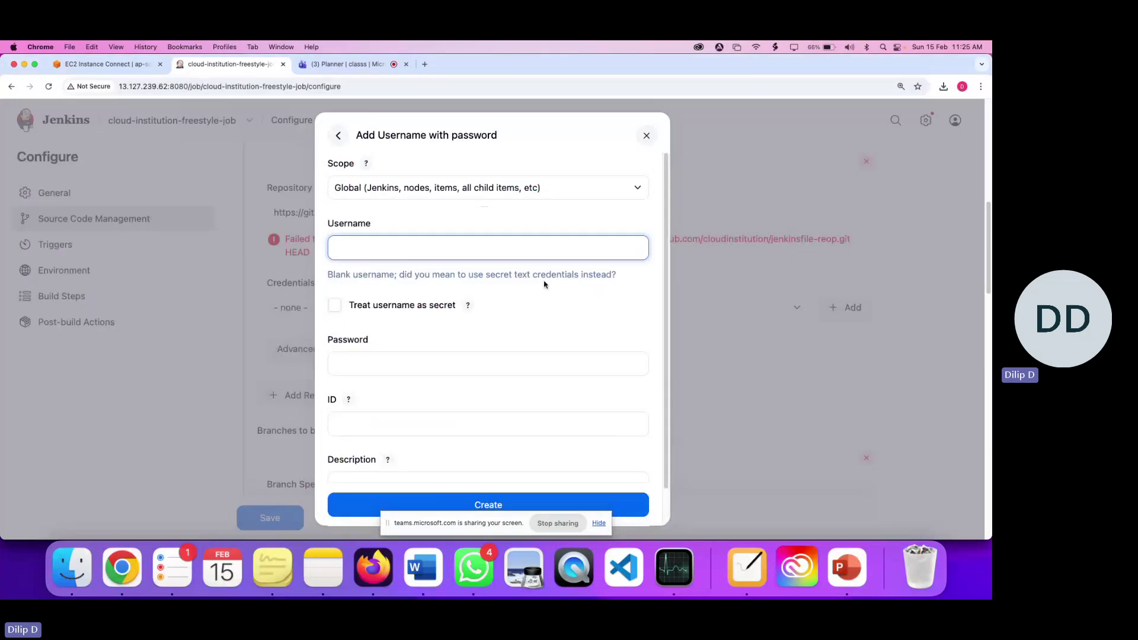
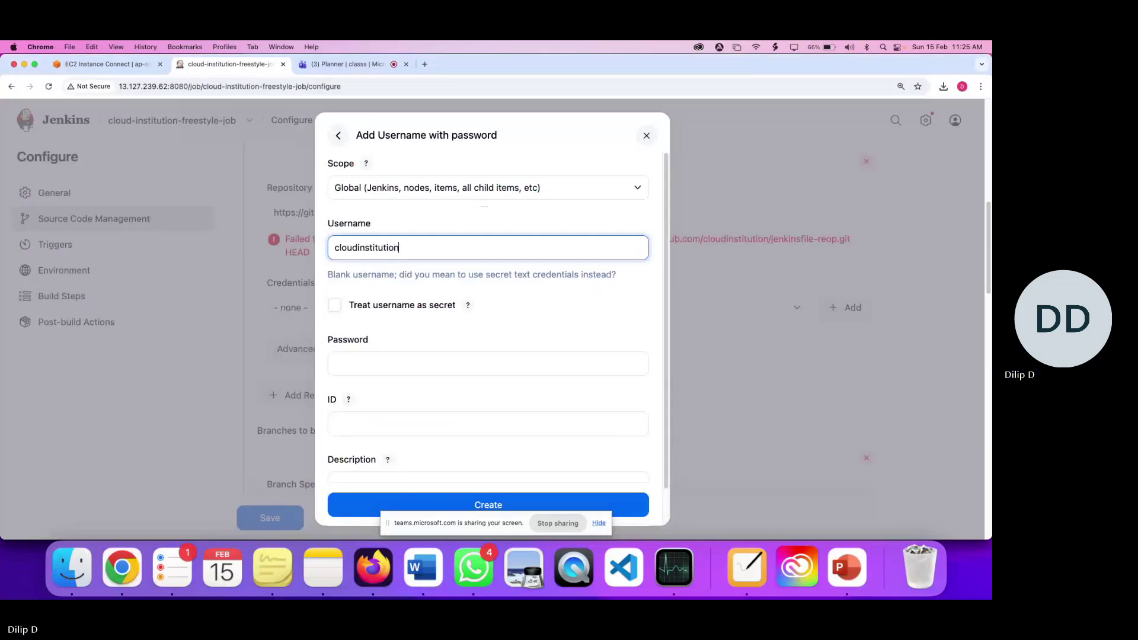
key("Tab")
key("Tab")
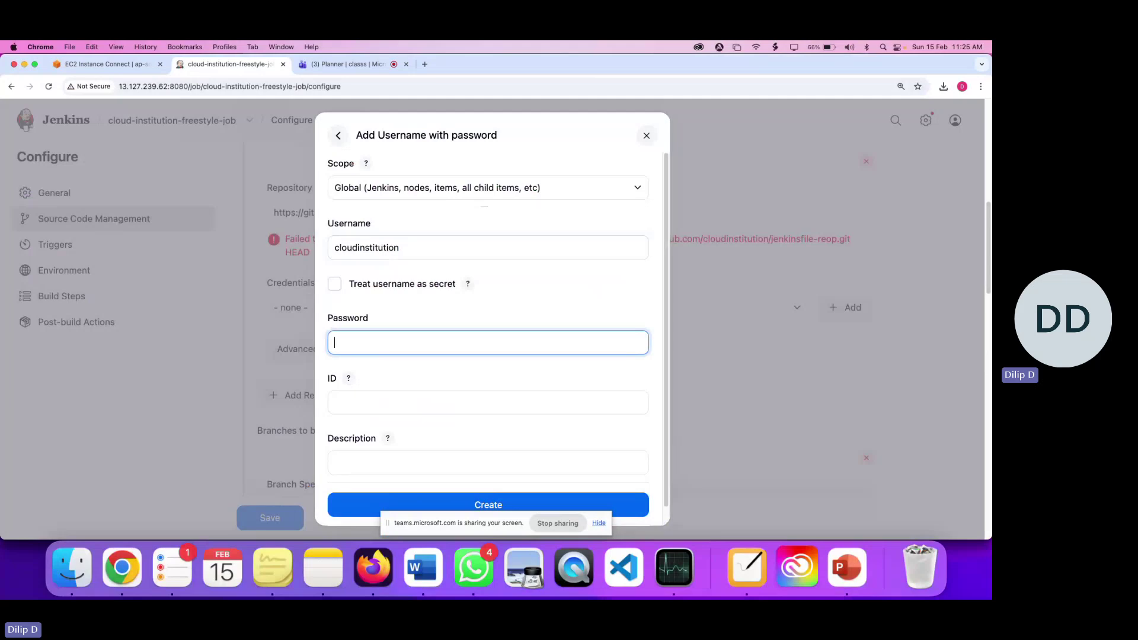
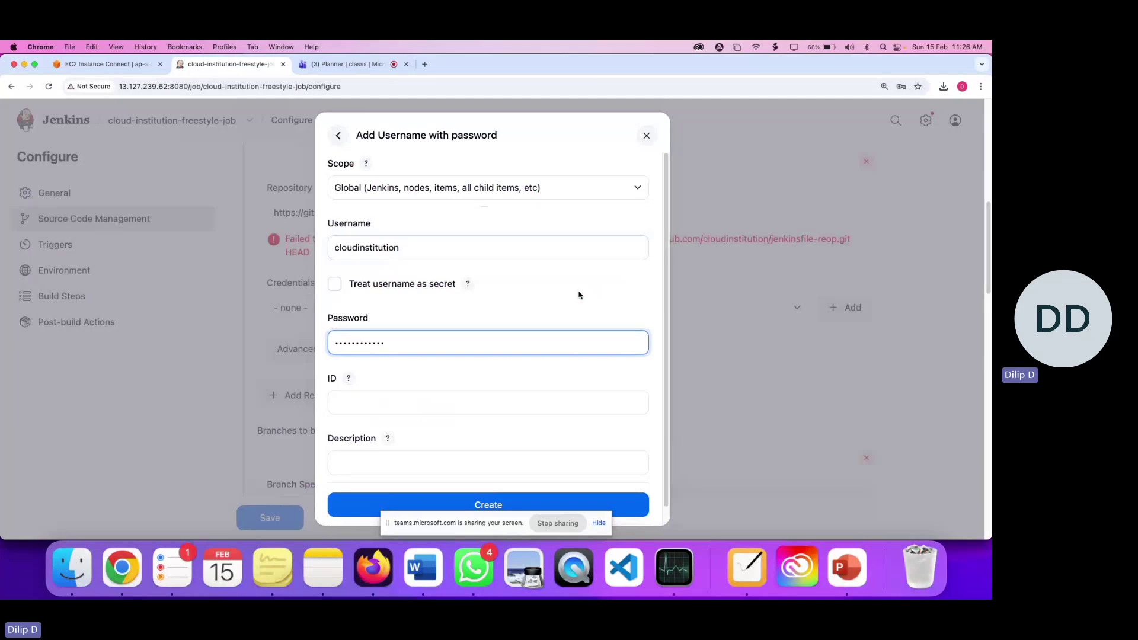
- Give the credential ID 1 and create it
scroll(496, 332, "down", 1)
left_click(444, 385)
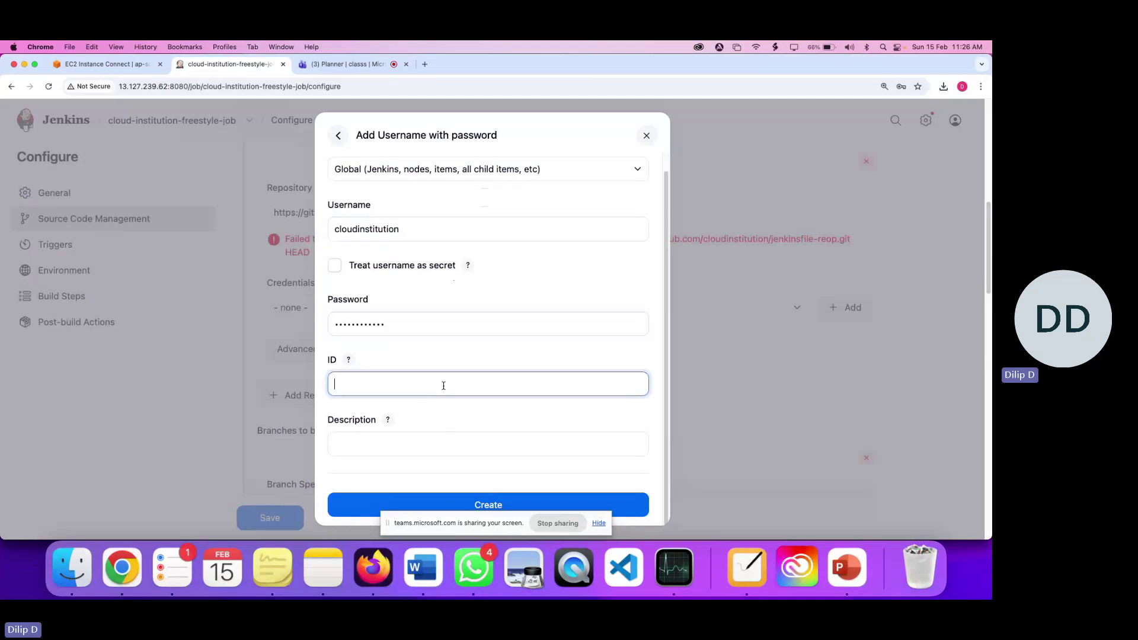
type("1")
scroll(442, 399, "down", 3)
scroll(435, 450, "down", 3)
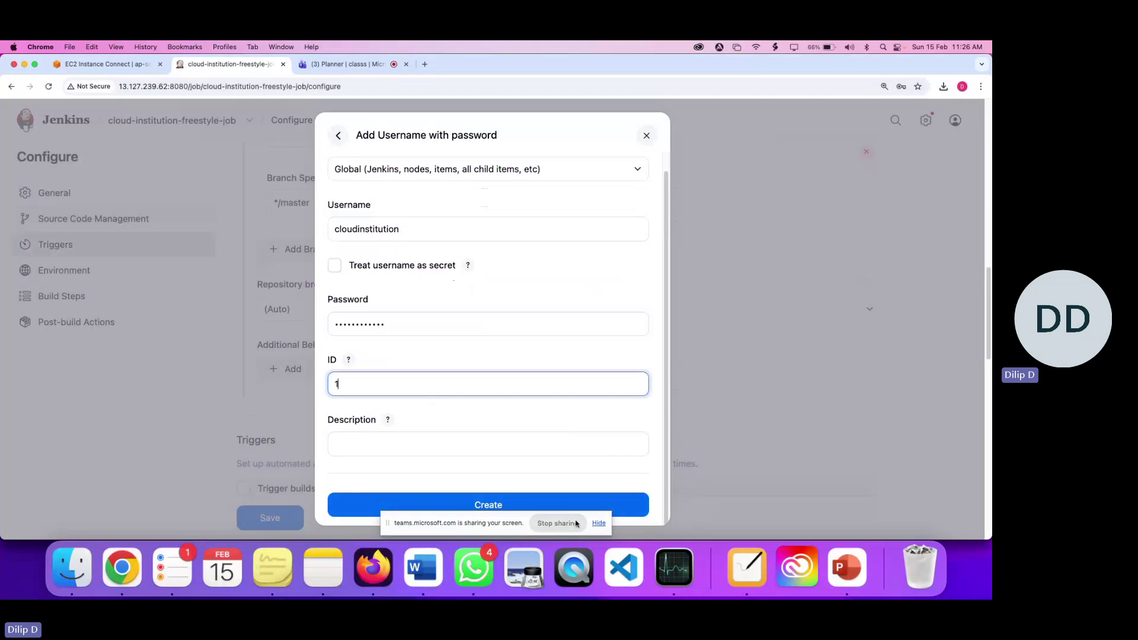
left_click(531, 505)
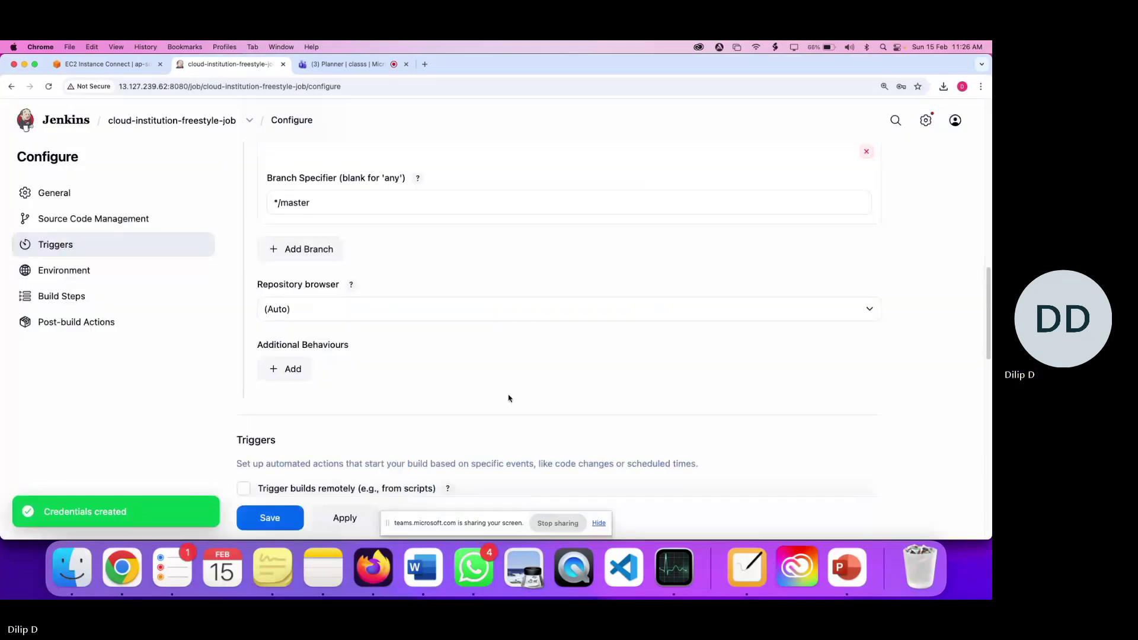
- Select the new GitHub username-and-password credential for the repository
left_click(598, 522)
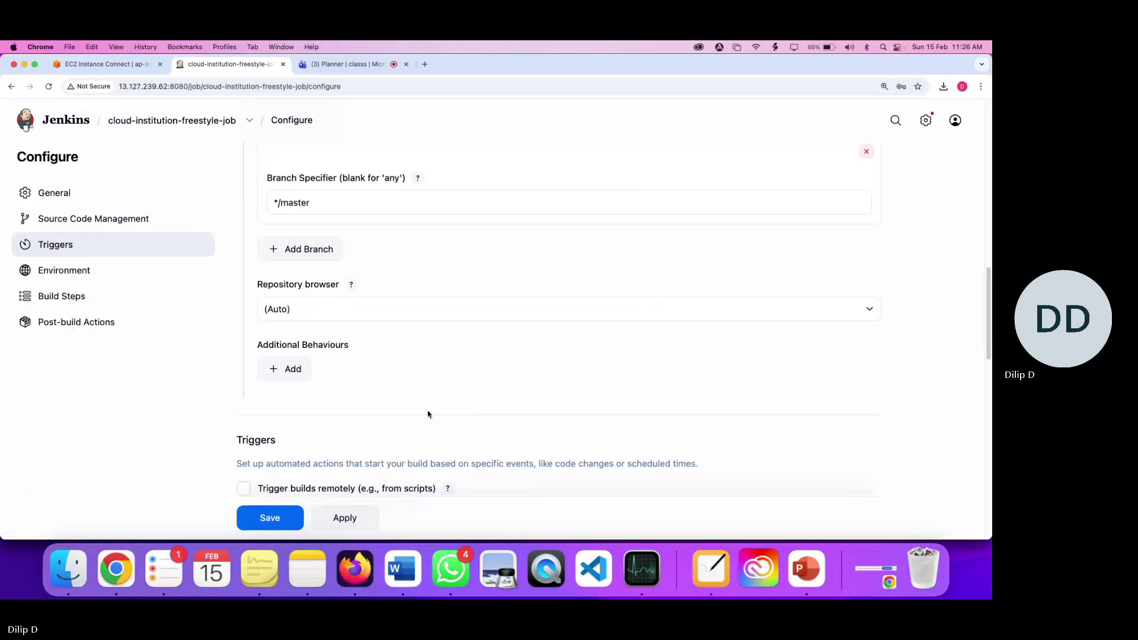
scroll(429, 415, "up", 2)
scroll(429, 415, "up", 4)
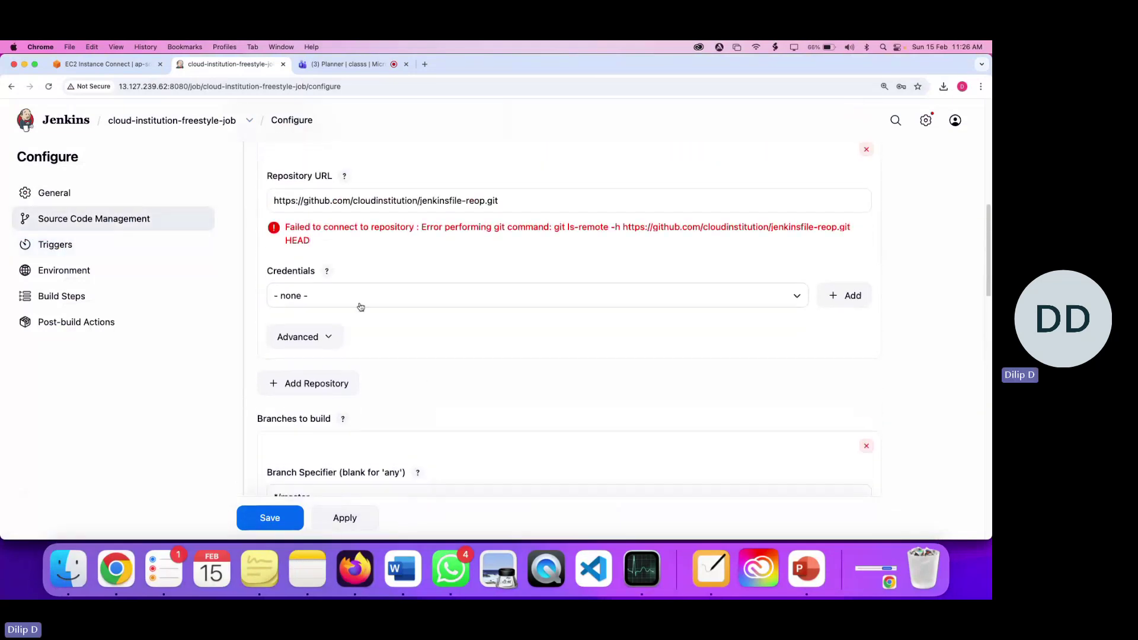
left_click(354, 299)
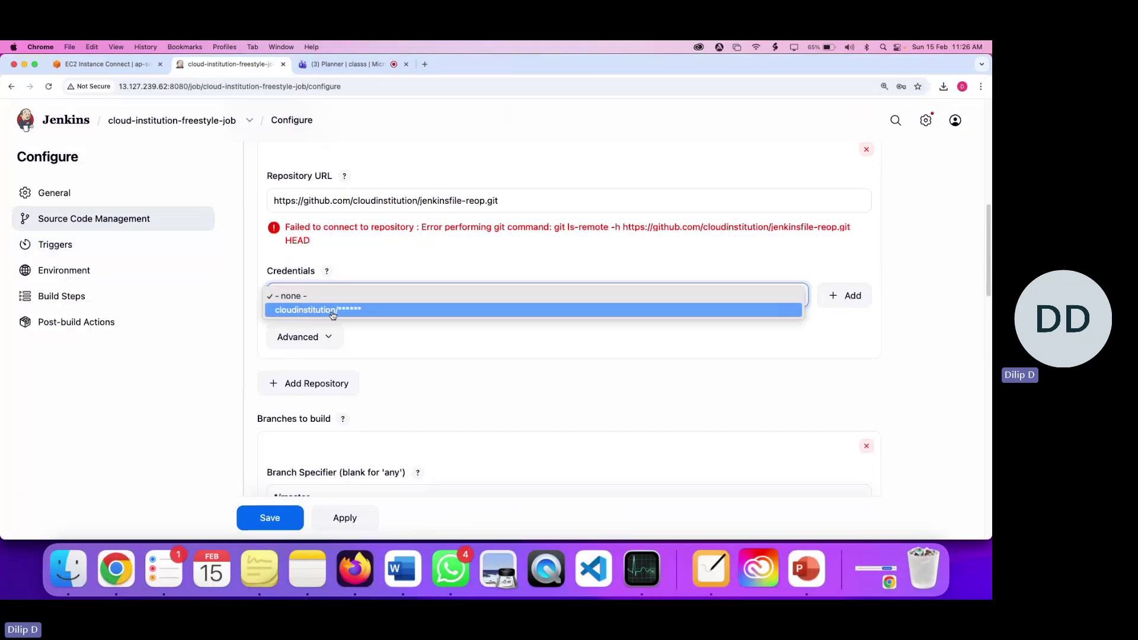
left_click(332, 310)
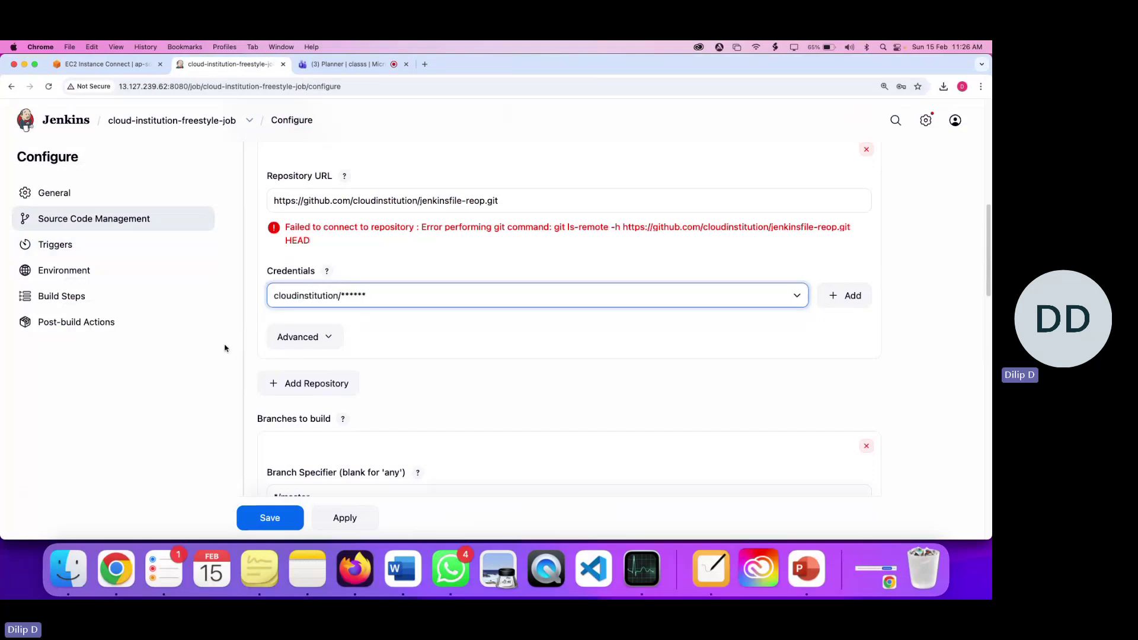
- Review the repository URL and the */master branch specifier, then bring the GitHub page forward
scroll(224, 347, "up", 1)
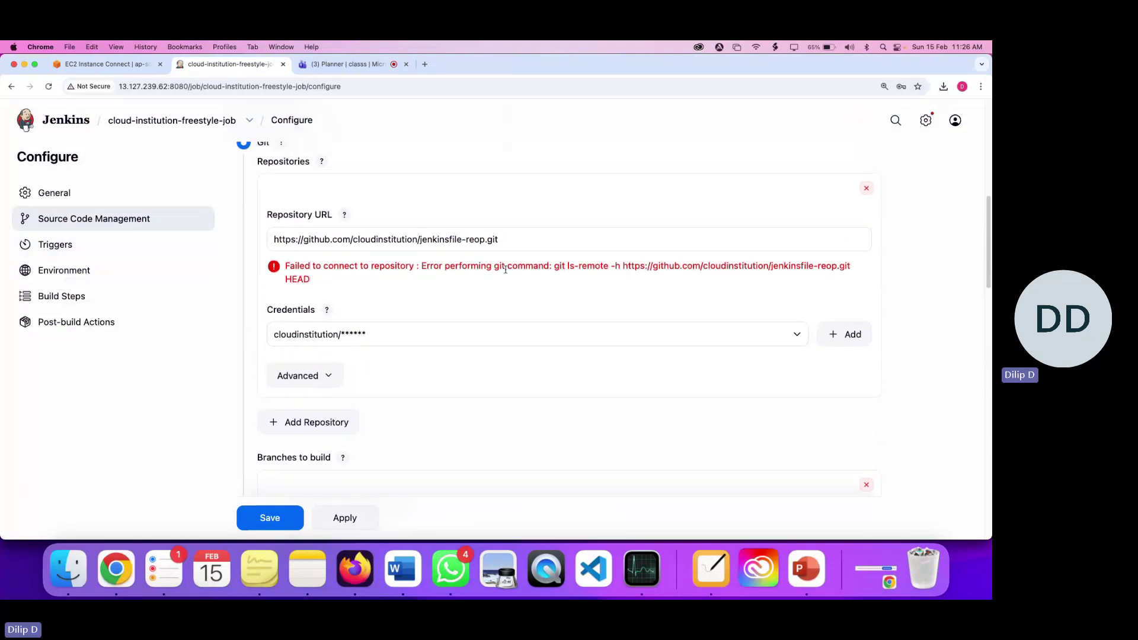
triple_click(537, 235)
left_click(472, 350)
scroll(471, 351, "down", 5)
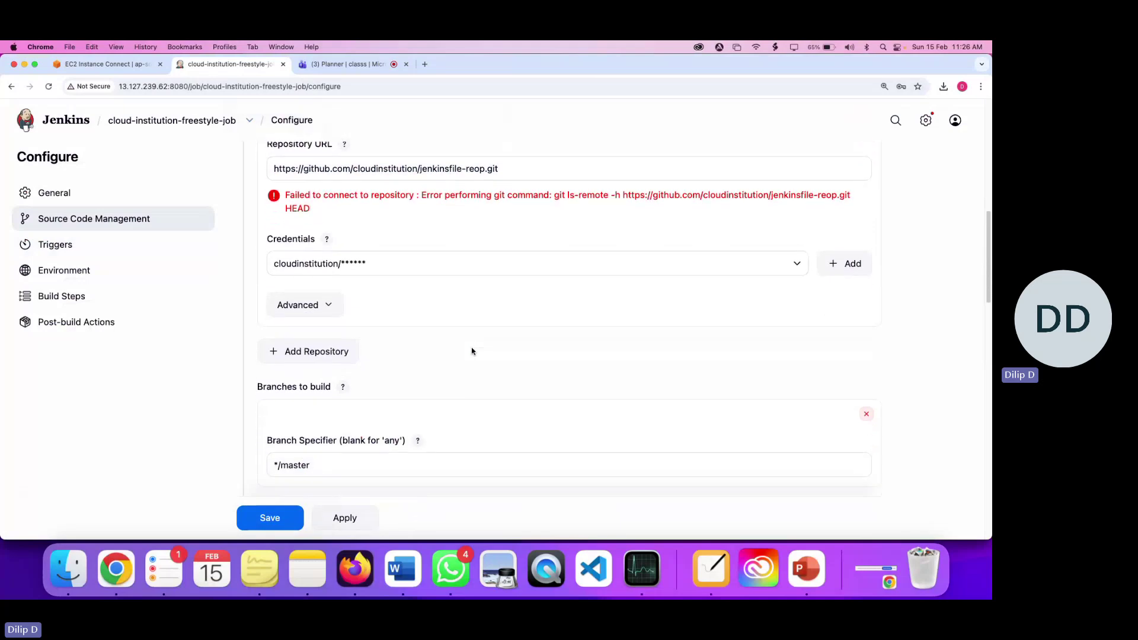
scroll(471, 351, "down", 1)
left_click(297, 375)
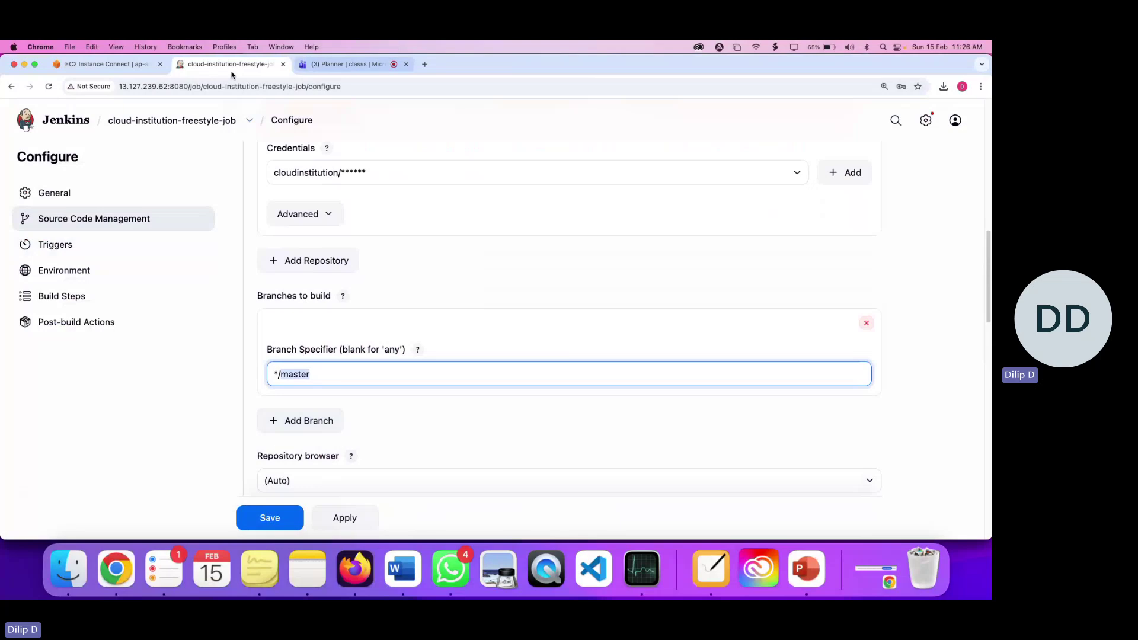
left_click(357, 565)
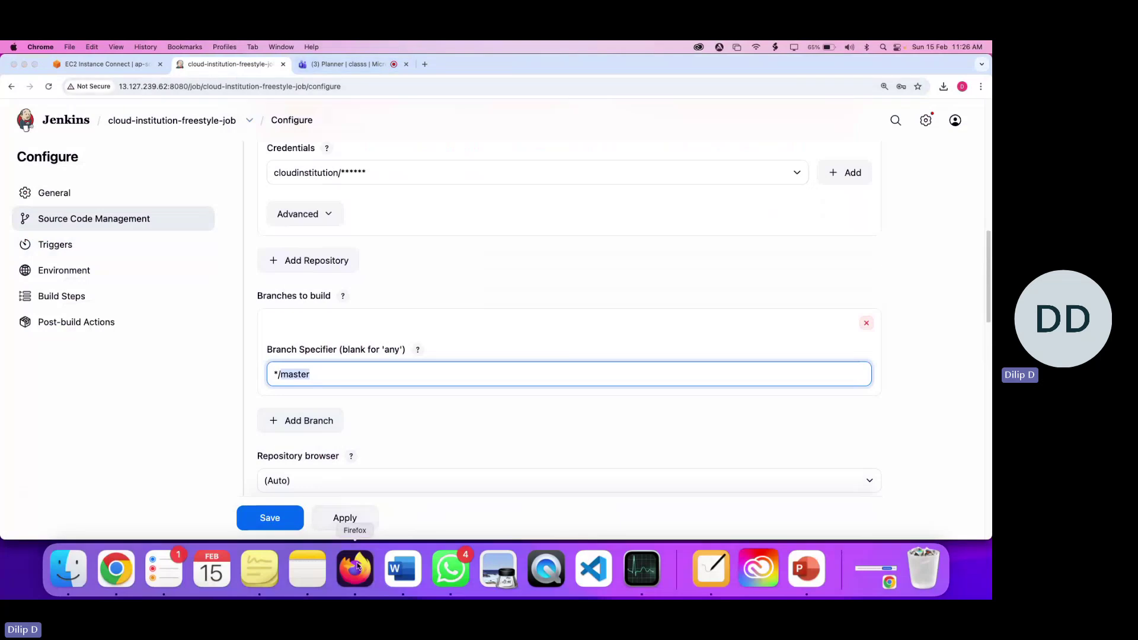
scroll(50, 240, "up", 10)
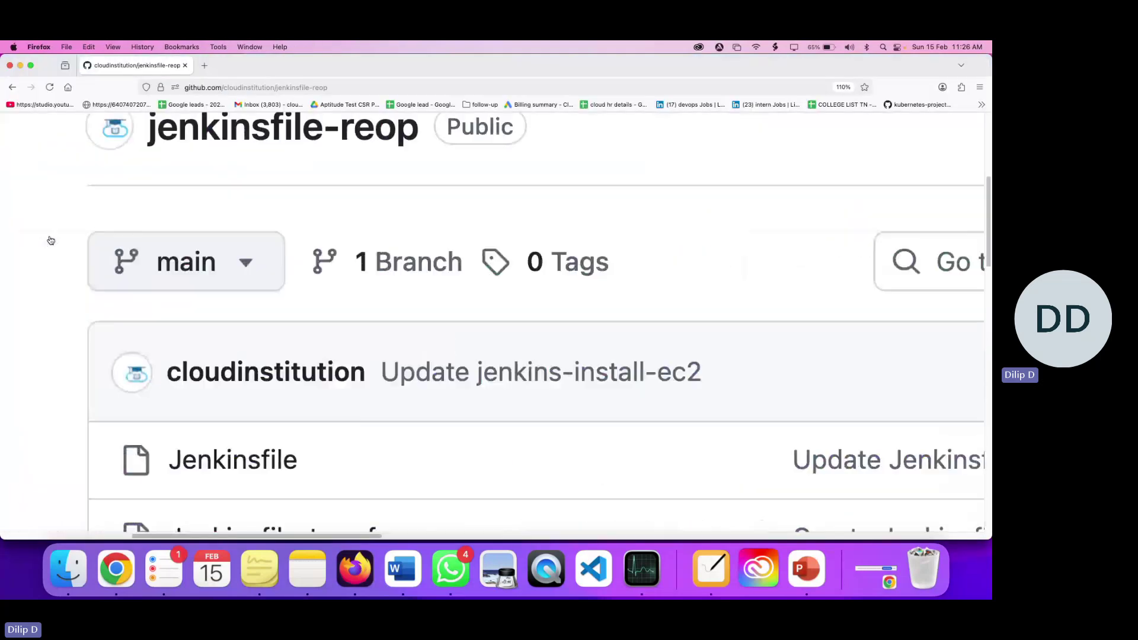
scroll(50, 240, "down", 10)
left_click(218, 247)
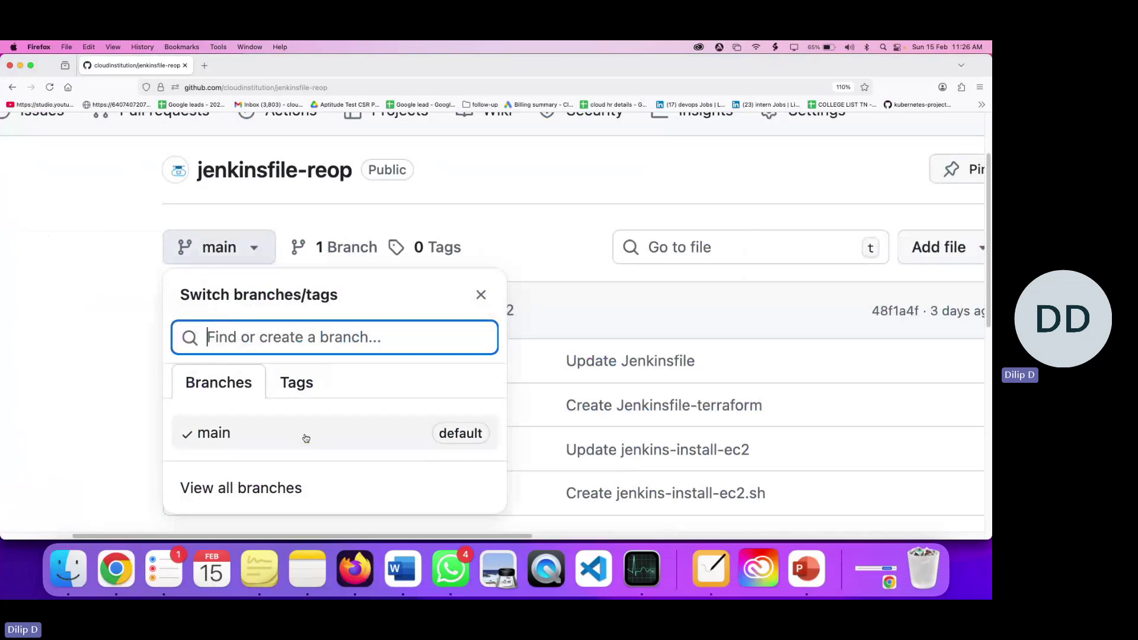
scroll(306, 439, "down", 1)
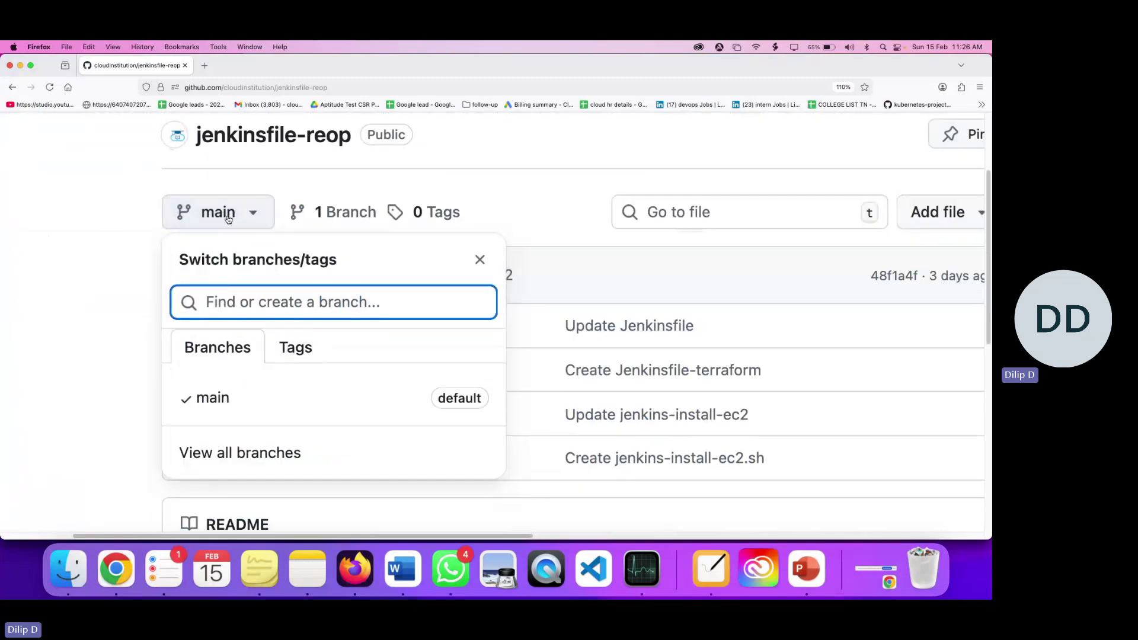
left_click(116, 575)
- Change the Branch Specifier from */master to */main and save the job
scroll(295, 374, "up", 5)
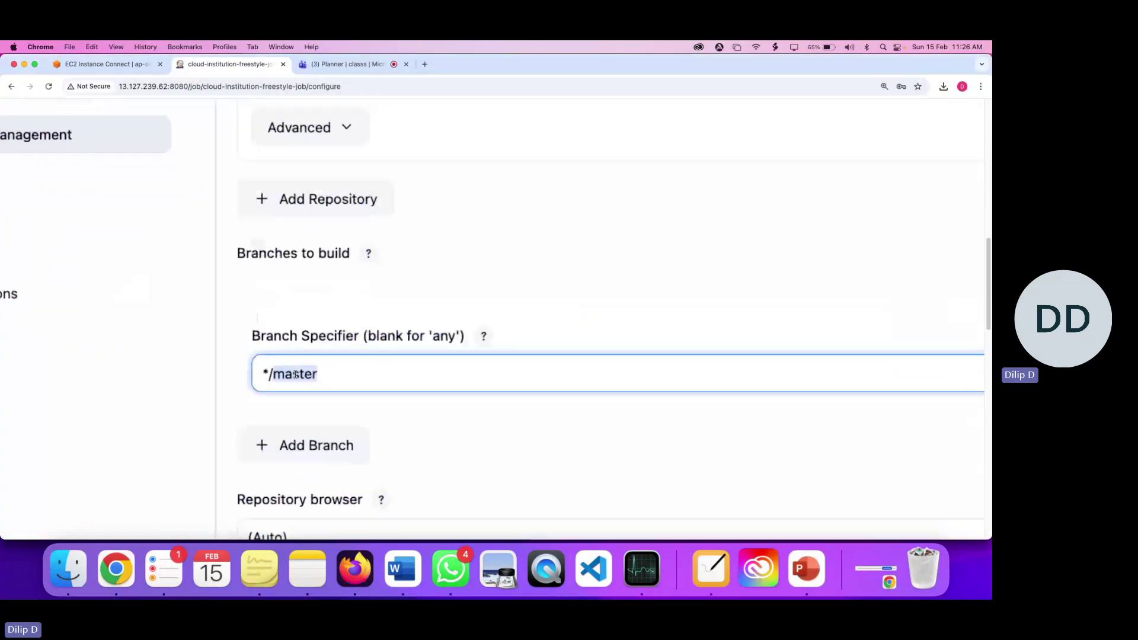
type("main")
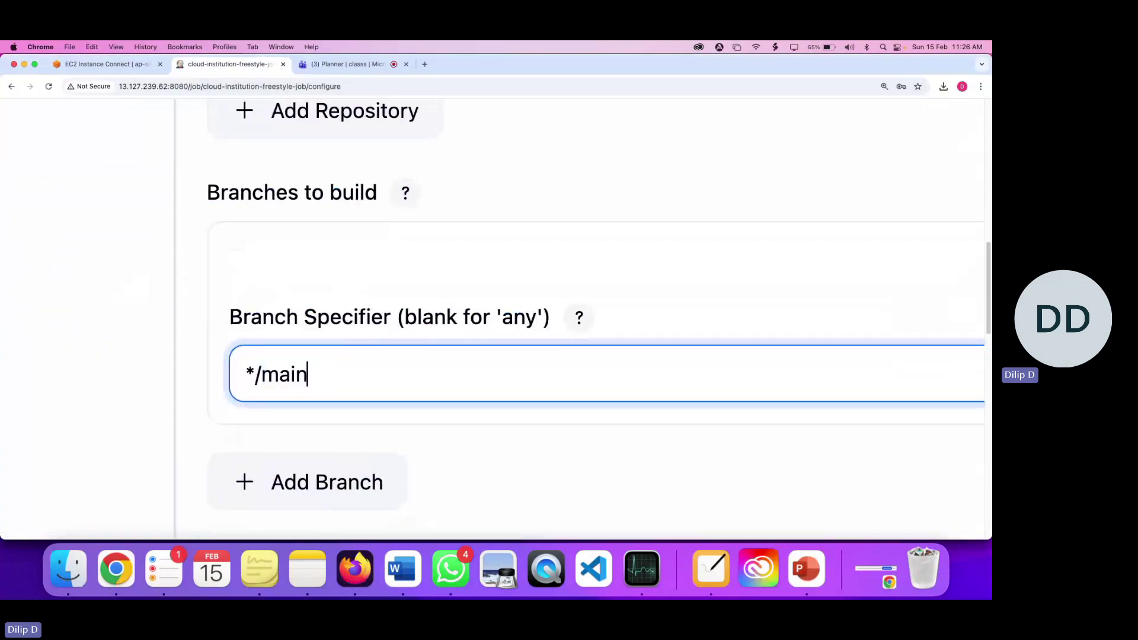
scroll(309, 356, "down", 3)
scroll(308, 356, "down", 5)
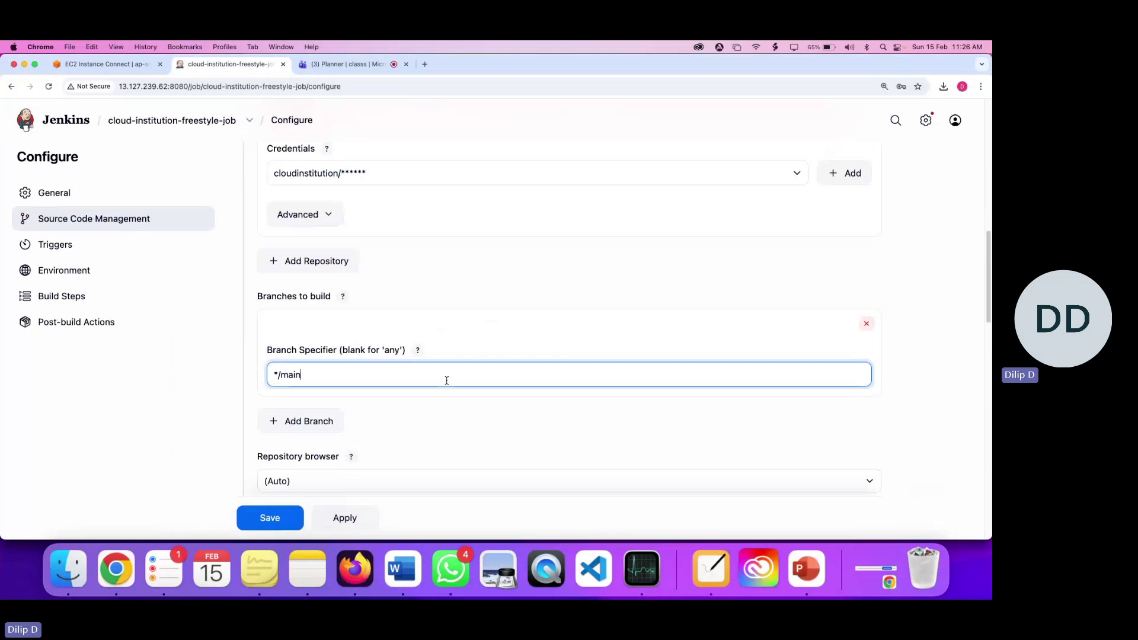
scroll(446, 381, "down", 2)
scroll(447, 380, "up", 10)
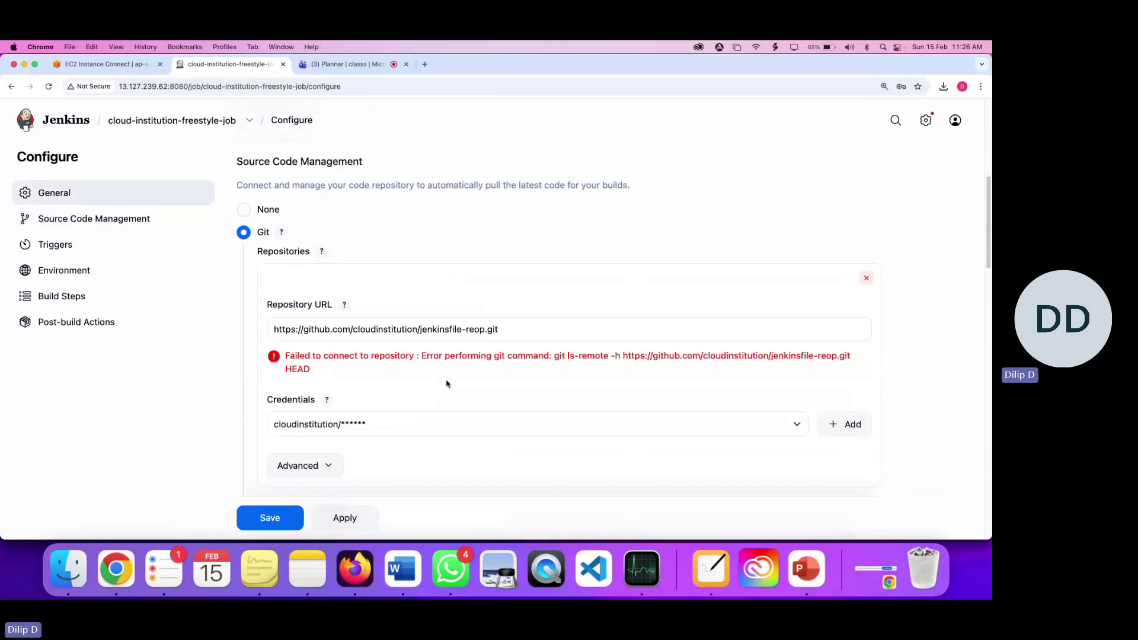
scroll(447, 380, "down", 9)
scroll(447, 381, "down", 5)
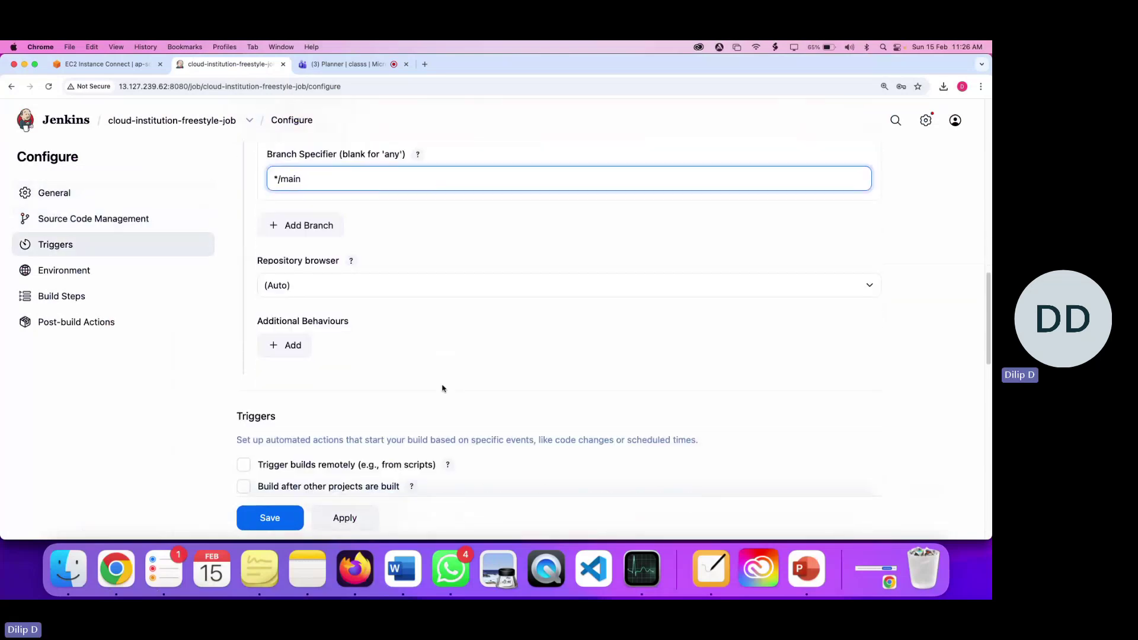
left_click(270, 518)
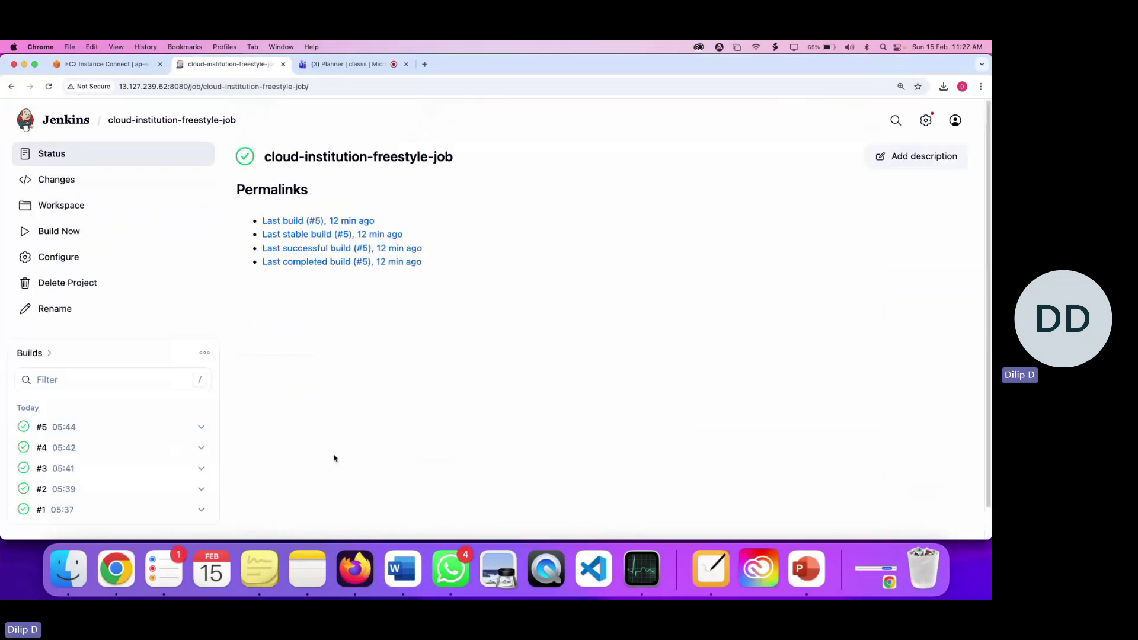
left_click(75, 257)
scroll(326, 285, "down", 8)
scroll(327, 282, "up", 5)
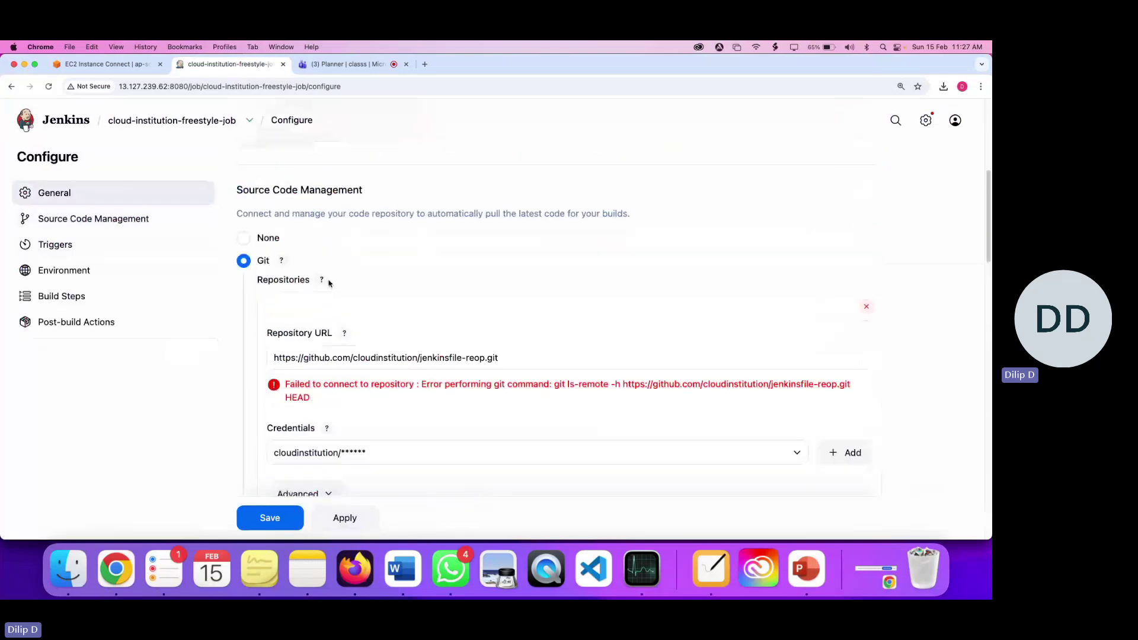
scroll(329, 279, "down", 3)
scroll(376, 307, "up", 5)
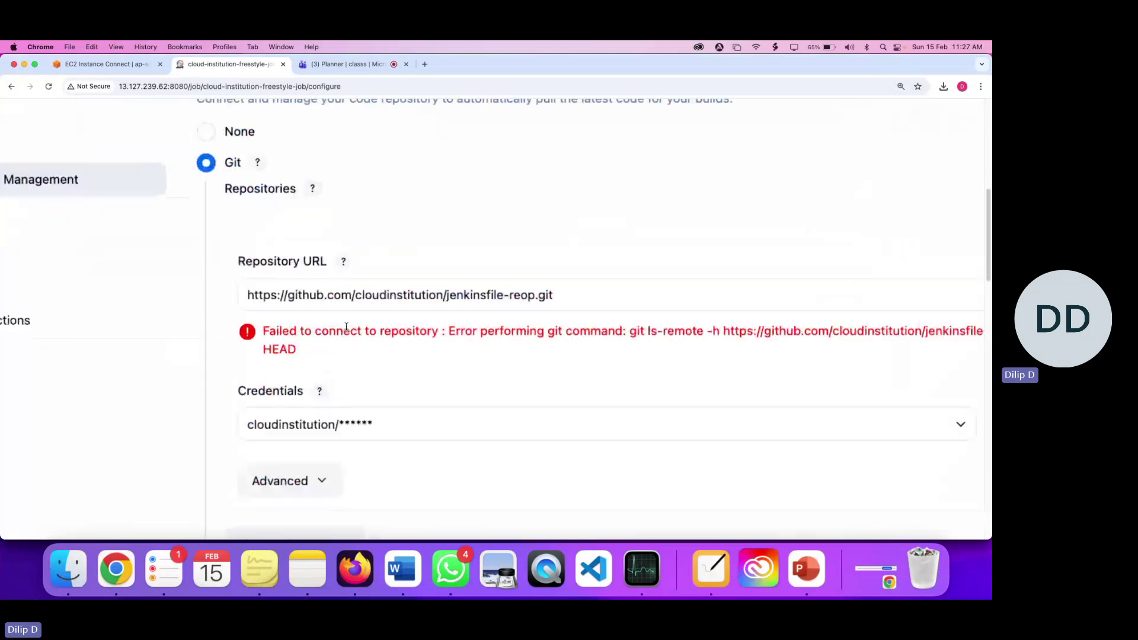
left_click_drag(165, 333, 304, 331)
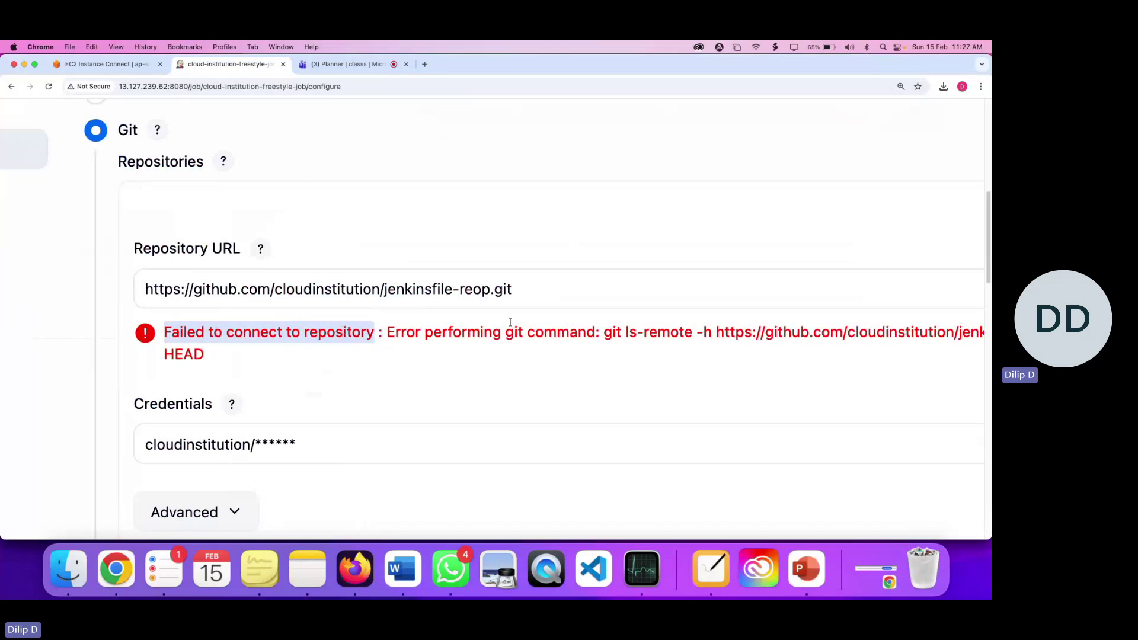
scroll(421, 323, "right", 10)
scroll(510, 322, "left", 12)
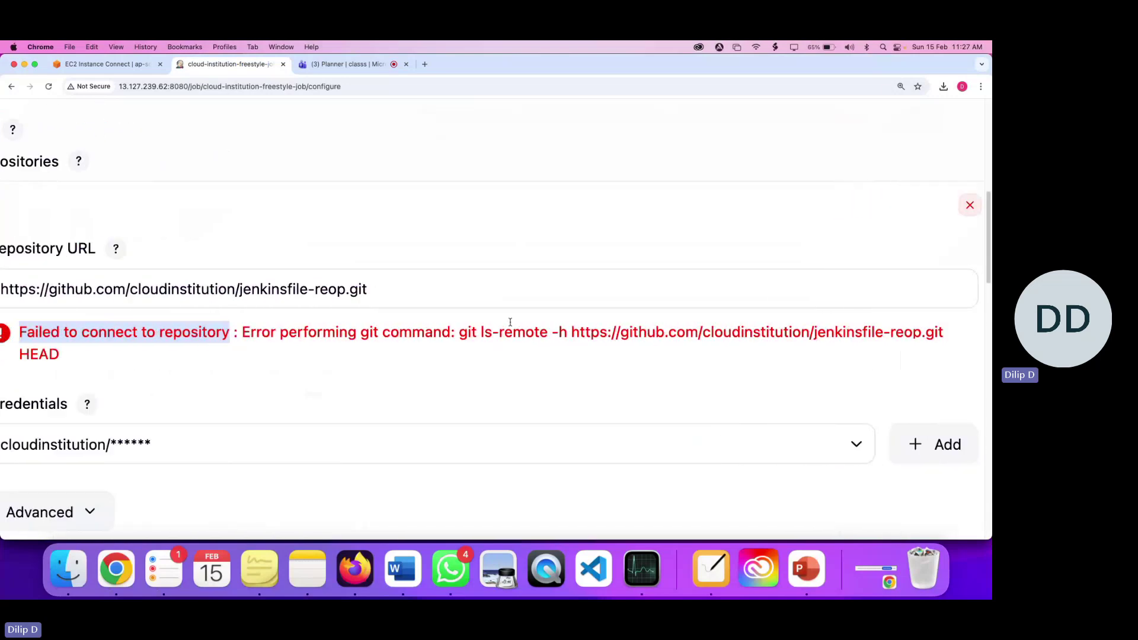
scroll(507, 327, "down", 5)
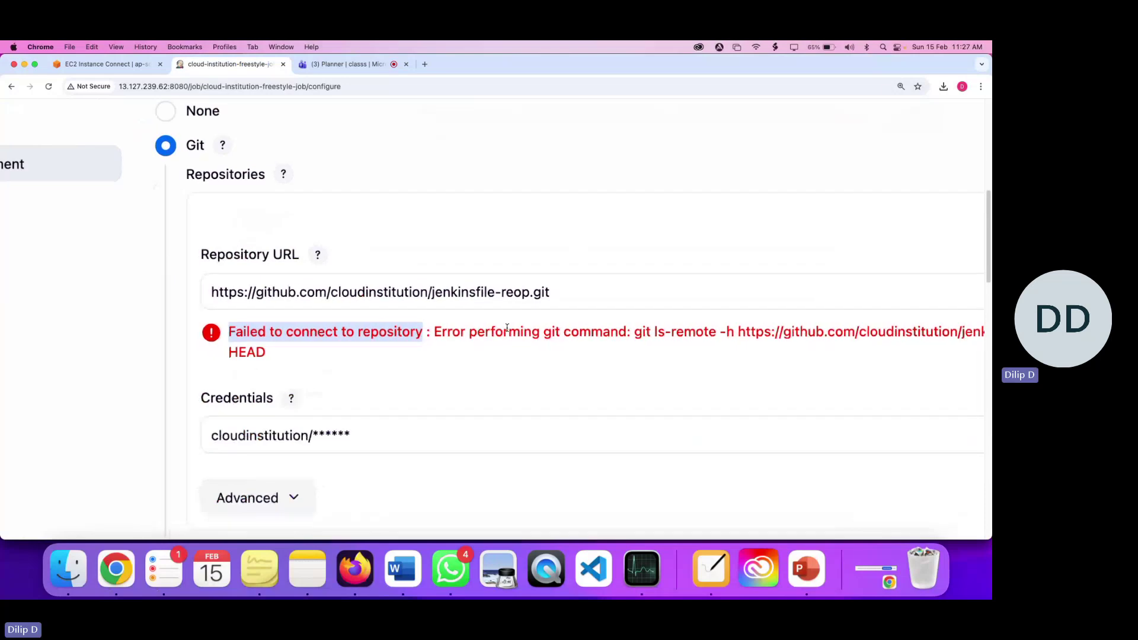
left_click(433, 367)
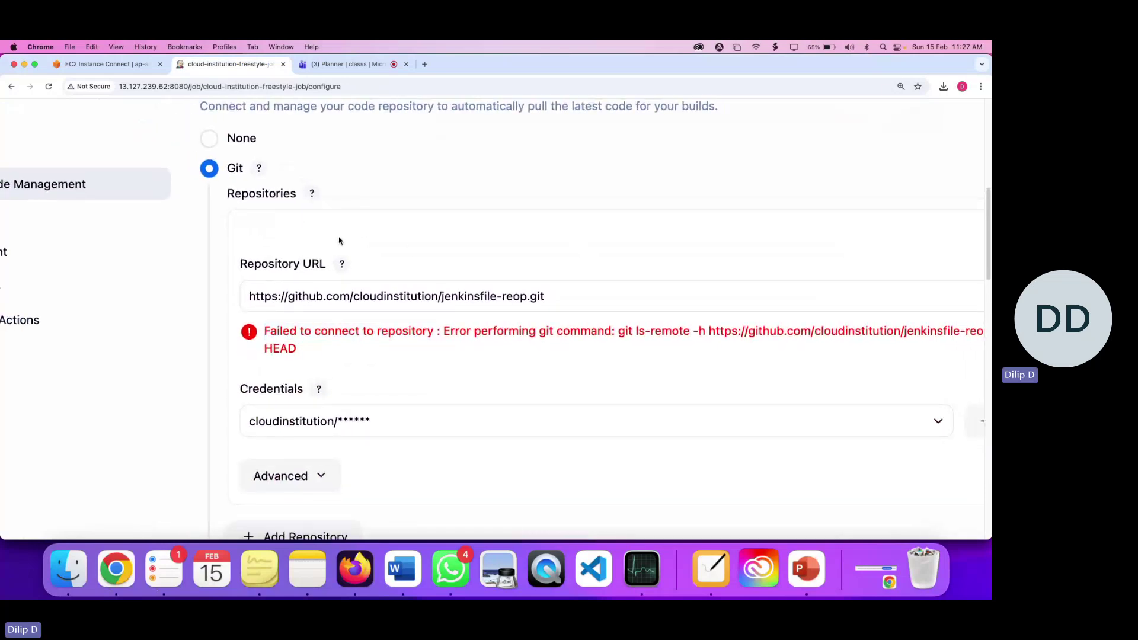
- In the EC2 terminal, confirm git is missing, run 'yum install git -y', then return to Jenkins
left_click(121, 70)
type("git")
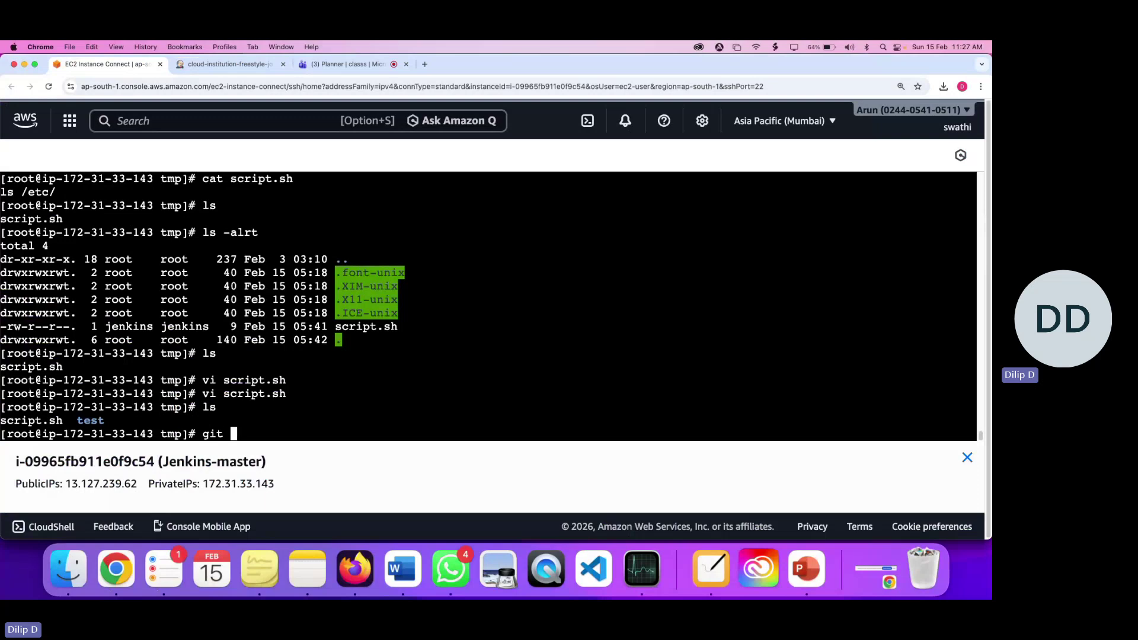
key("Return")
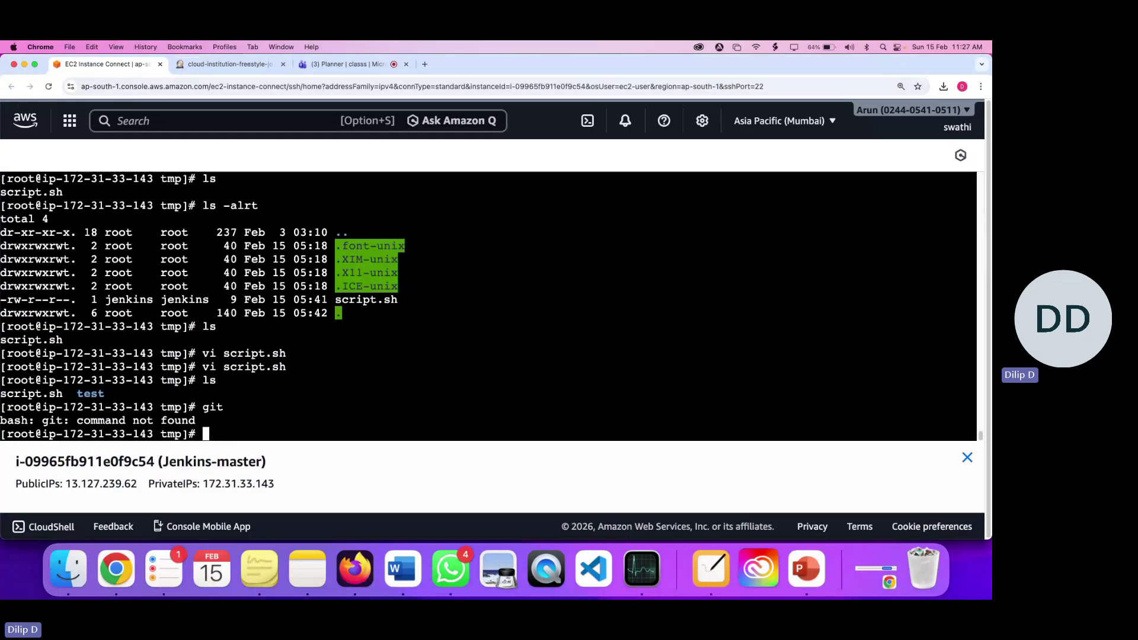
type("yum install git.")
key("BackSpace")
key("BackSpace")
type("-")
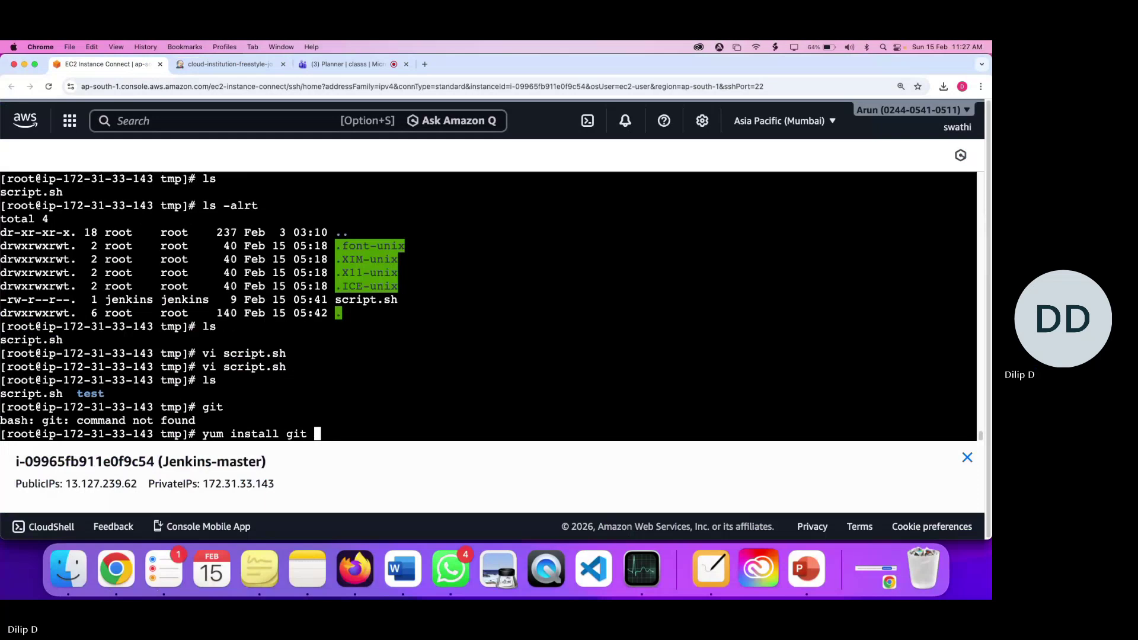
type("y")
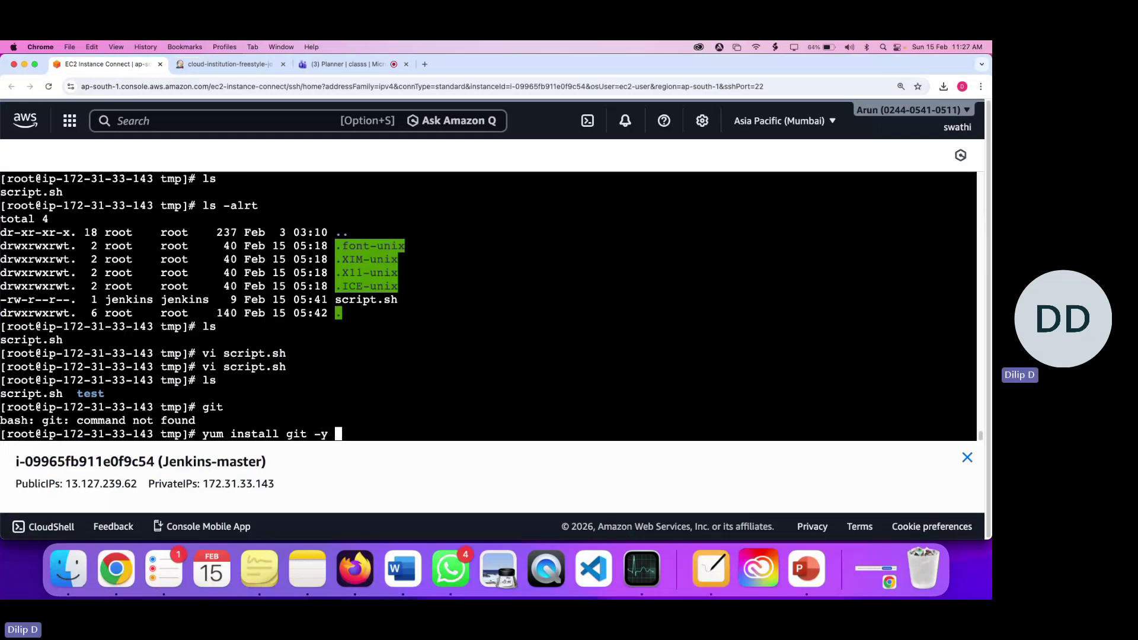
key("Return")
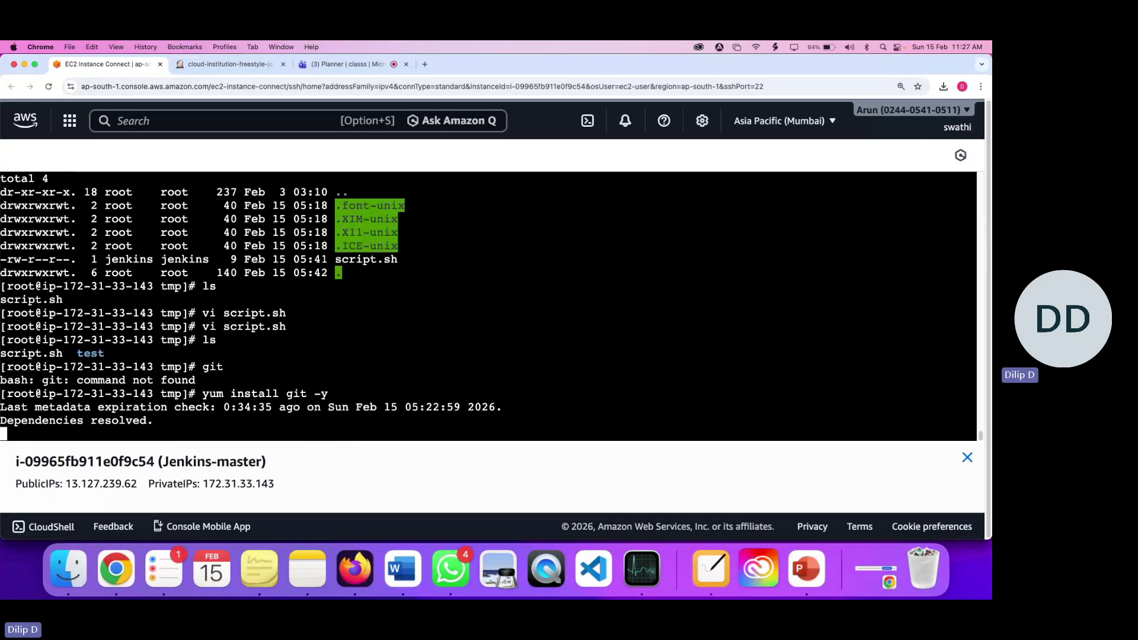
key("ctrl+Tab")
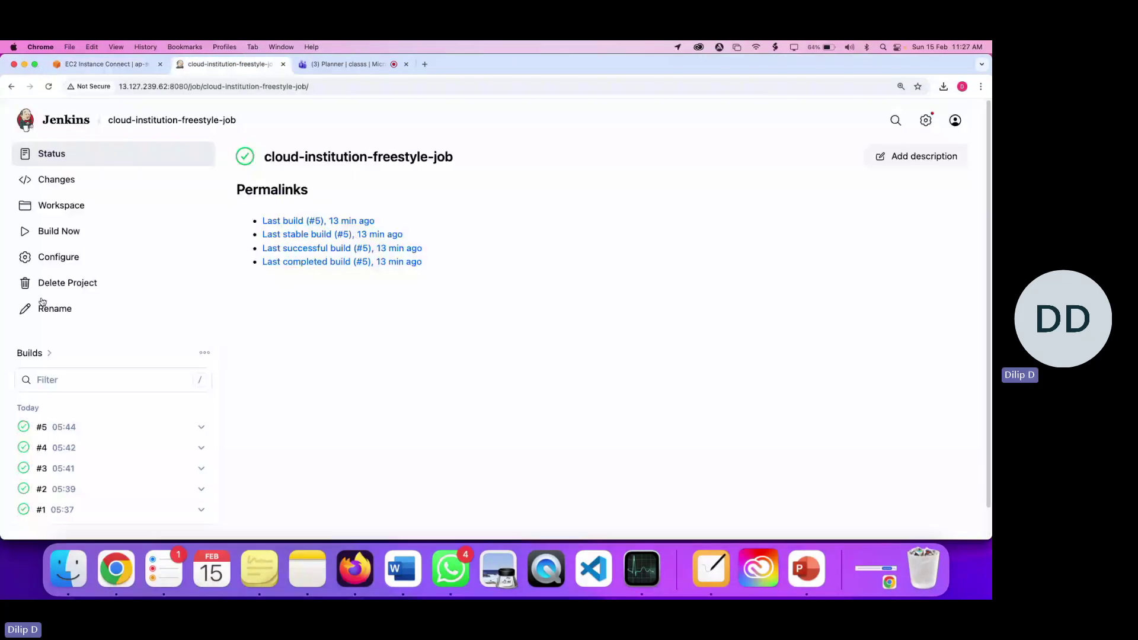
- Save the job configuration once git is installed, then view jenkinsfile-reop in Firefox at 110% zoom
left_click(59, 257)
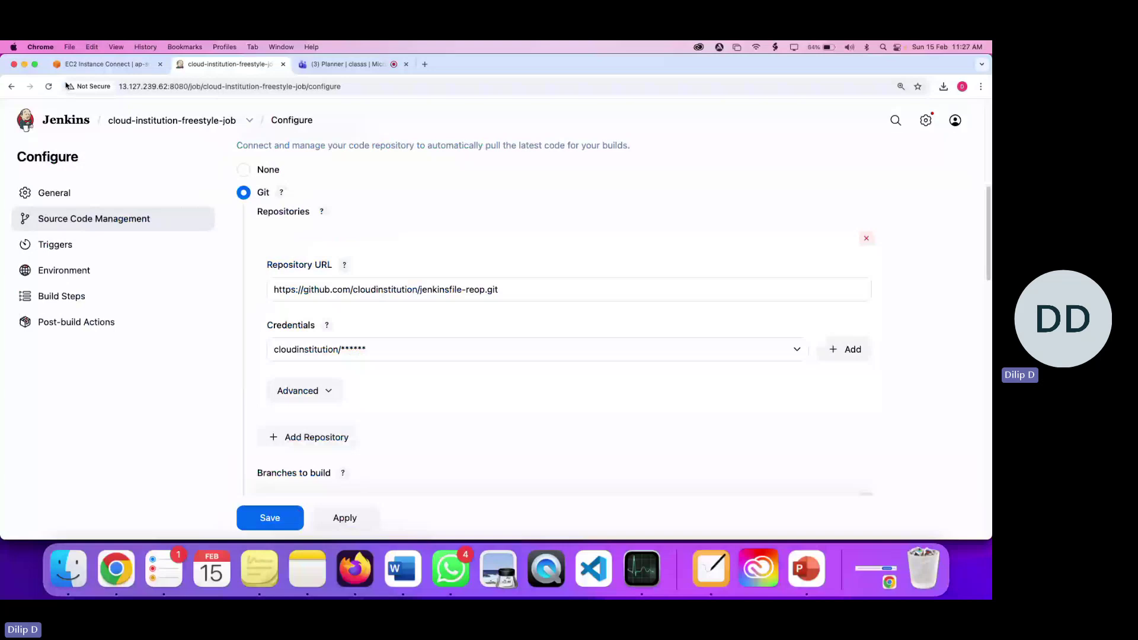
left_click(98, 64)
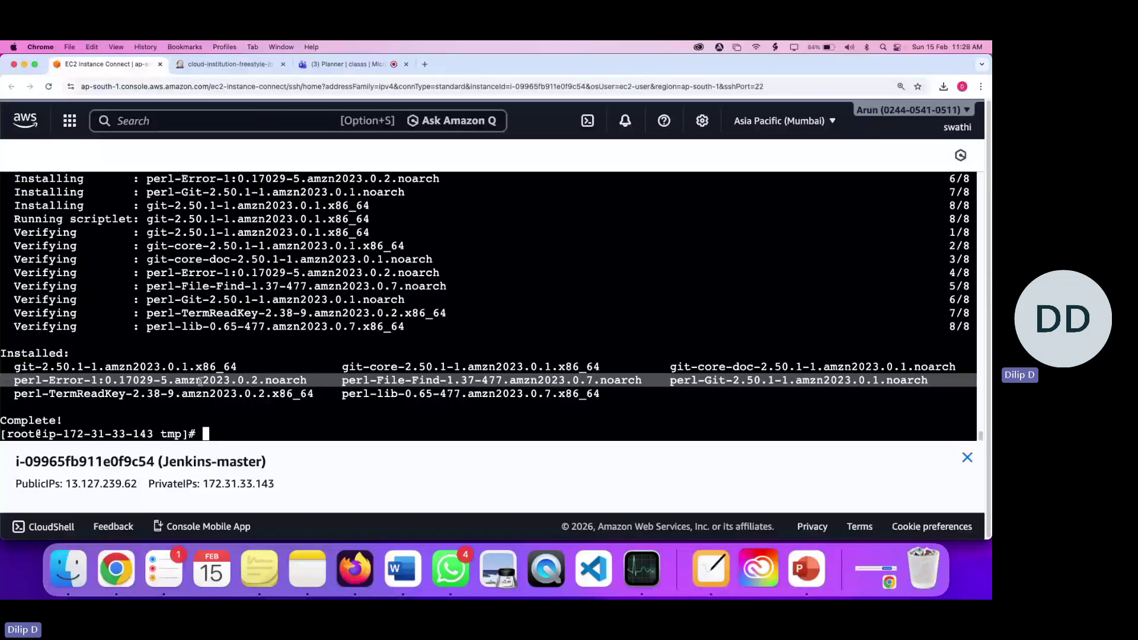
left_click(228, 64)
scroll(319, 332, "down", 3)
left_click(272, 519)
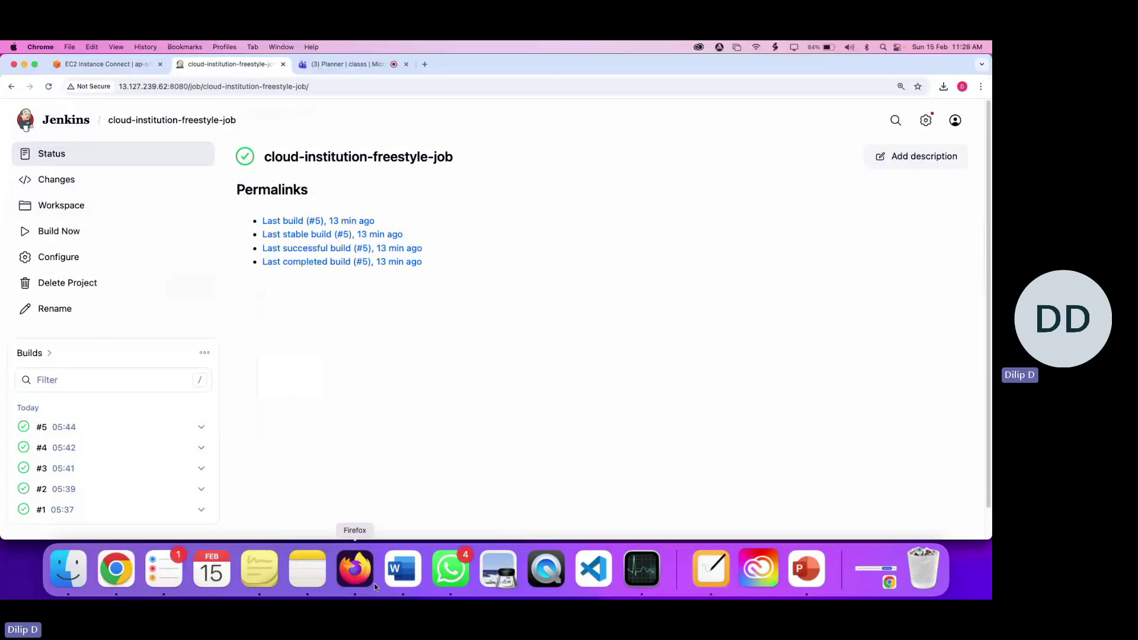
left_click(359, 579)
key("super+minus")
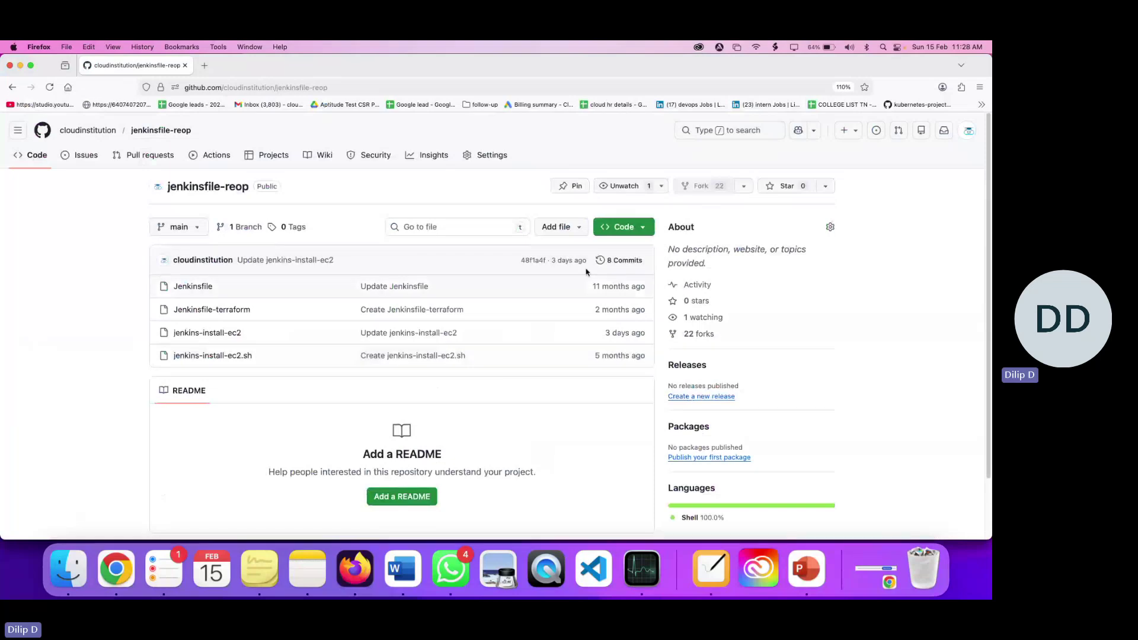
- Create a new file named cloud.sh in the jenkinsfile-reop repository
left_click(557, 227)
left_click(564, 253)
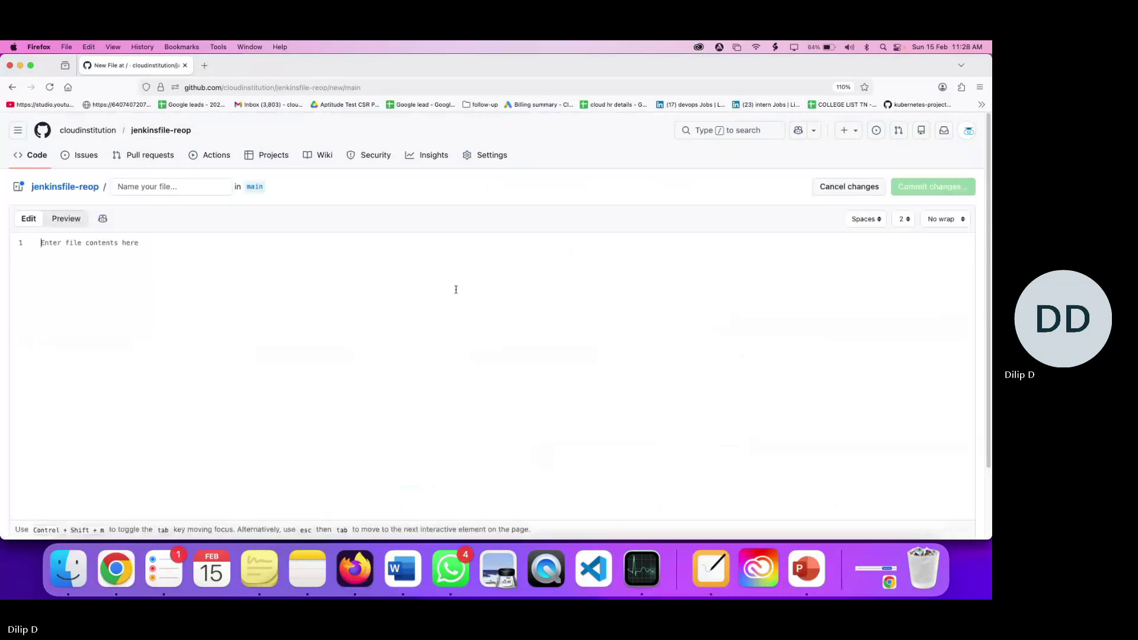
left_click(200, 186)
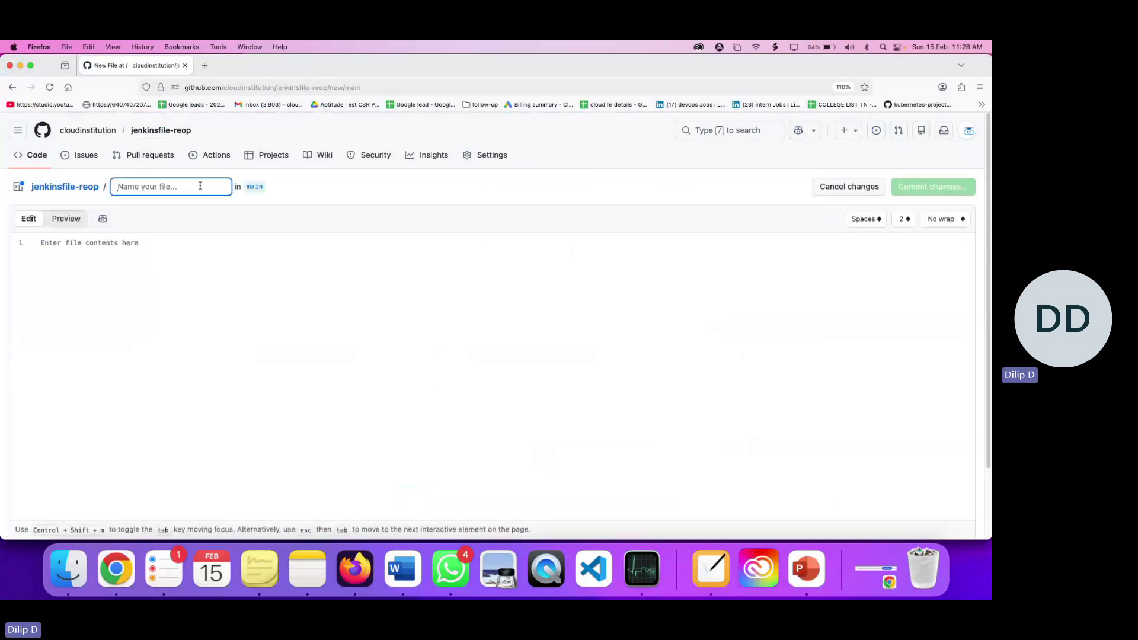
type("cloud.sh")
key("Tab")
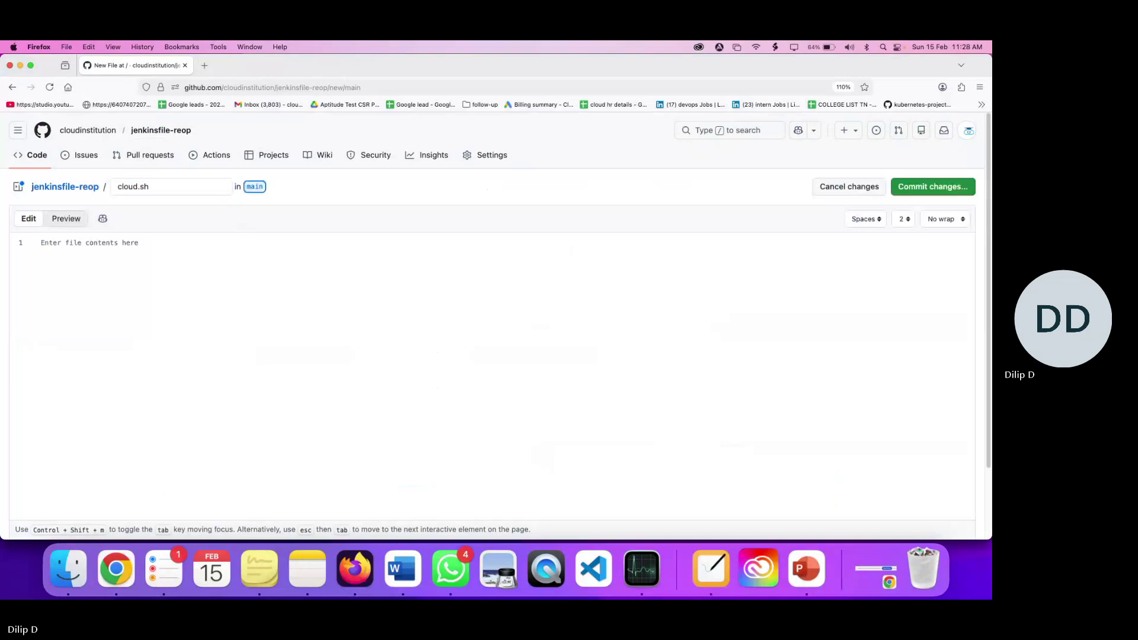
key("Tab")
key("Tab")
- Write '#!/bin/bash' and 'echo "Running this script form the git respository"' into cloud.sh
left_click(123, 247)
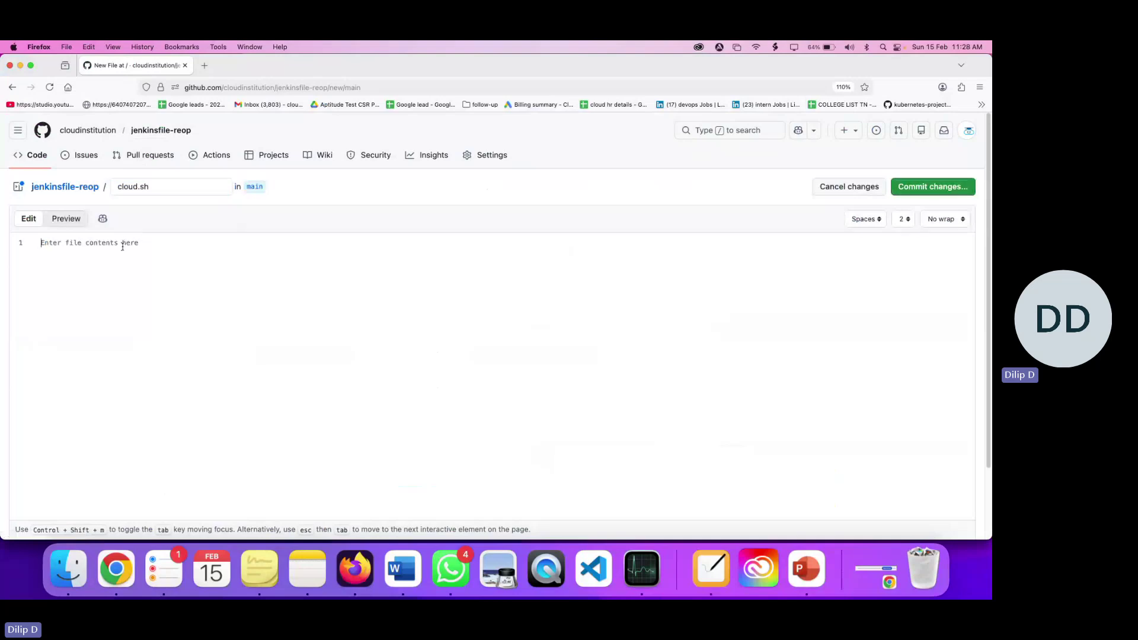
scroll(123, 247, "up", 2)
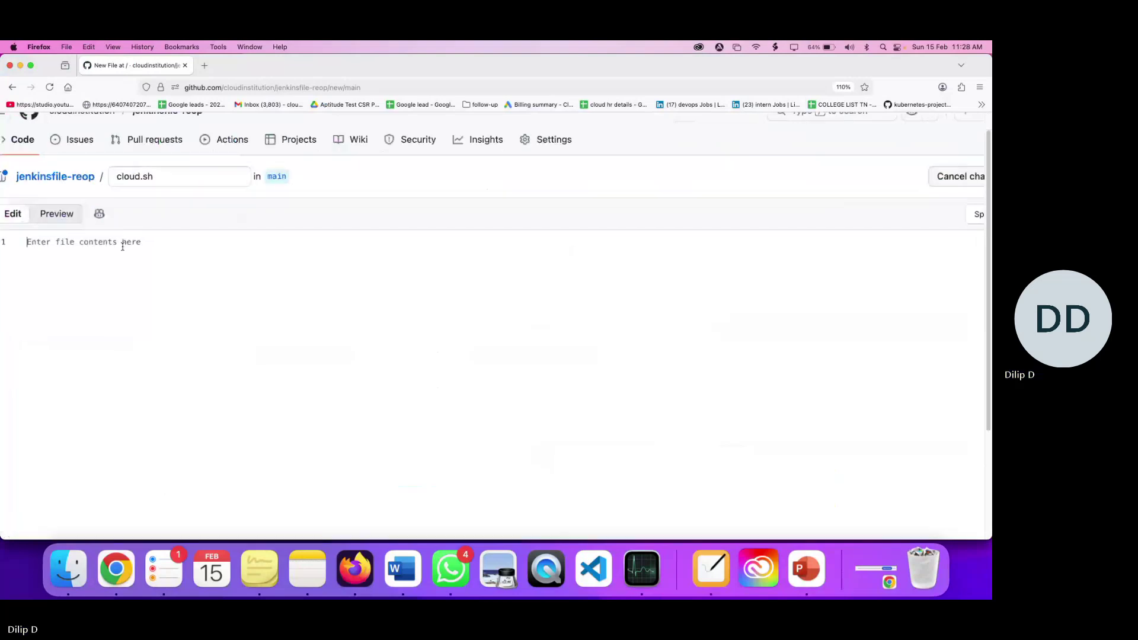
scroll(123, 246, "up", 2)
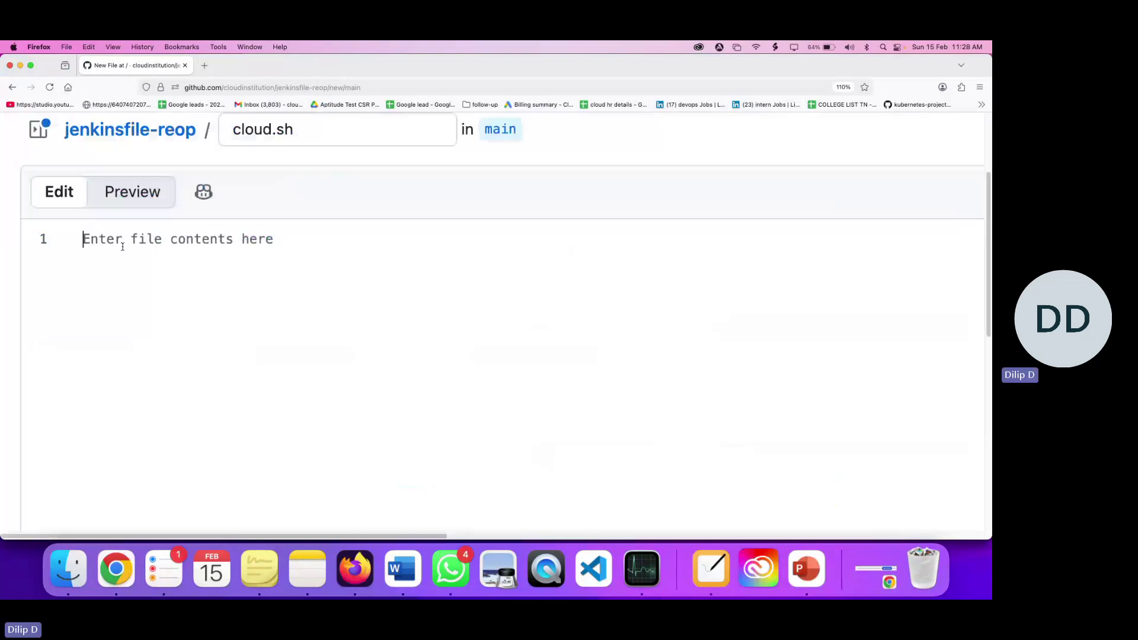
type("#!/bin/bash")
key("Return")
key("Return")
type("echo")
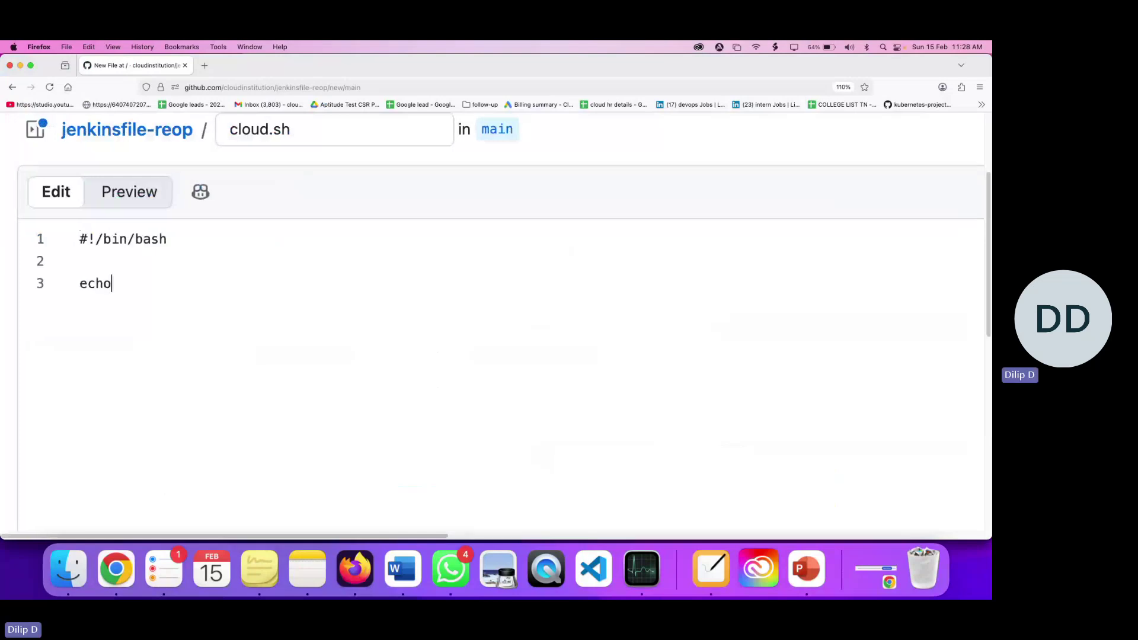
type("  \"Running this script form the ")
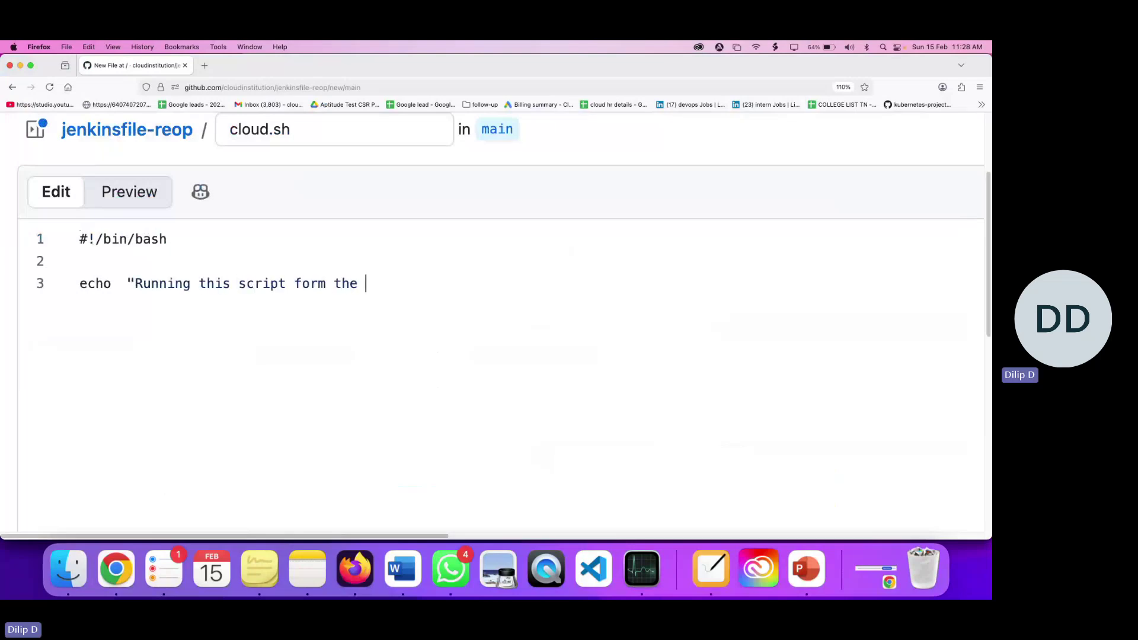
type("gir r")
key("BackSpace")
key("BackSpace")
key("BackSpace")
type("t t")
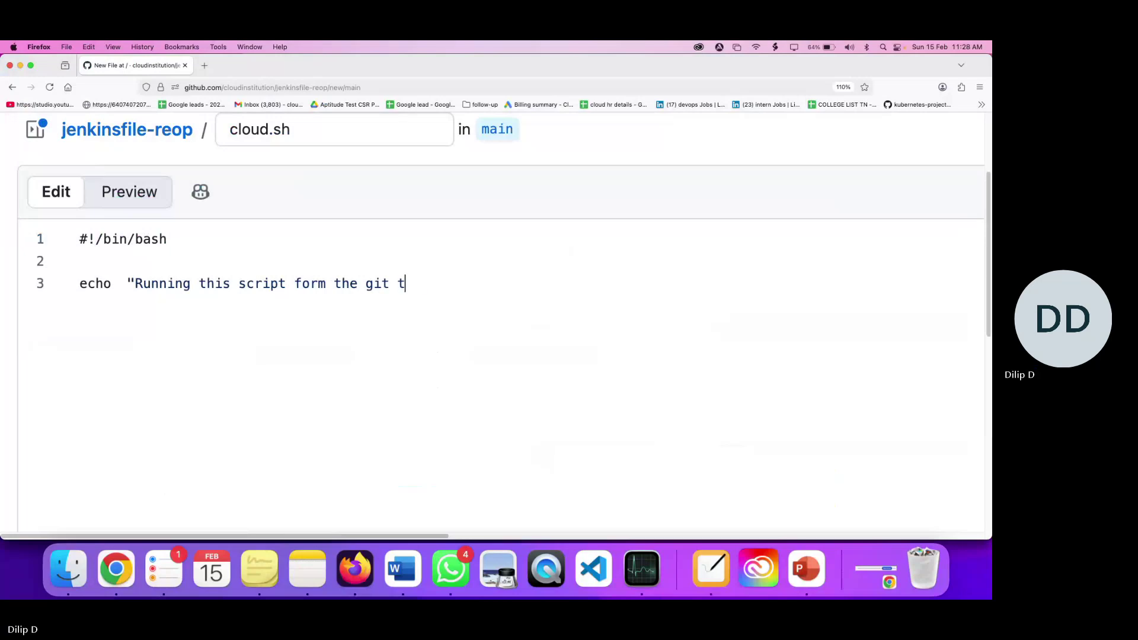
key("BackSpace")
type("respository\"")
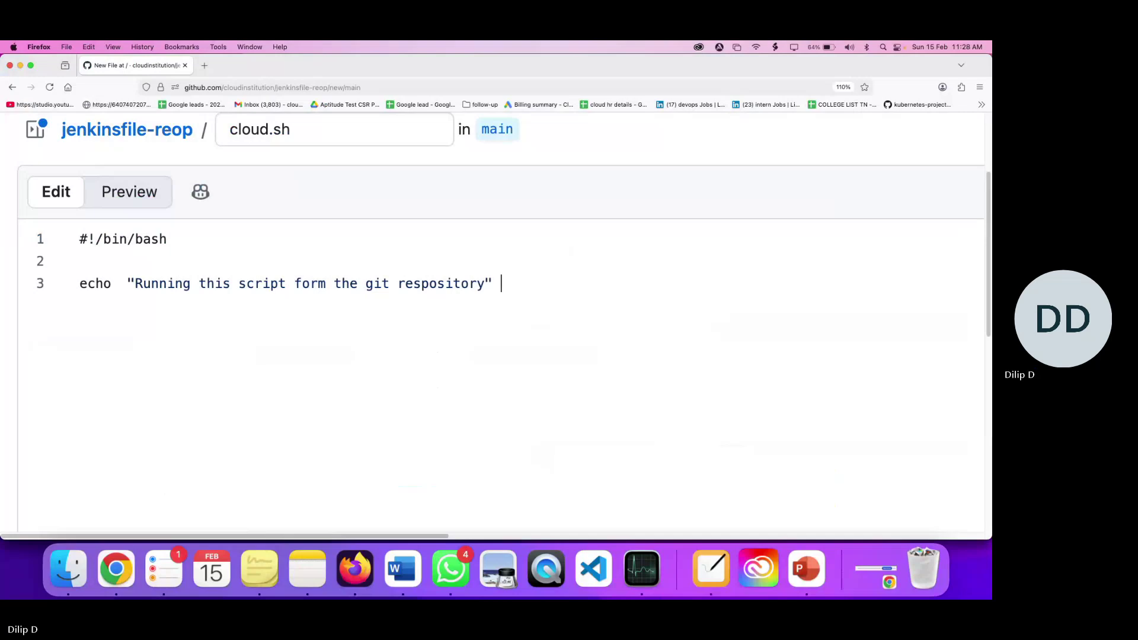
- Commit cloud.sh directly to the main branch
scroll(127, 246, "down", 2)
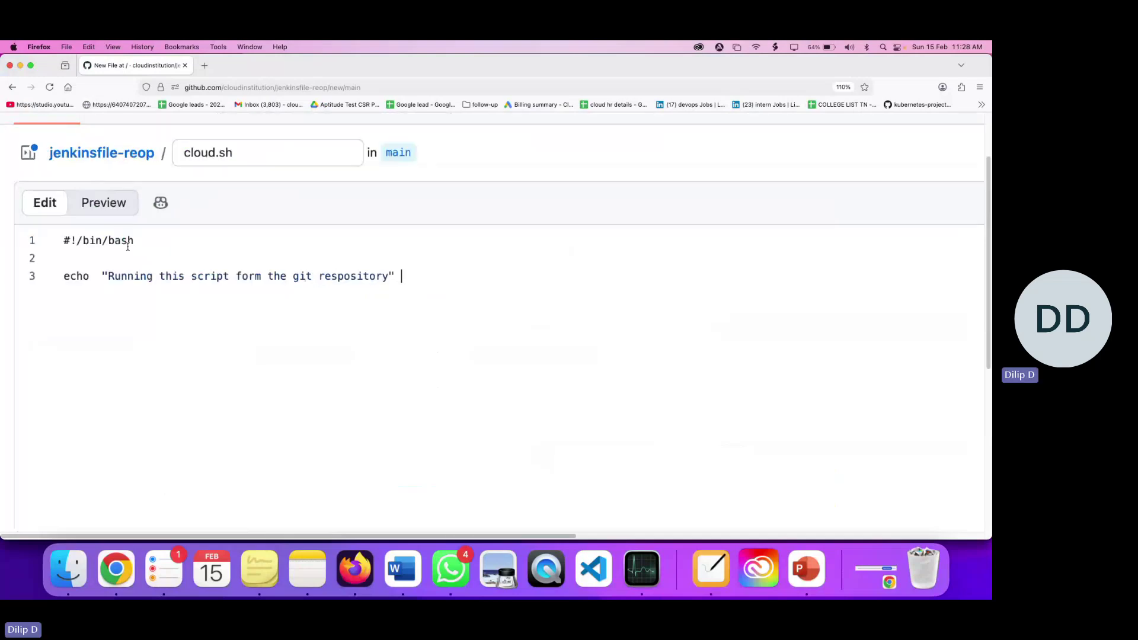
scroll(128, 246, "down", 2)
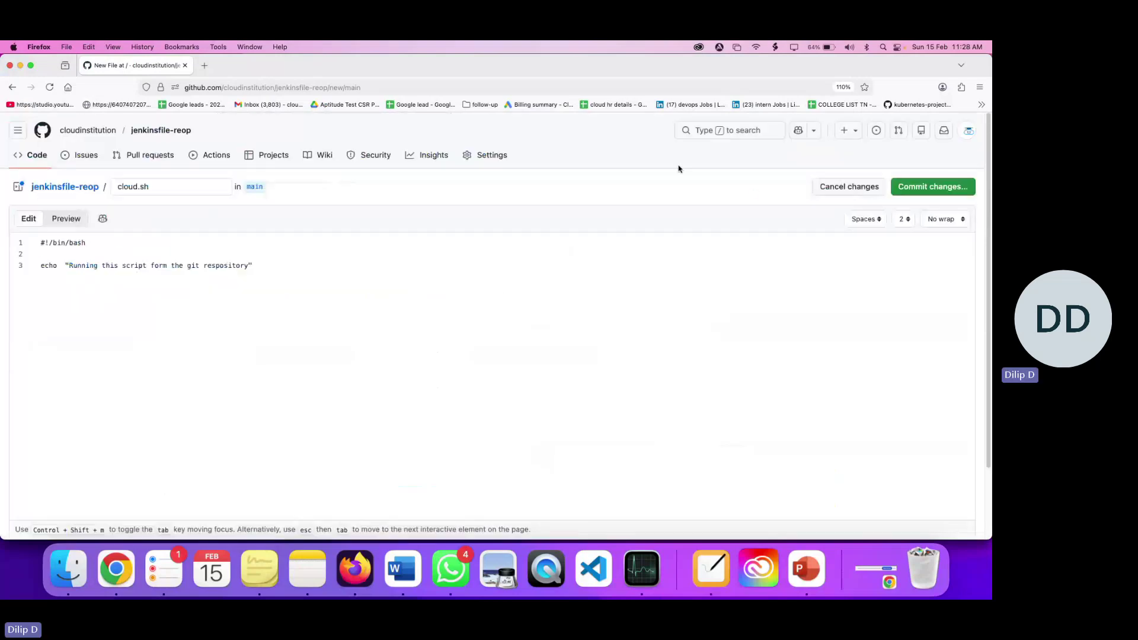
left_click(925, 187)
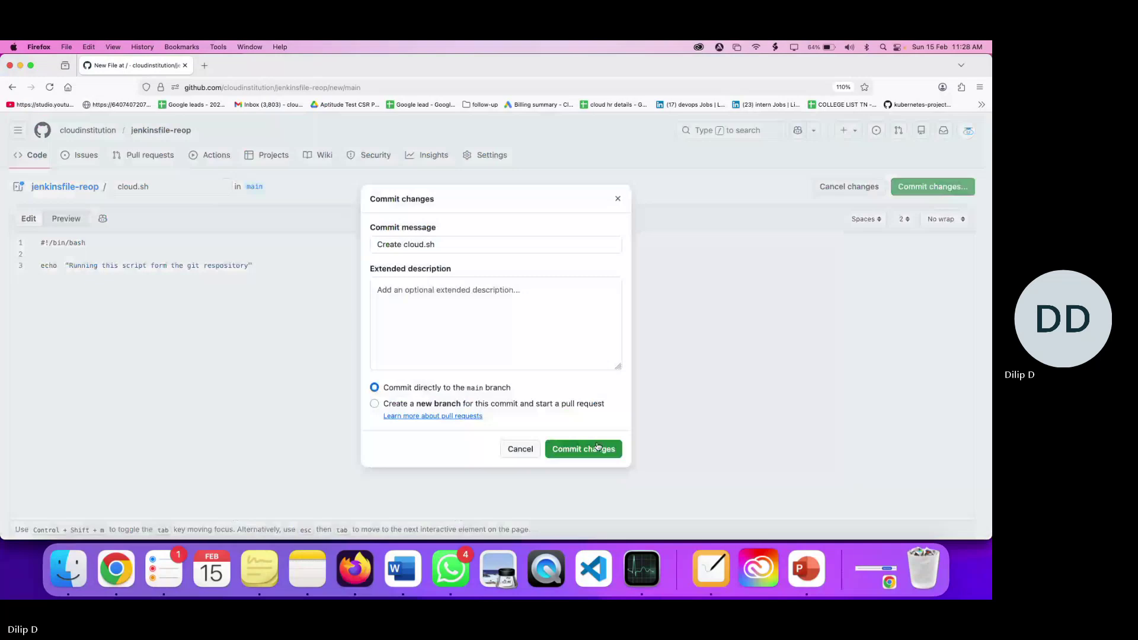
left_click(597, 448)
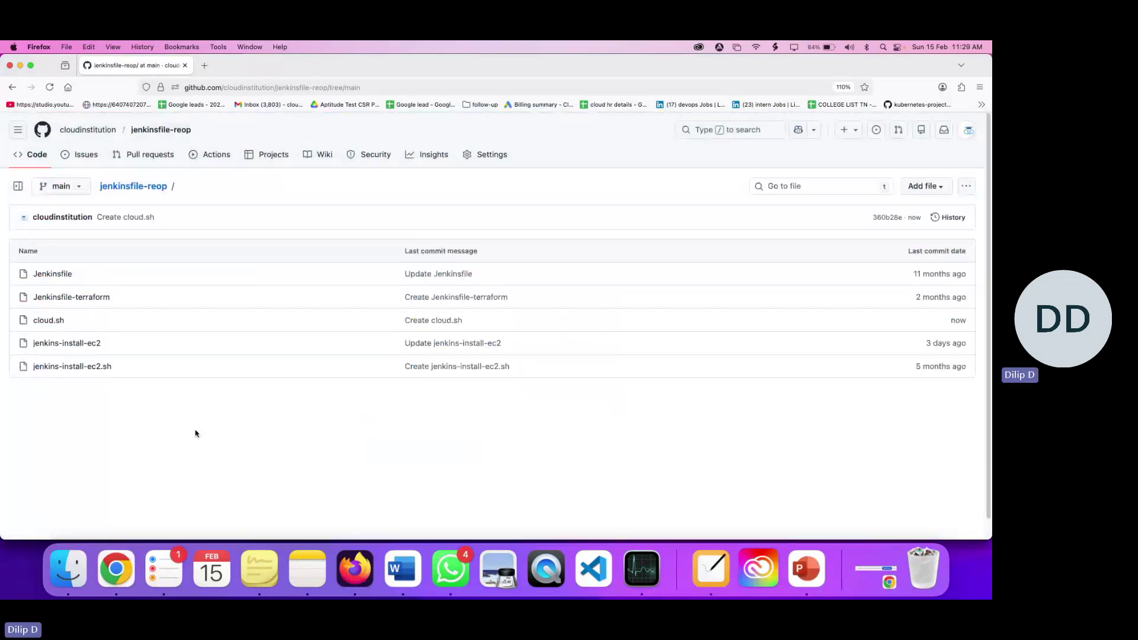
- Delete the /tmp/script.sh path from the job's Execute shell build command
left_click(128, 579)
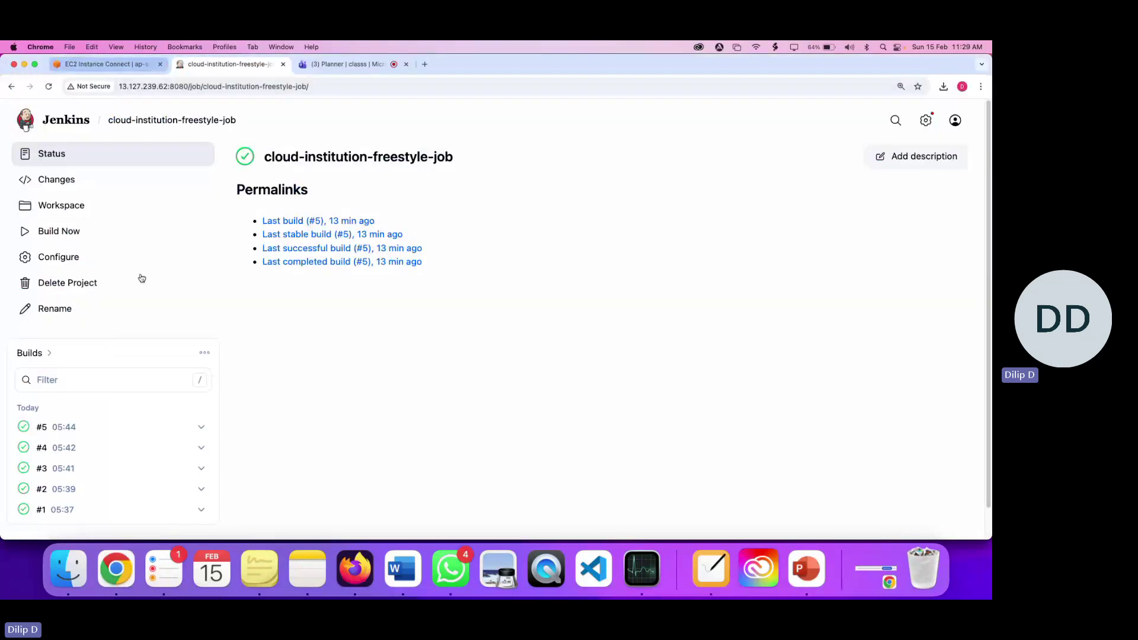
left_click(73, 258)
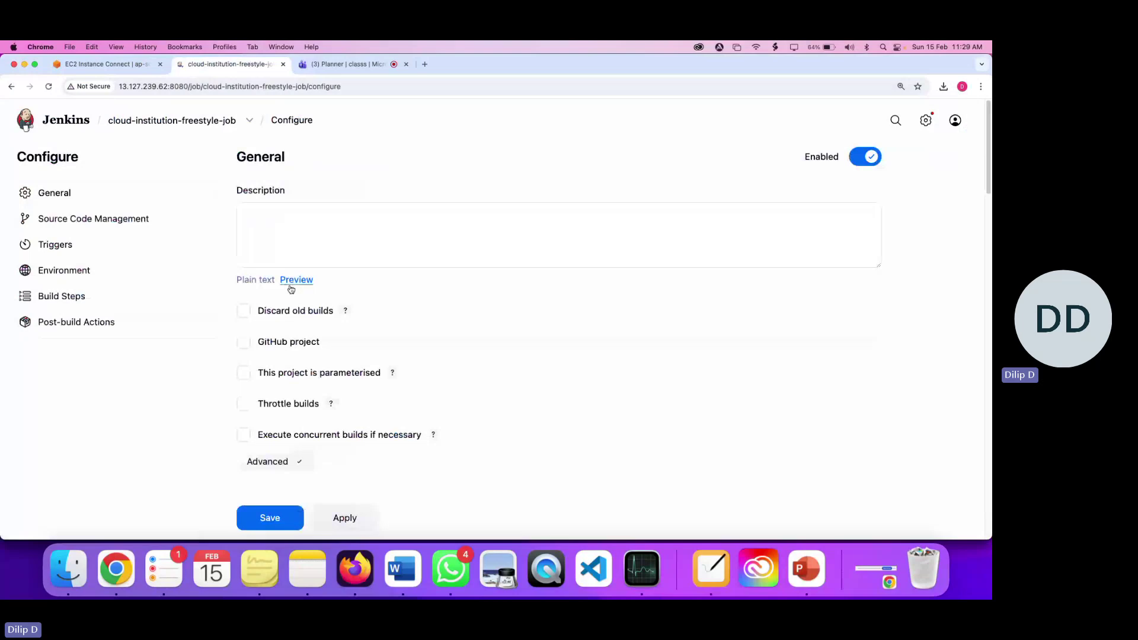
scroll(290, 289, "down", 15)
scroll(284, 287, "down", 5)
left_click(271, 285)
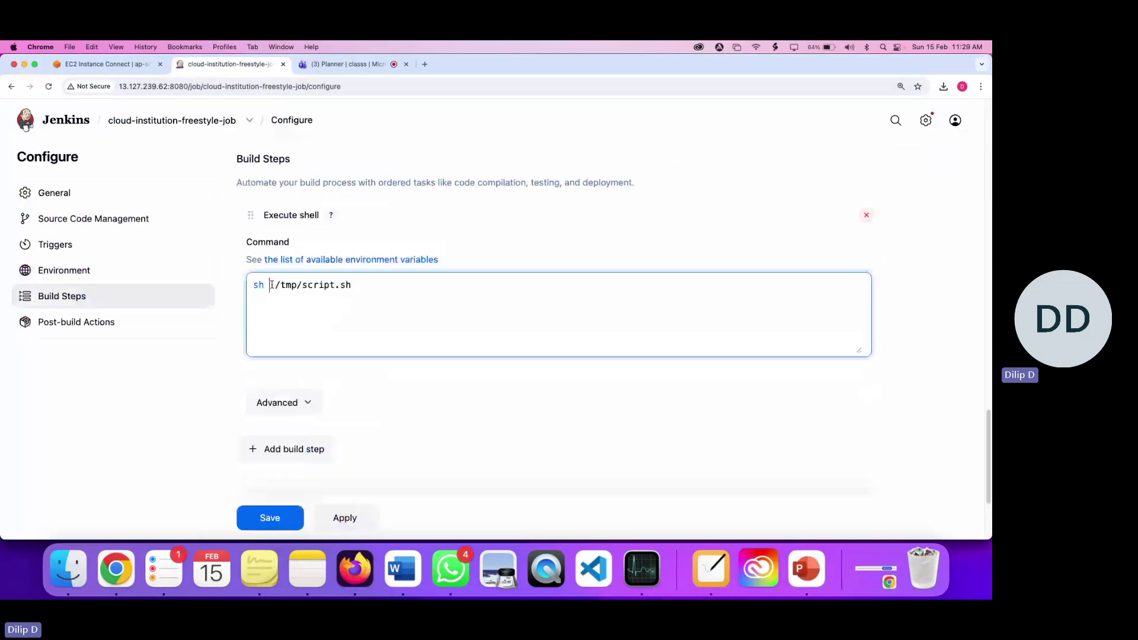
left_click_drag(271, 285, 351, 285)
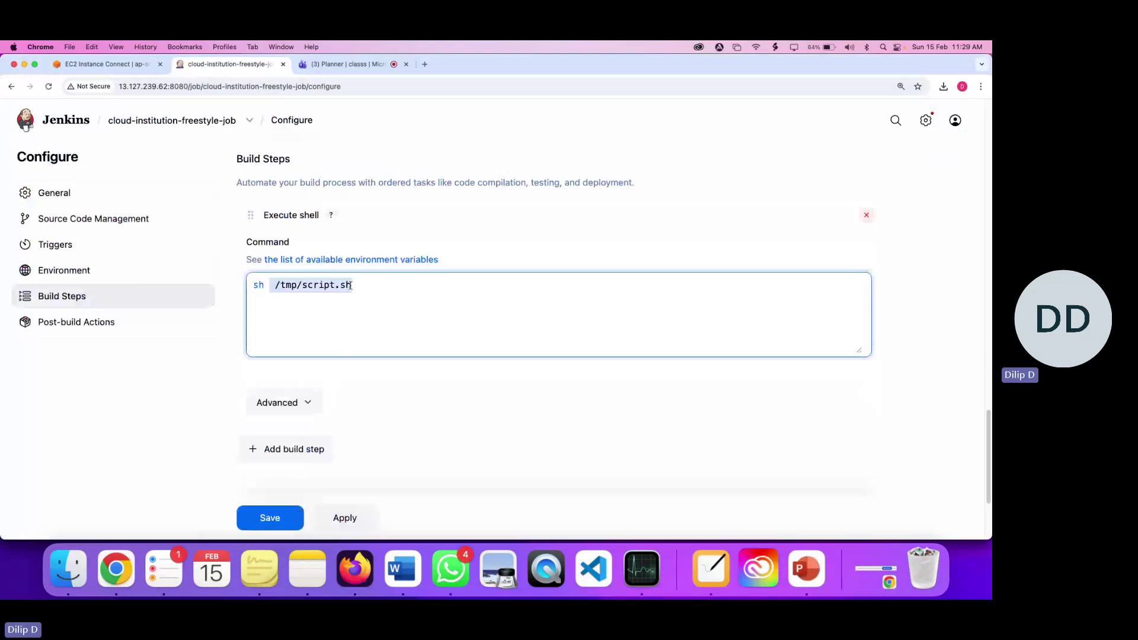
key("BackSpace")
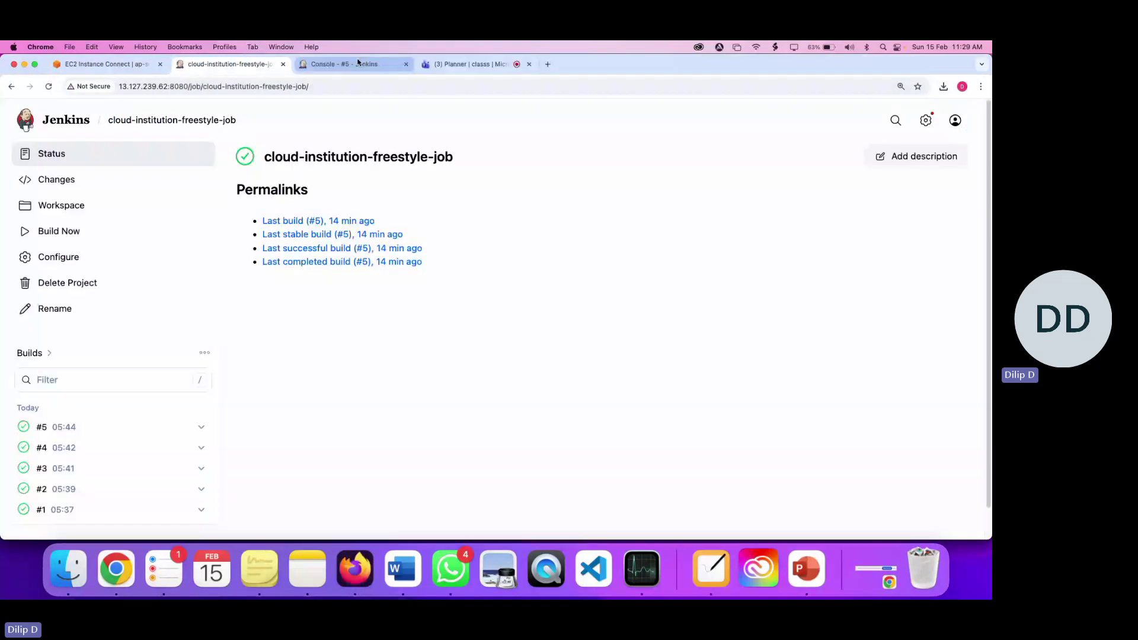
- Review build #5's console log lines, then return to the job page
left_click(358, 63)
left_click_drag(259, 257, 273, 493)
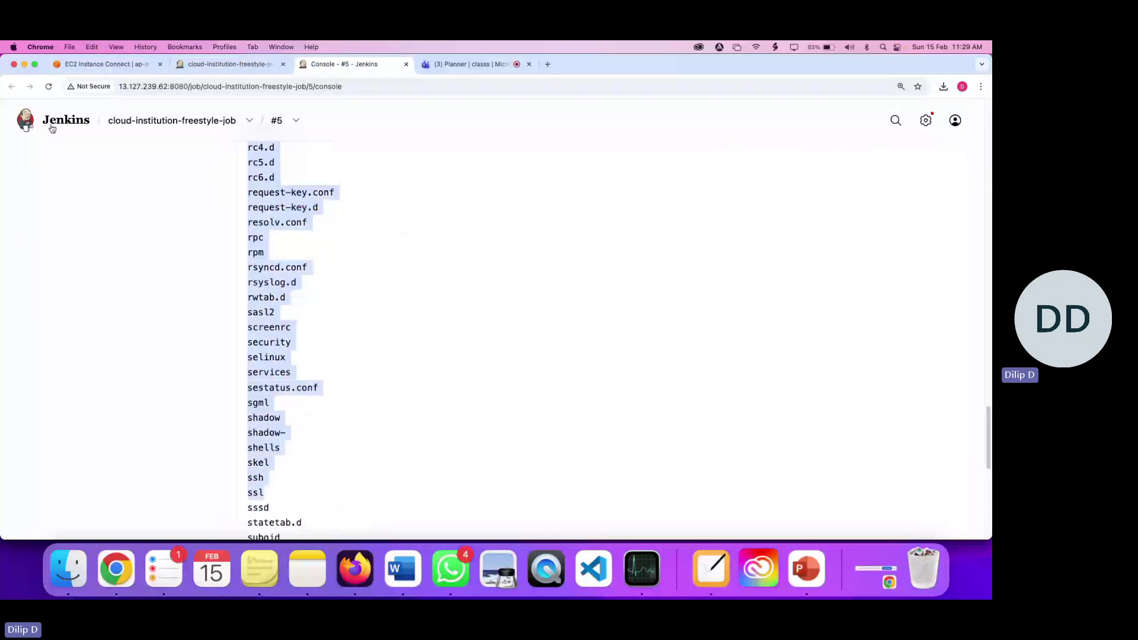
left_click(203, 66)
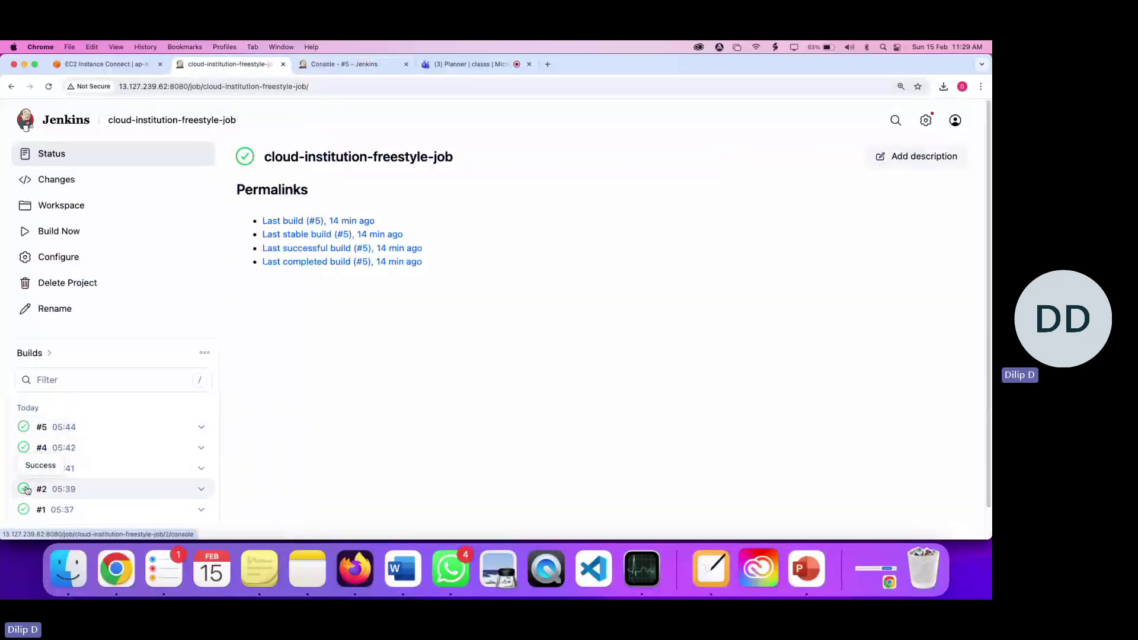
- View build #1's console output in its own tab, then go back to the job page
left_click(26, 509, "super")
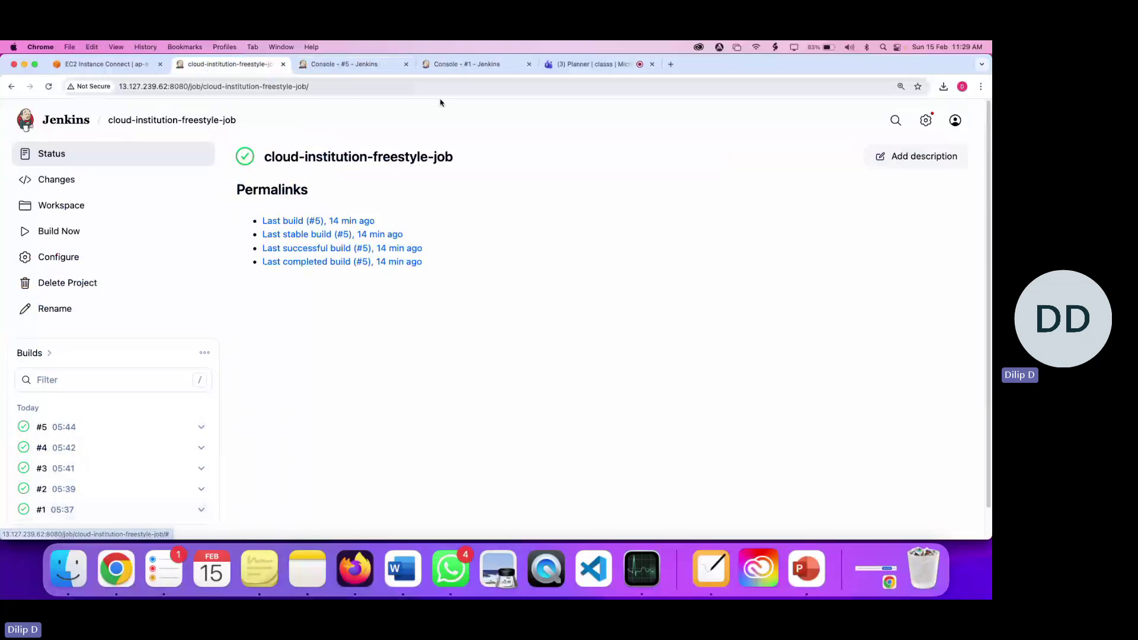
left_click(407, 65)
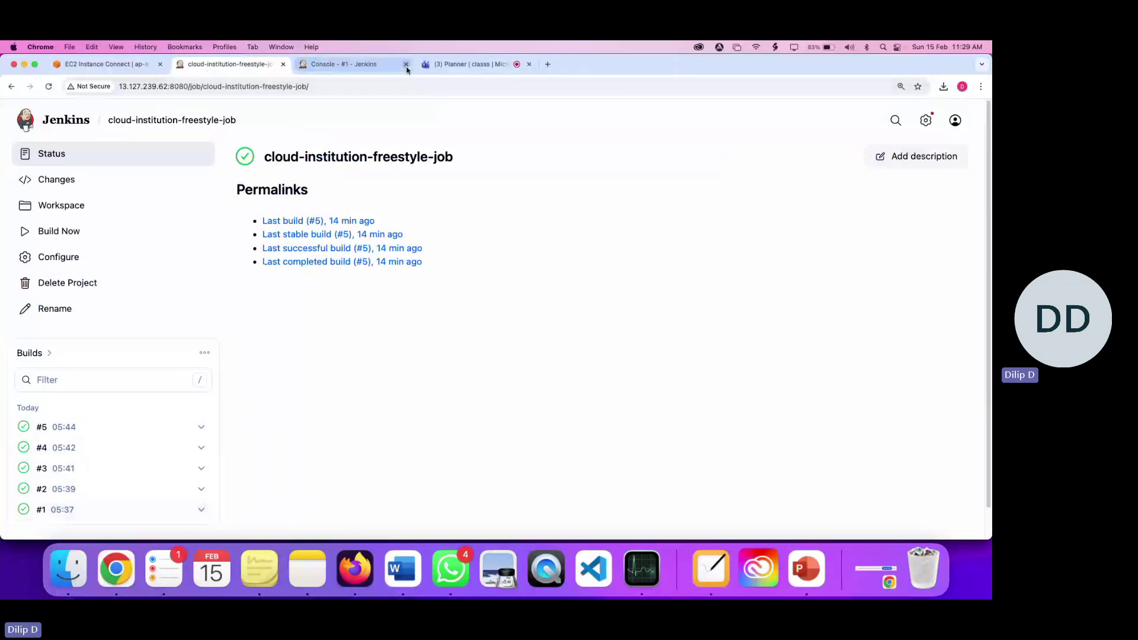
left_click(375, 70)
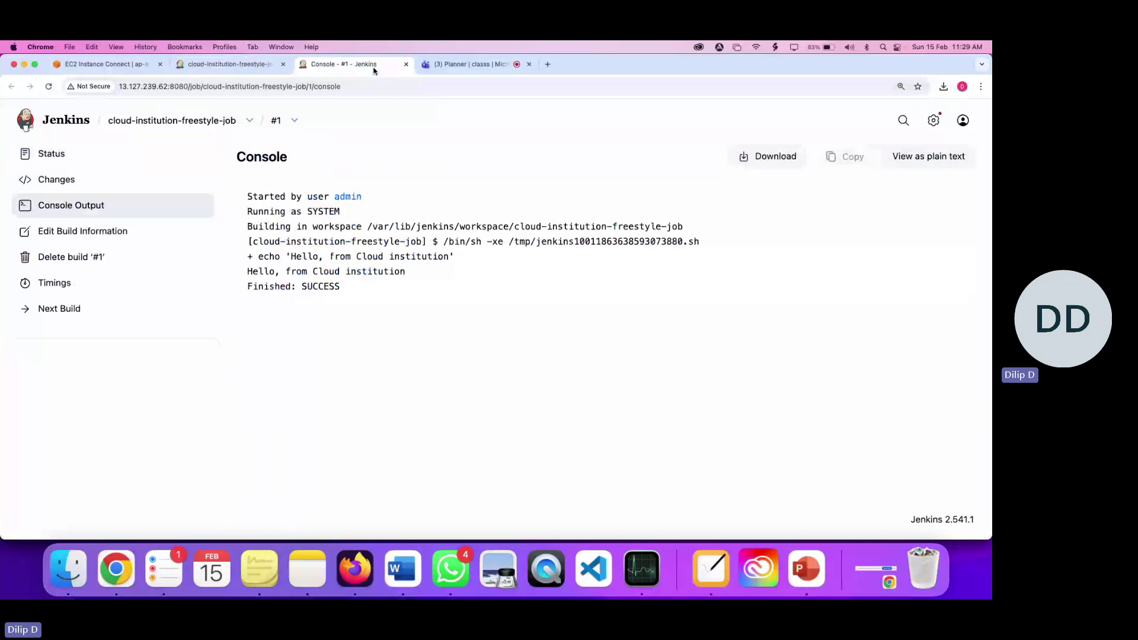
scroll(482, 224, "up", 3)
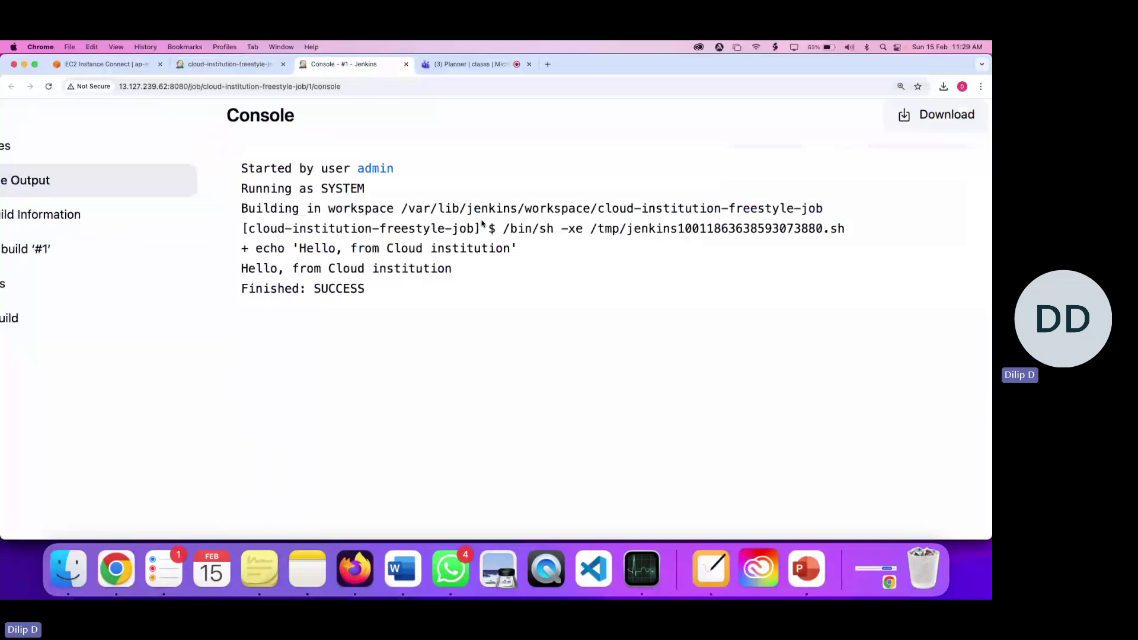
key("ctrl+shift+Tab")
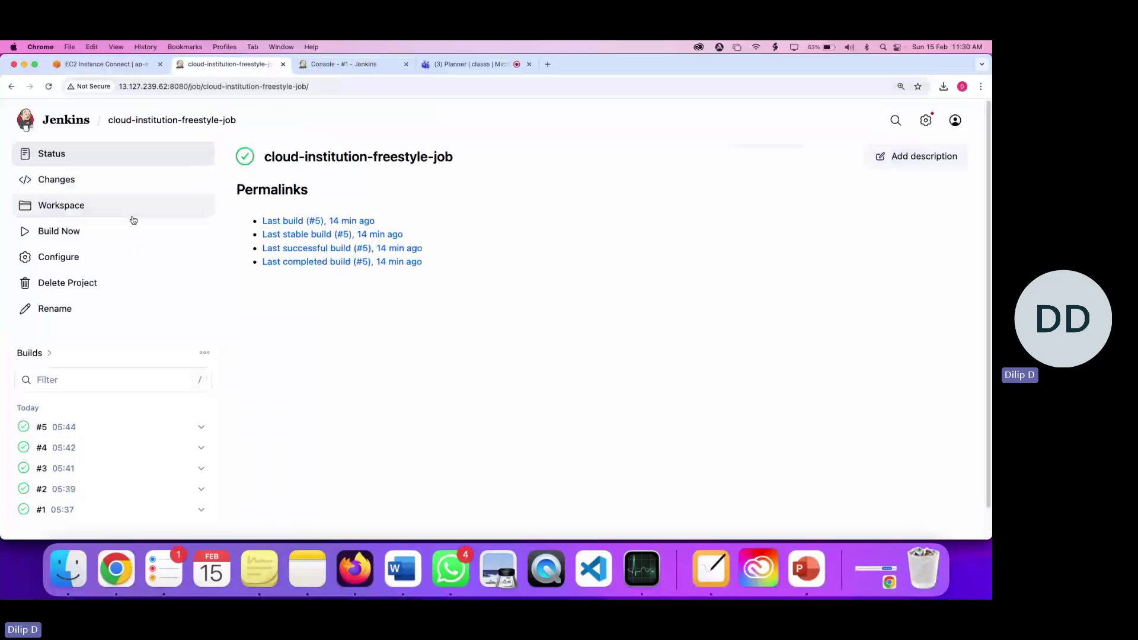
- Trigger build #6 and select the job's workspace path in its console log
left_click(64, 233)
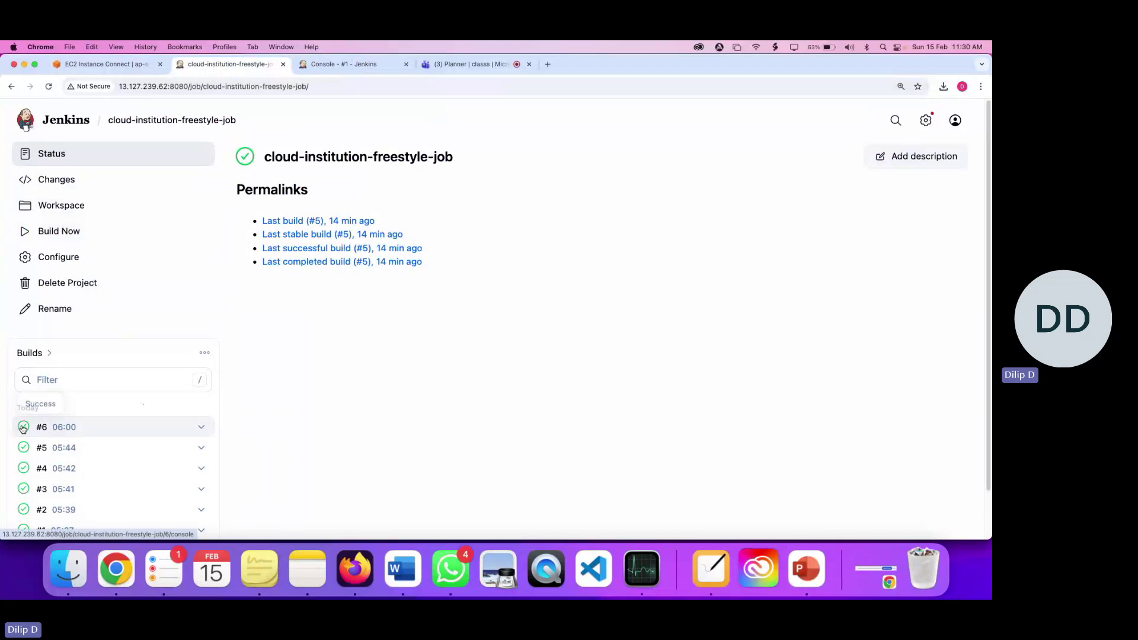
left_click(24, 428)
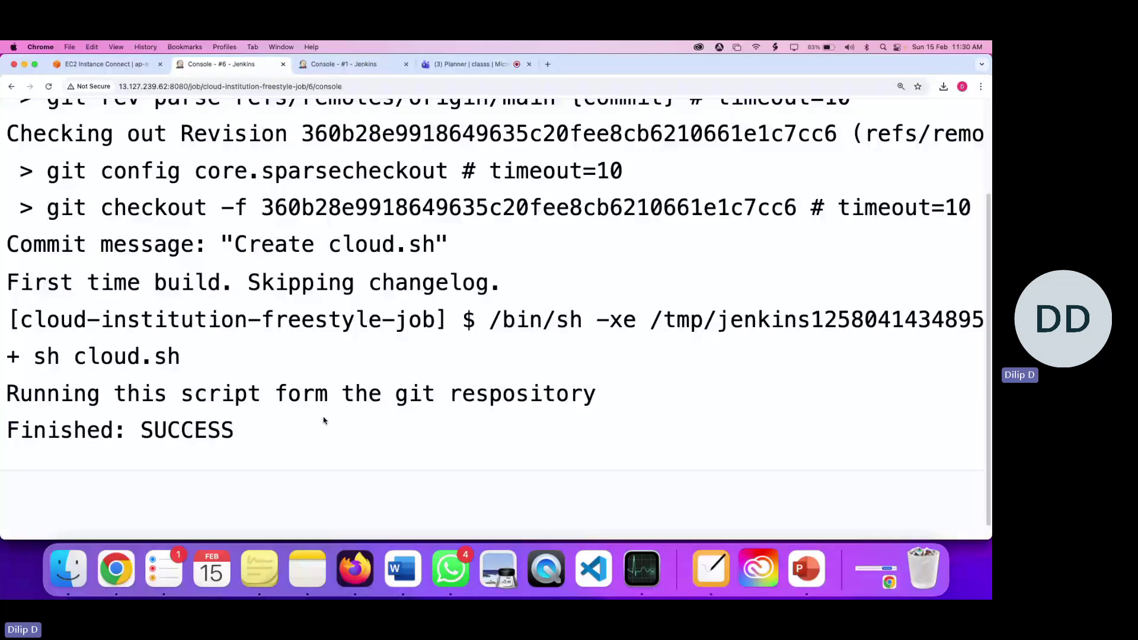
scroll(324, 421, "left", 3)
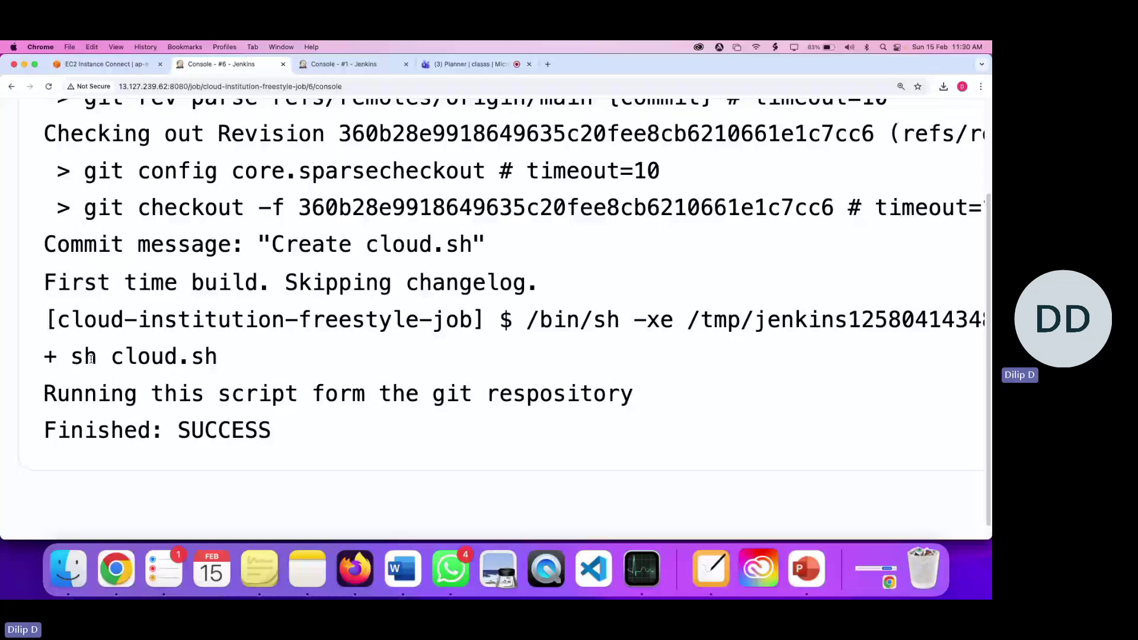
key("super+minus")
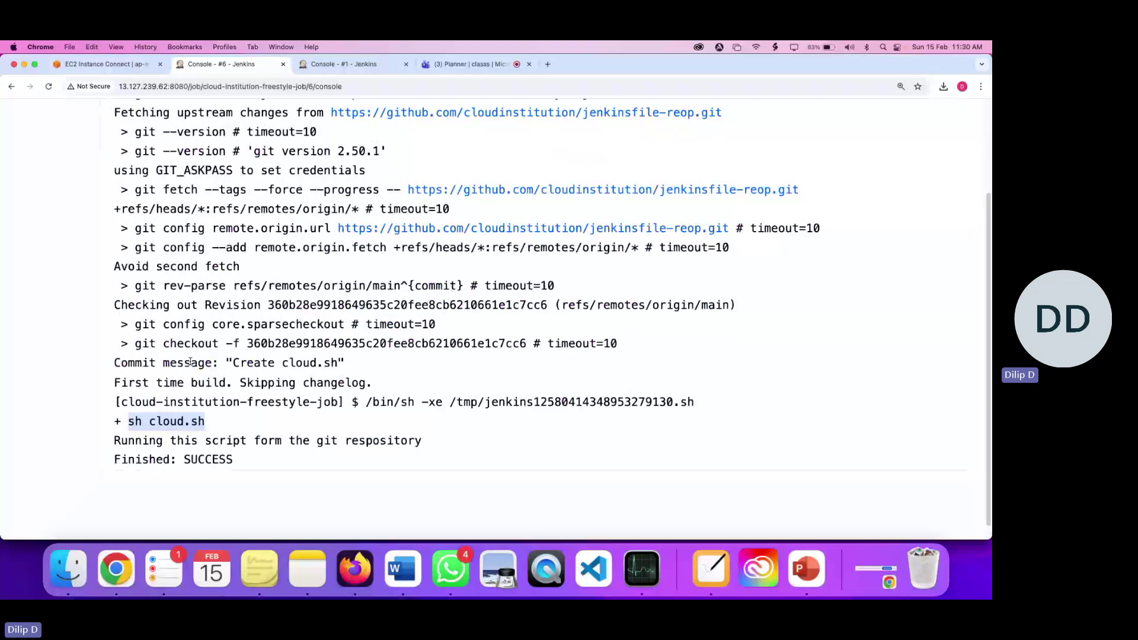
key("super+plus")
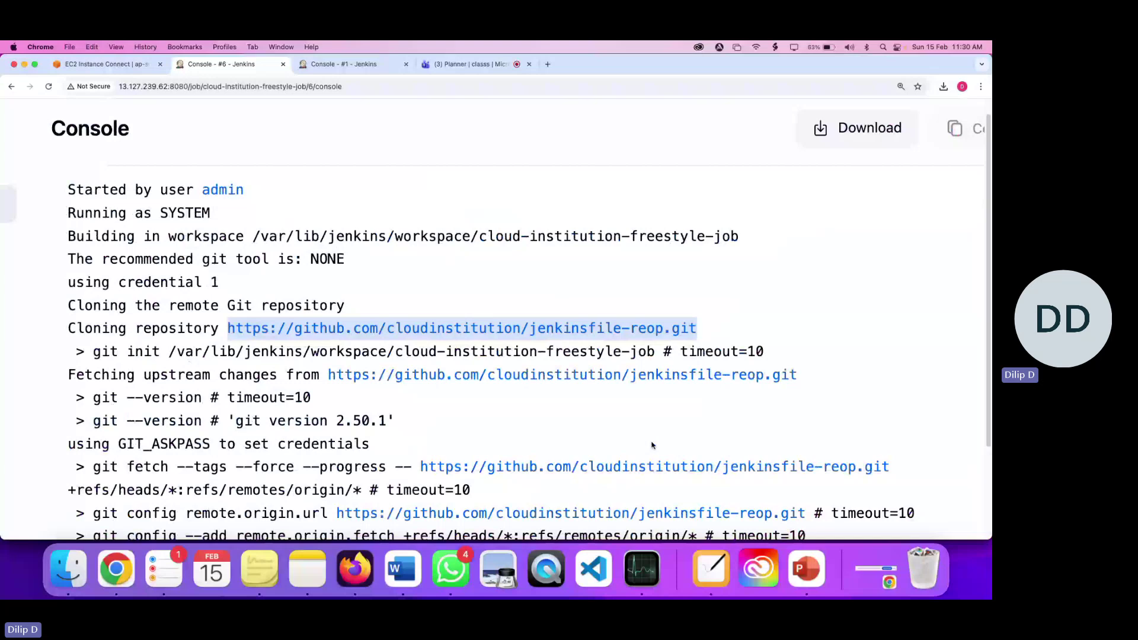
mouse_move(170, 351)
left_mouse_down()
mouse_move(653, 352)
mouse_move(169, 352)
left_mouse_up()
key("super+c")
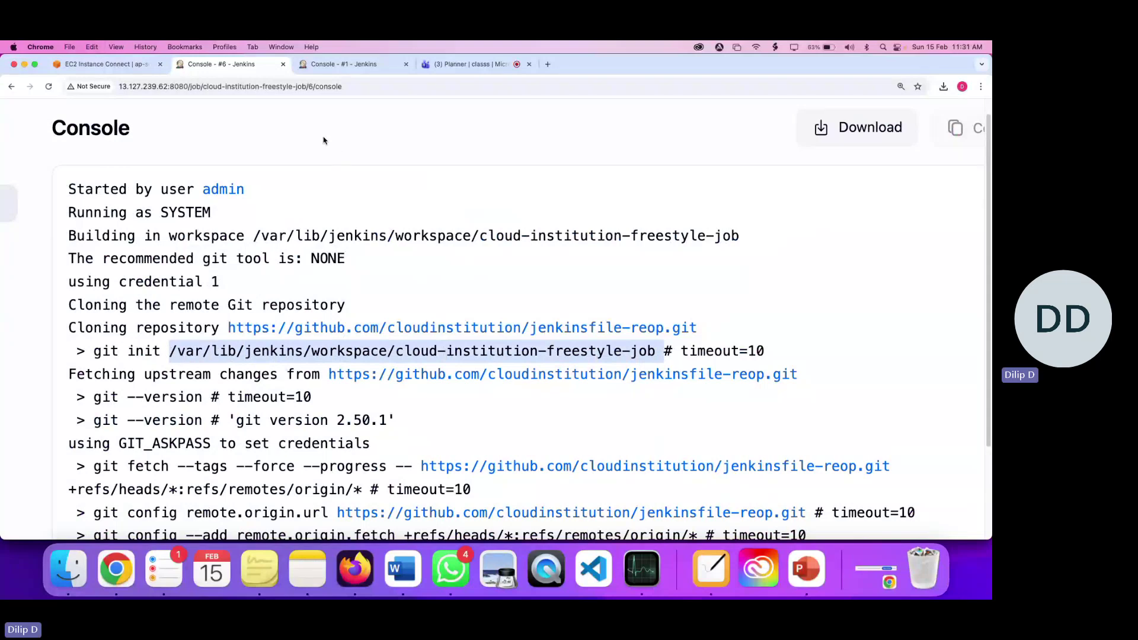
- Run cd with the pasted workspace path in the EC2 terminal, then bring up GitHub's repository
left_click(135, 65)
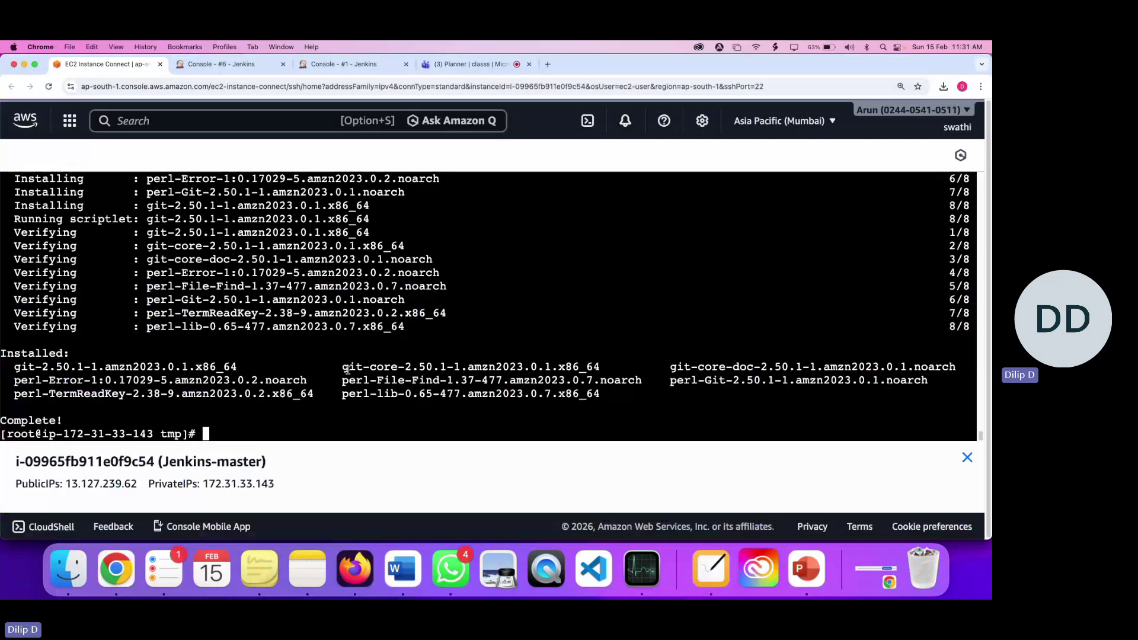
type("cd")
key("super+v")
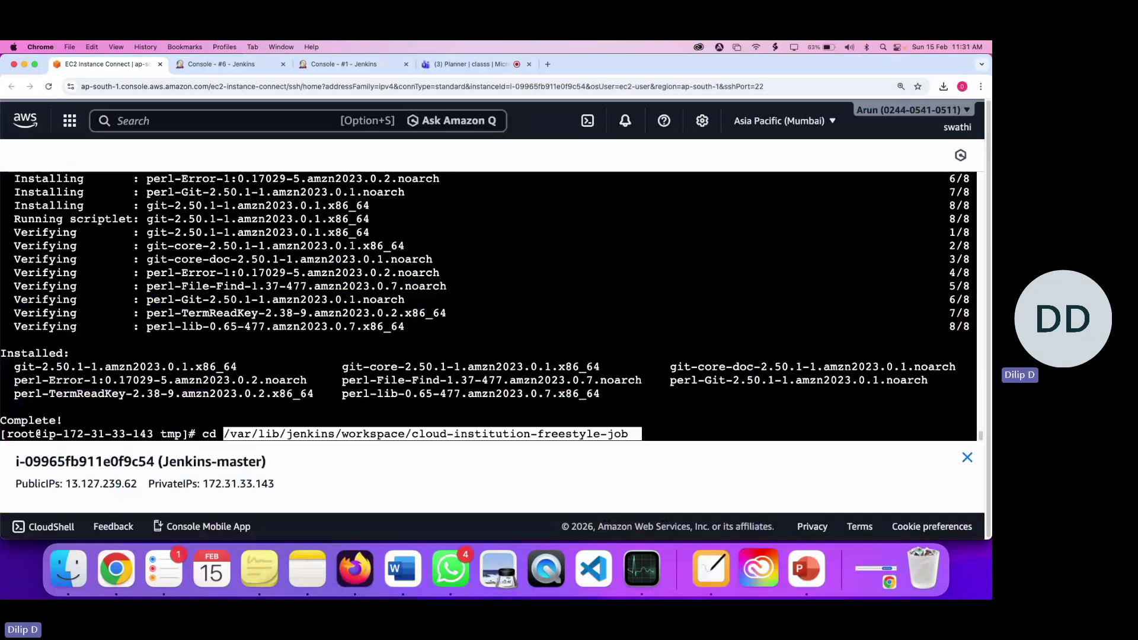
key("Return")
key("super+Tab")
left_click_drag(128, 391, 81, 229)
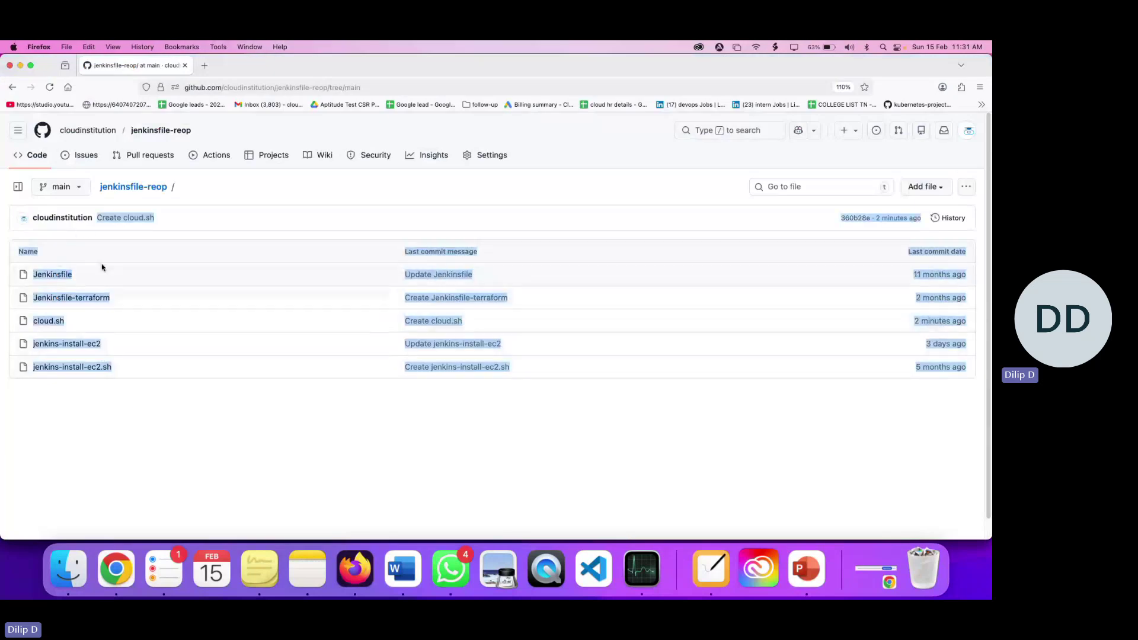
- Check the jenkinsfile-reop file list on GitHub, then return to the EC2 terminal
left_click(102, 265)
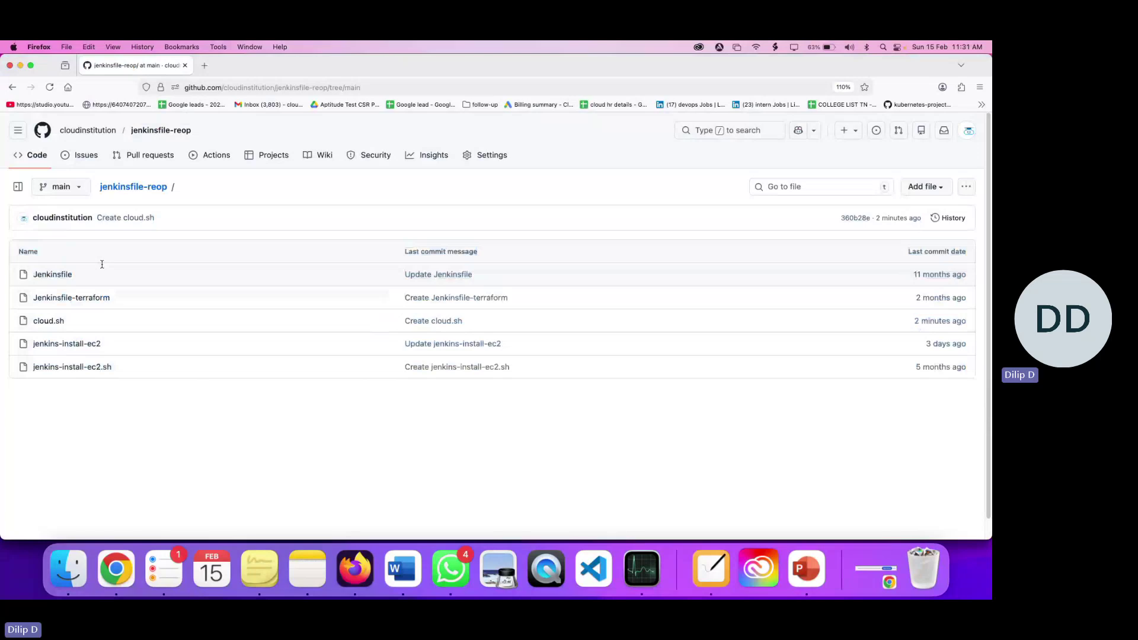
key("super+Tab")
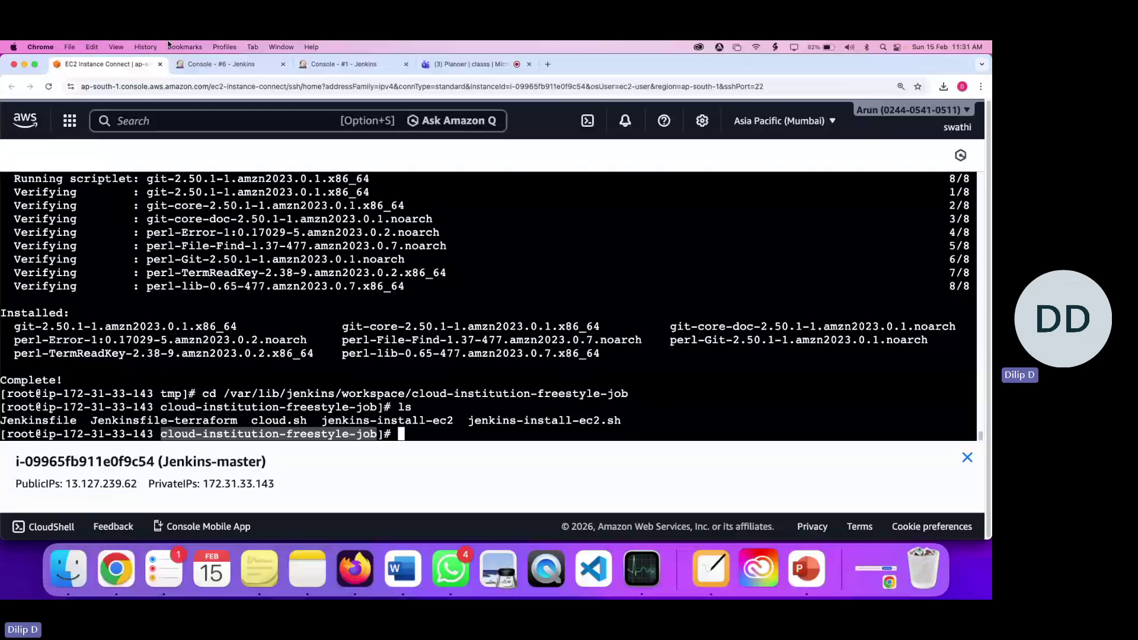
- Open the freestyle job's configuration and select cloud.sh in the Execute shell command
key("super+f")
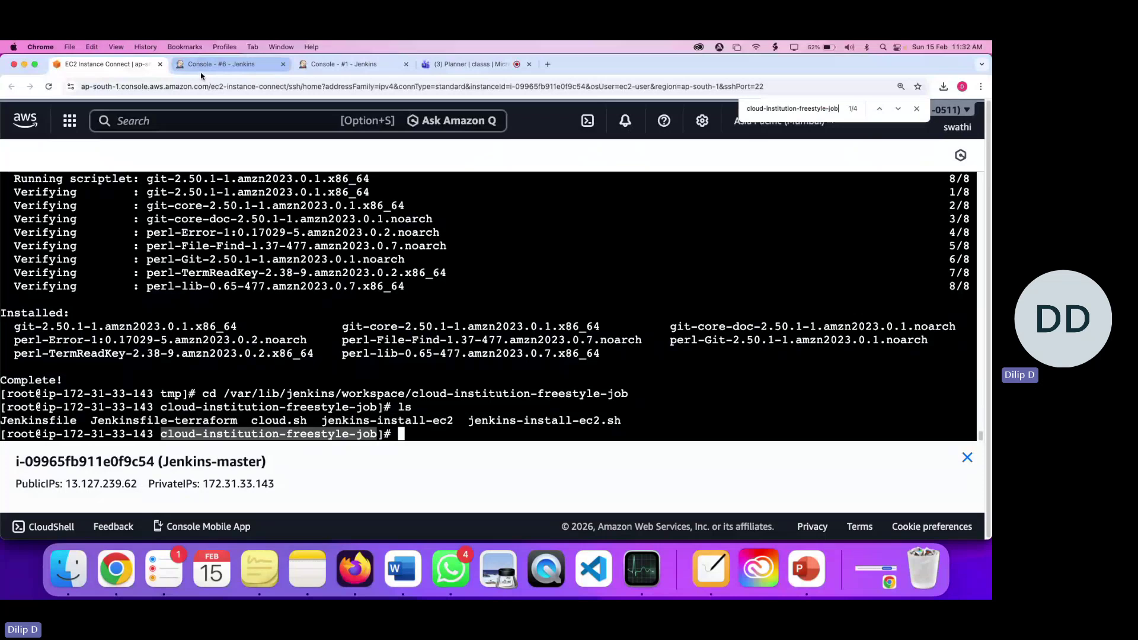
left_click(202, 64)
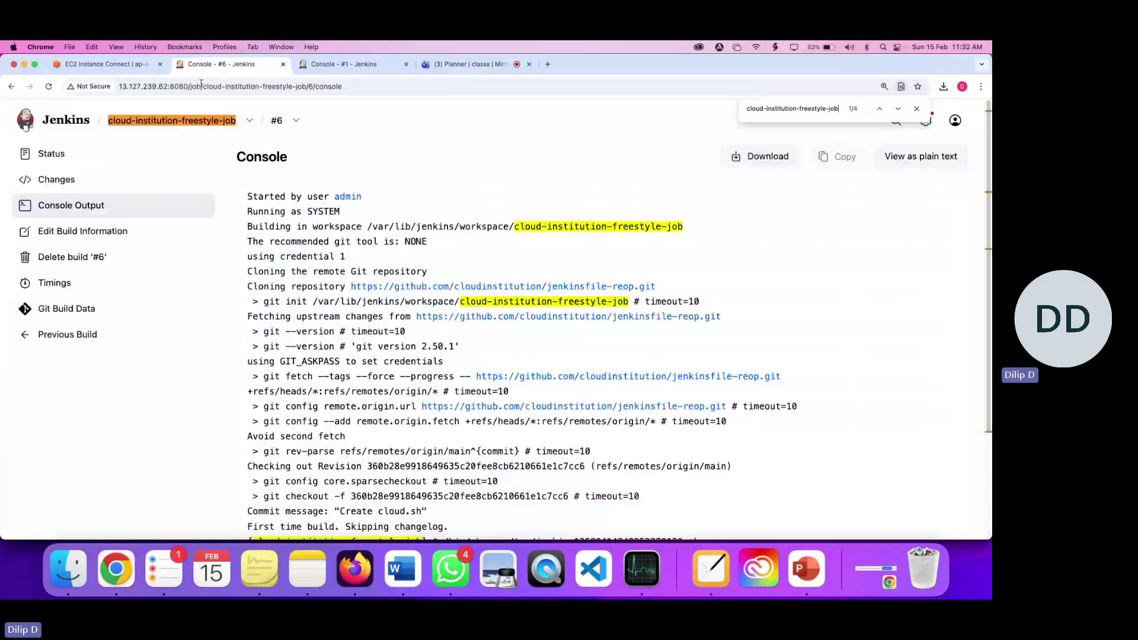
left_click(167, 122)
left_click(58, 256)
scroll(300, 258, "down", 15)
scroll(267, 255, "up", 3)
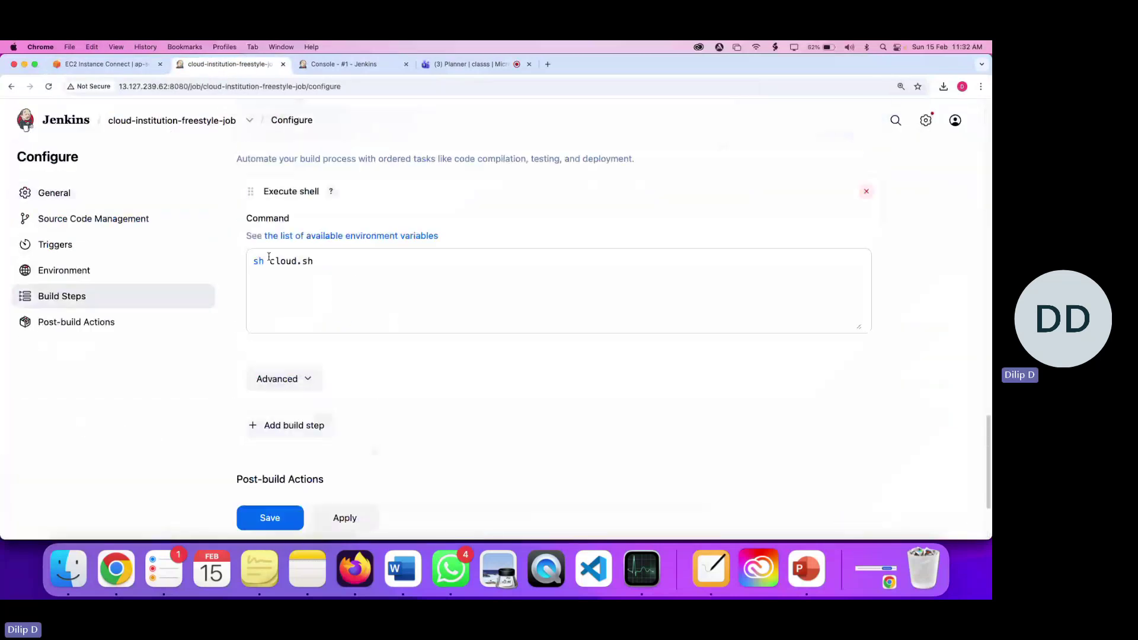
left_click(270, 262)
left_click_drag(270, 262, 316, 261)
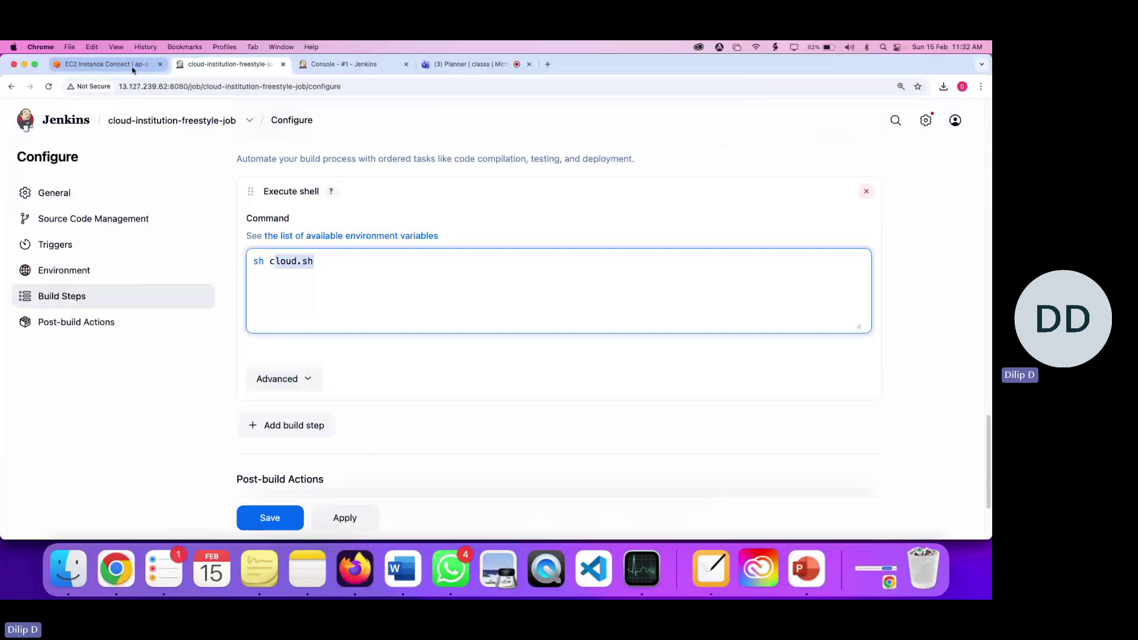
key("super+Tab")
- Append echo "Running it for the second time" to cloud.sh and commit the change
left_click(48, 321)
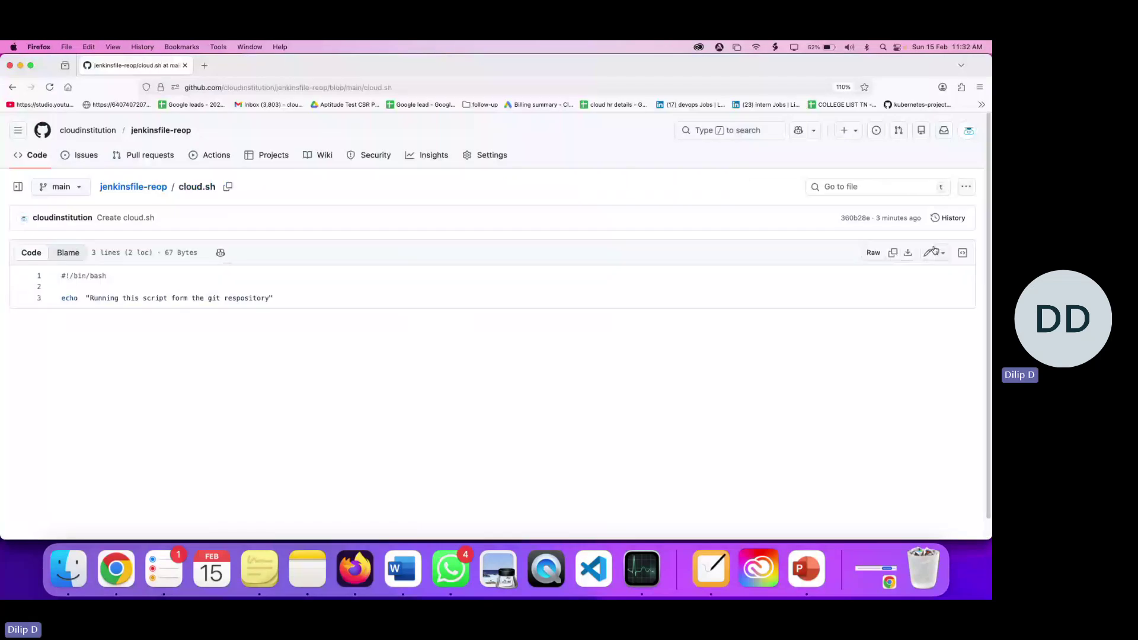
left_click(934, 249)
key("Return")
type("e")
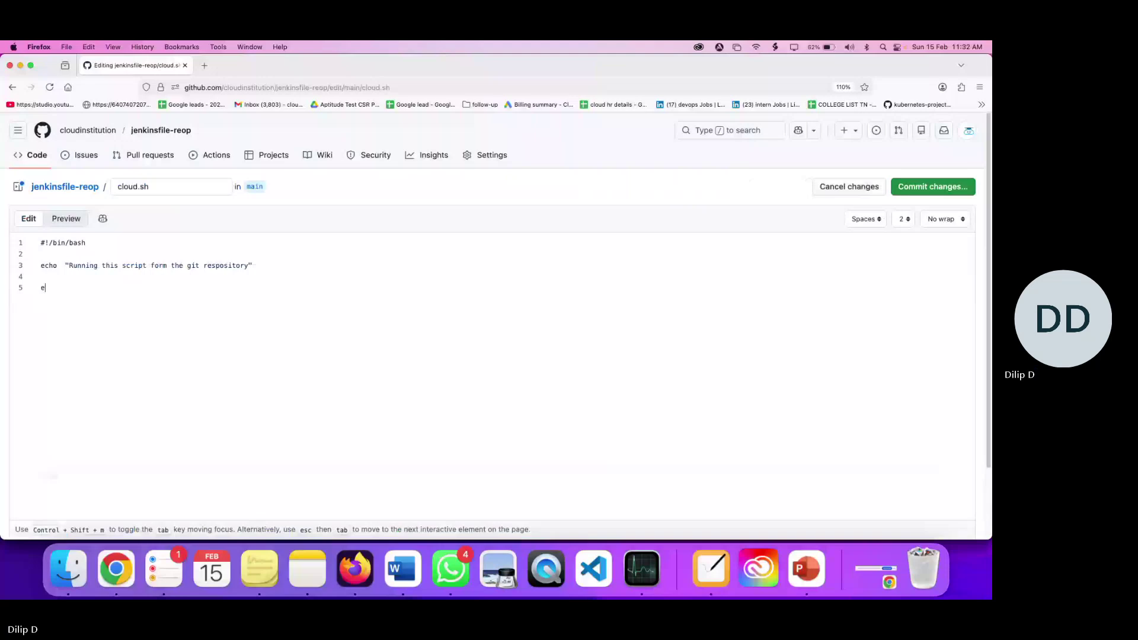
type("cho \"Running")
key("super+plus")
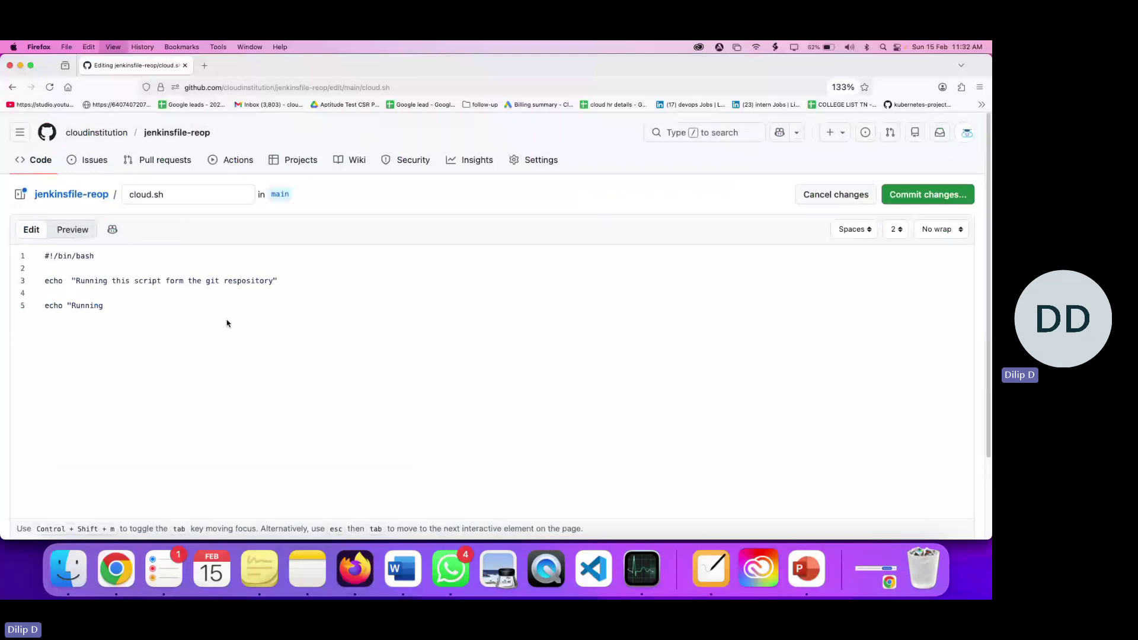
key("super+plus")
type("it for the second time\"")
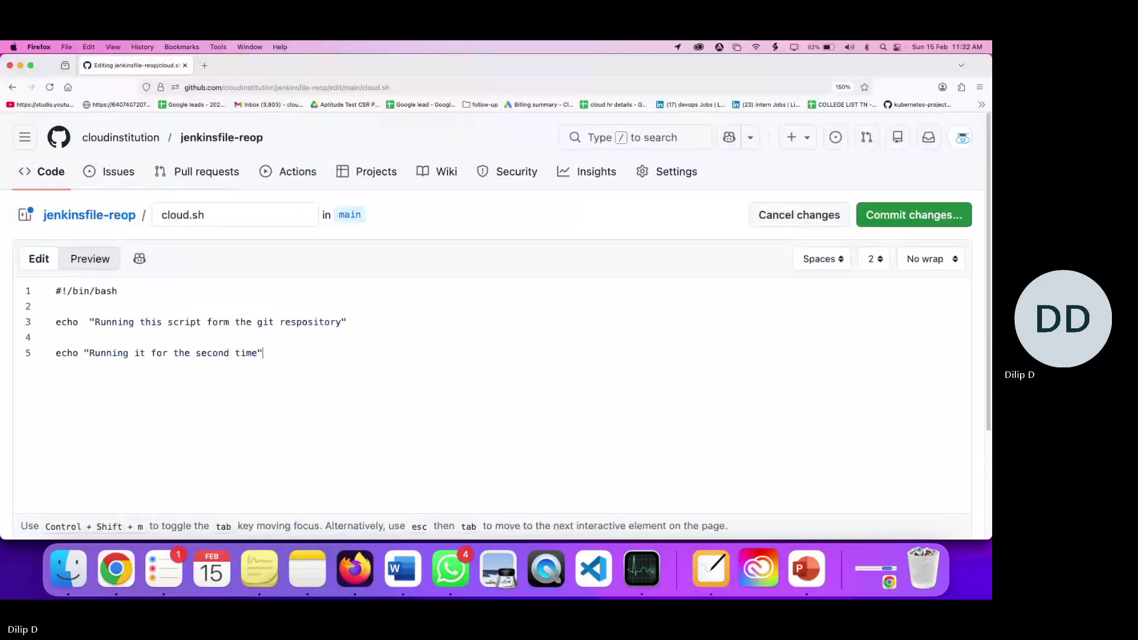
left_click(929, 213)
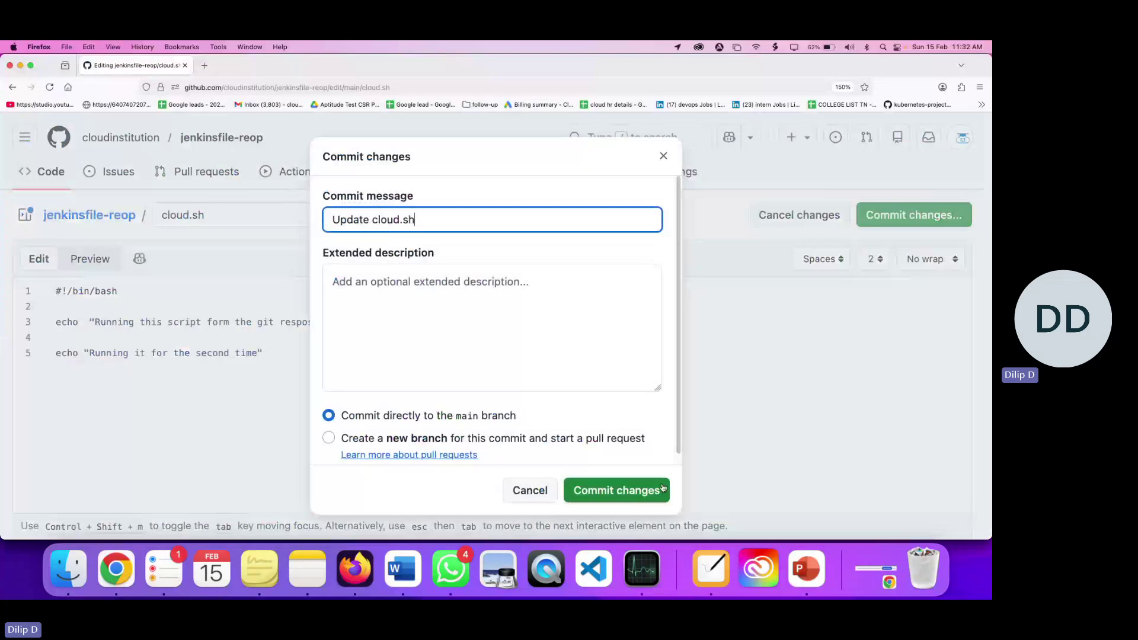
left_click(662, 489)
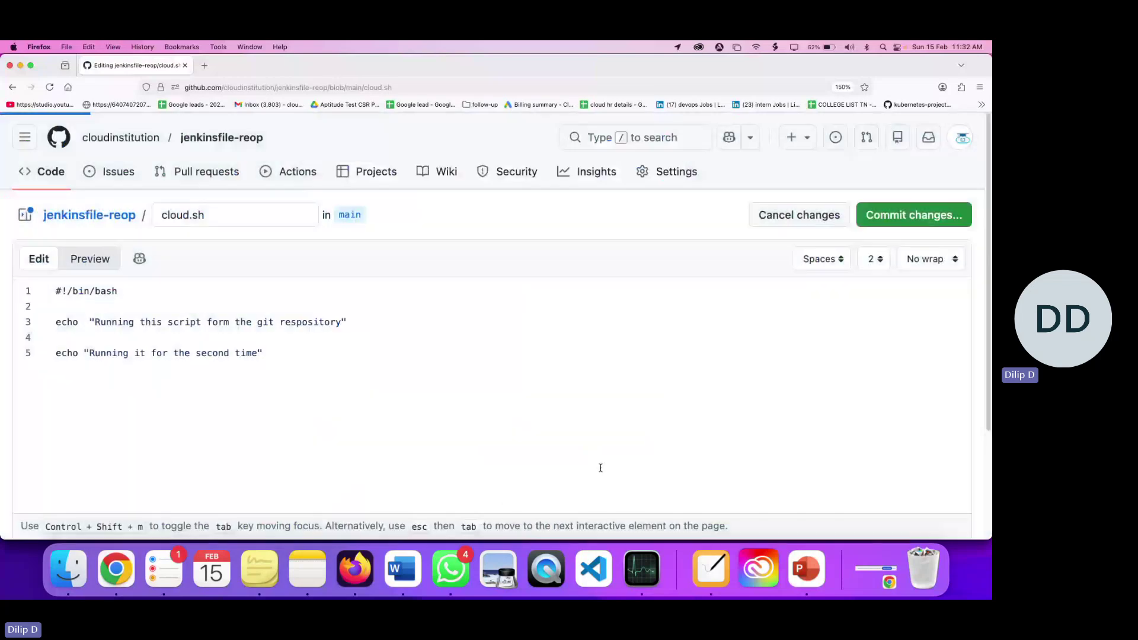
- Start build #7 from the job page and open its console output, zoomed in
left_click(117, 571)
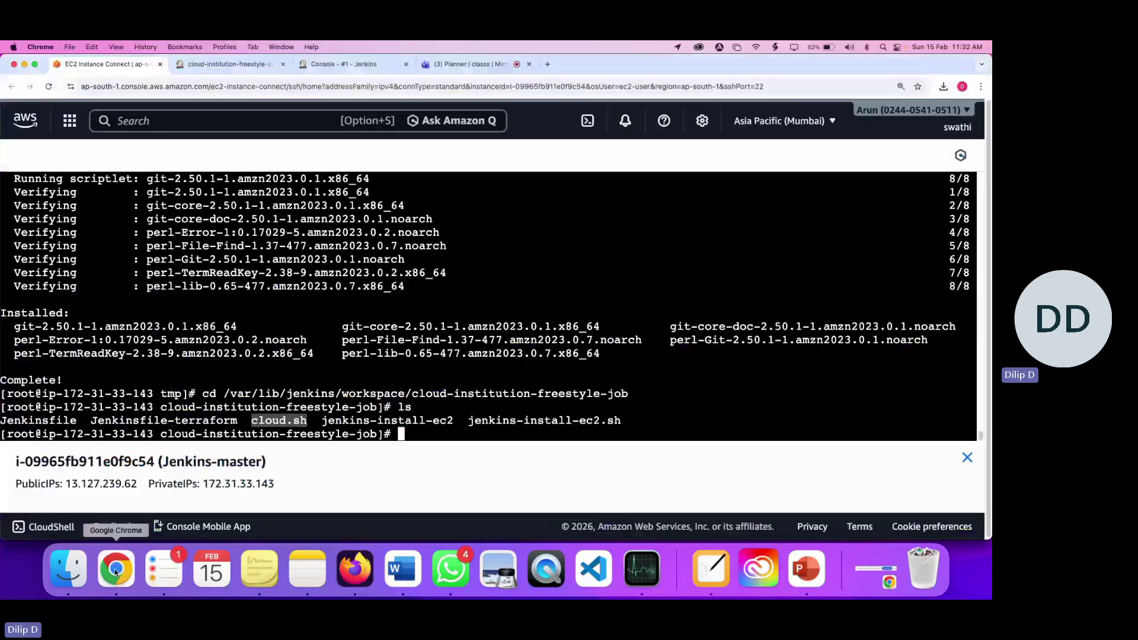
left_click(229, 64)
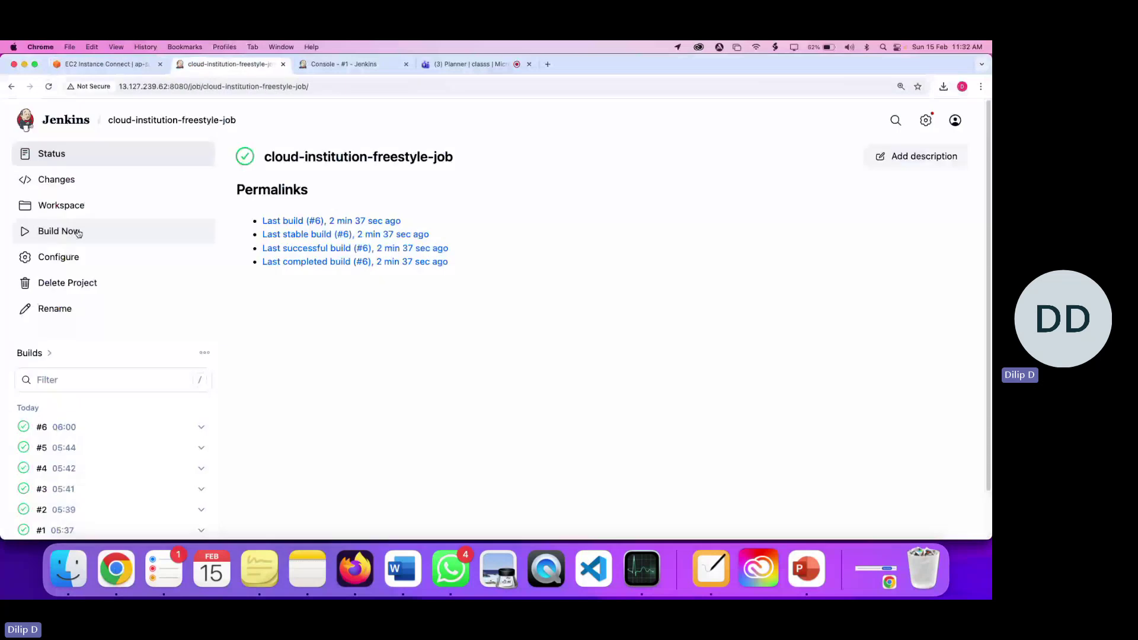
left_click(78, 231)
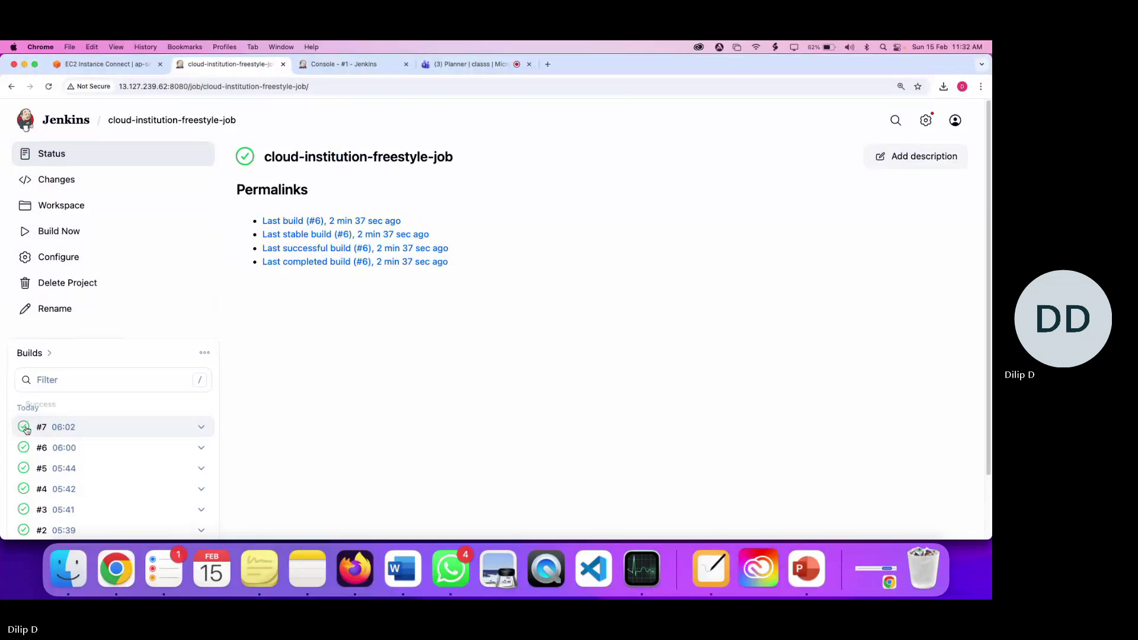
left_click(25, 427)
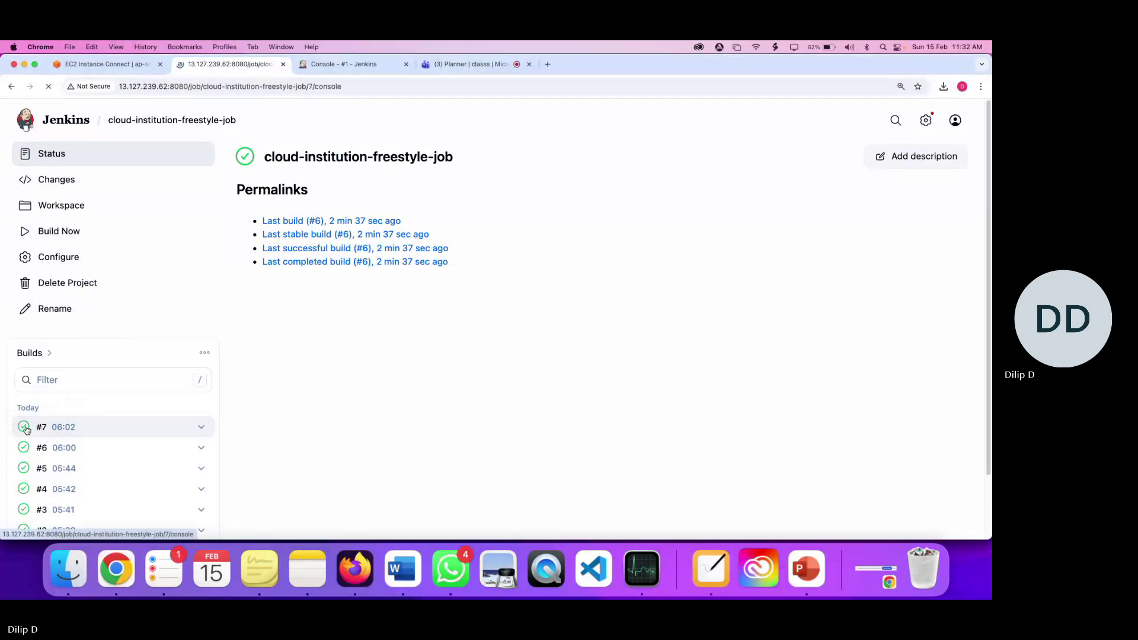
scroll(354, 500, "down", 5)
key("super+plus")
key("super+plus")
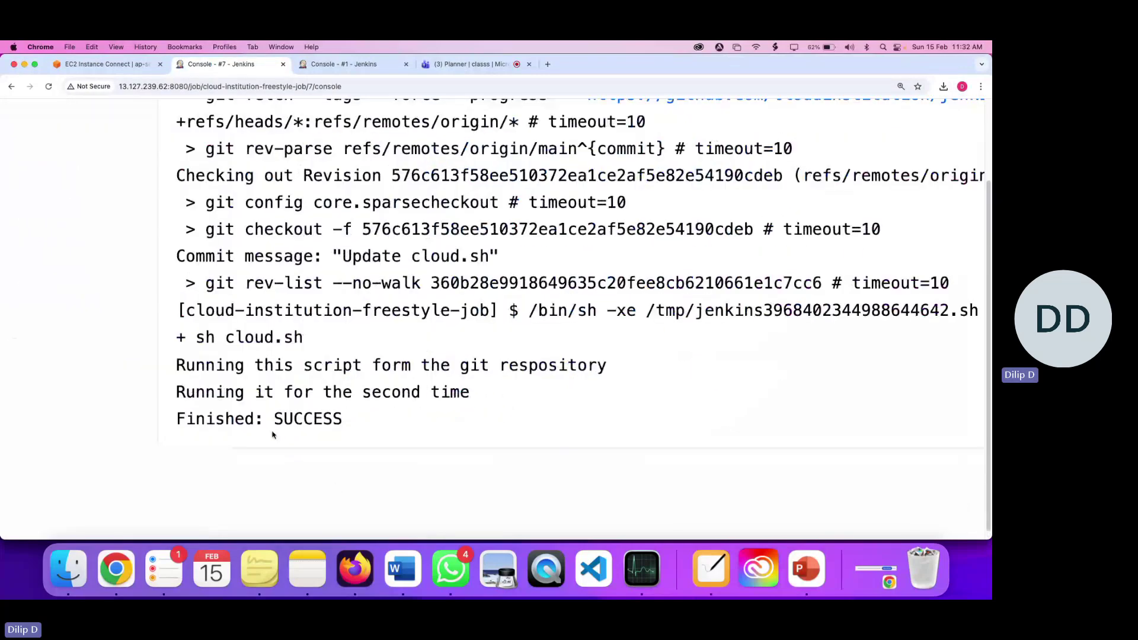
- Duplicate cloud.sh's echo line, change 'second' to 'third', and commit it to main
key("super+Tab")
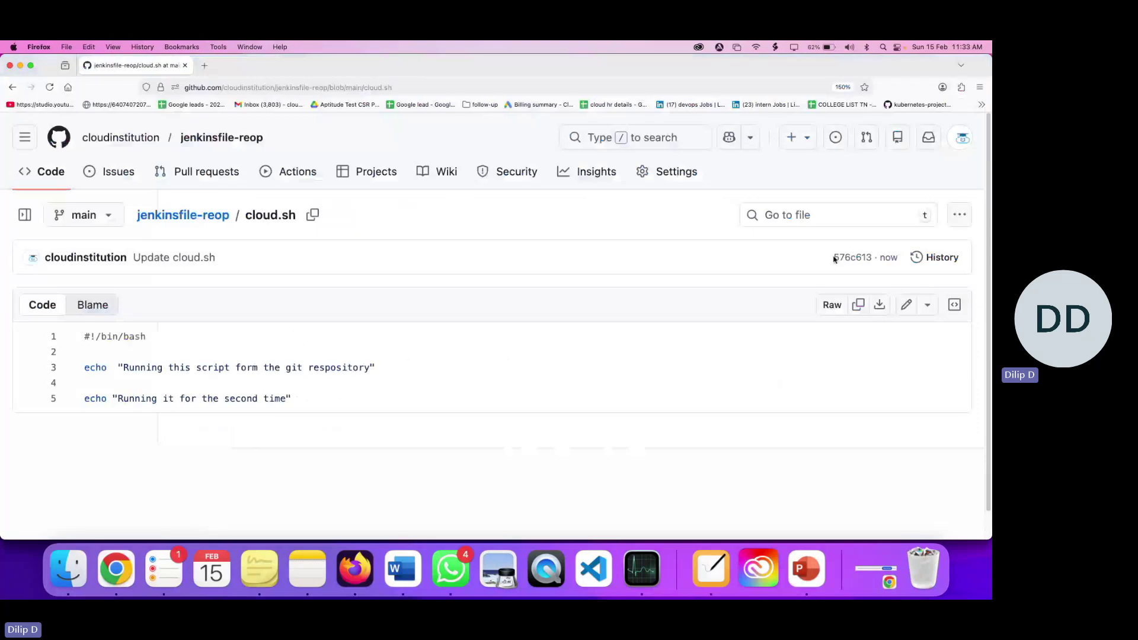
left_click(906, 306)
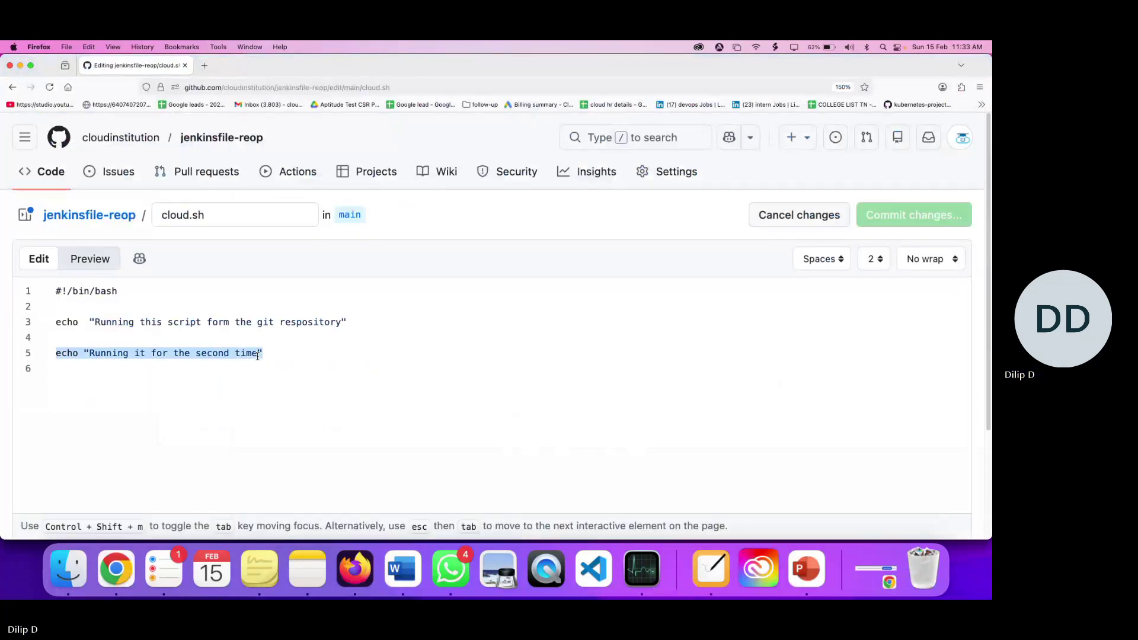
left_click(285, 385)
key("Return")
type("echo \"Running it for the second time\"")
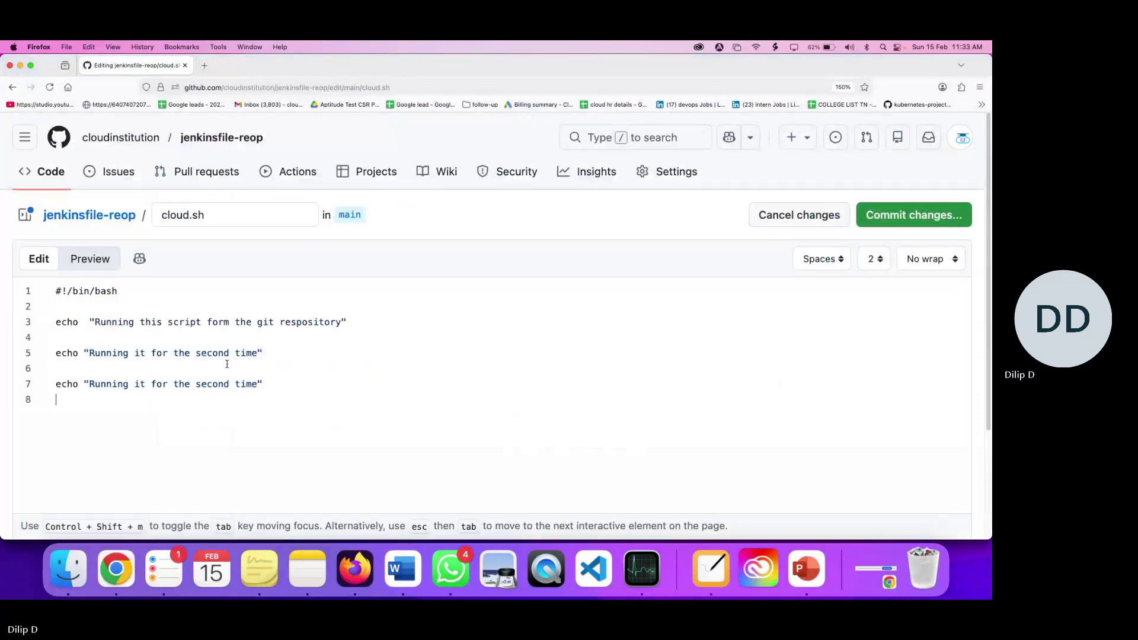
double_click(212, 383)
type("third")
left_click(927, 221)
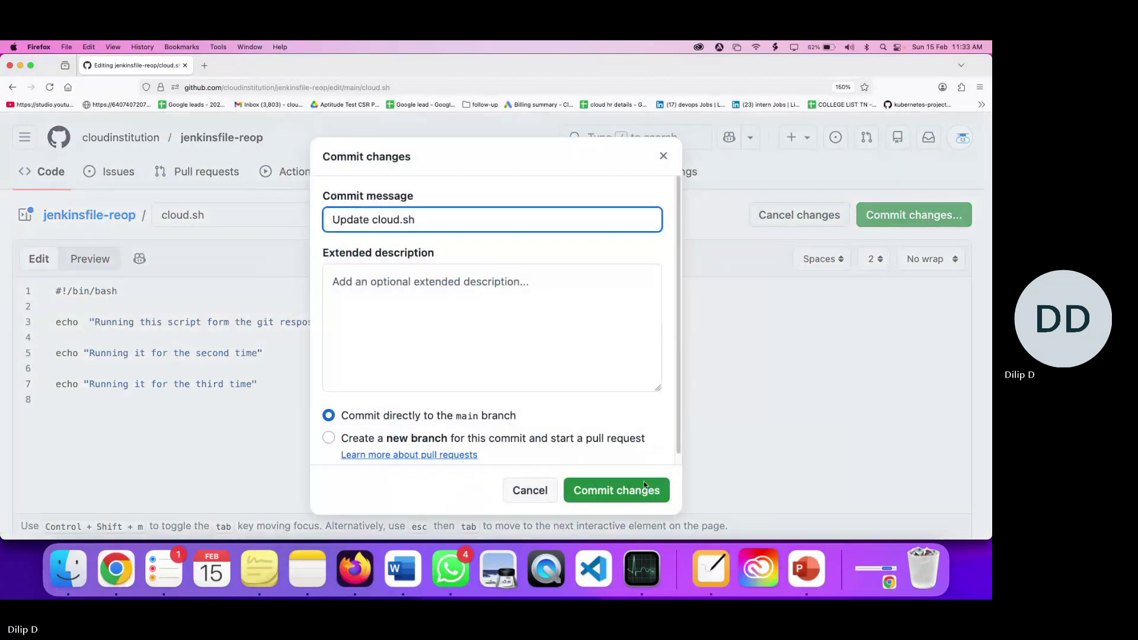
left_click(637, 492)
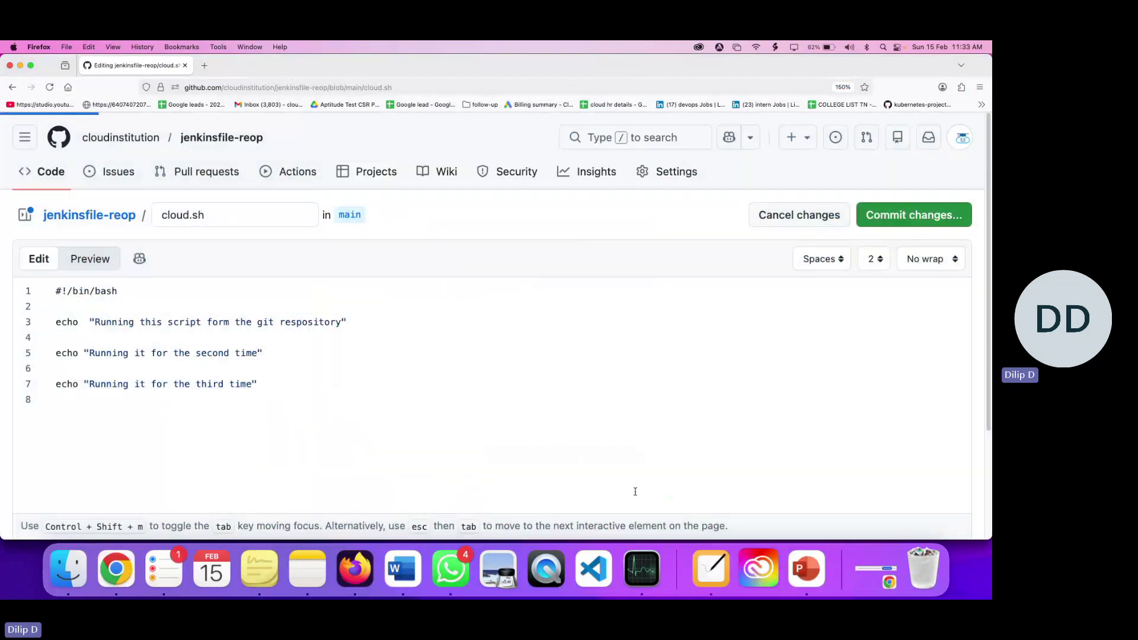
key("super+Tab")
- Start build #8 from the job page and open its console output
scroll(309, 380, "down", 5)
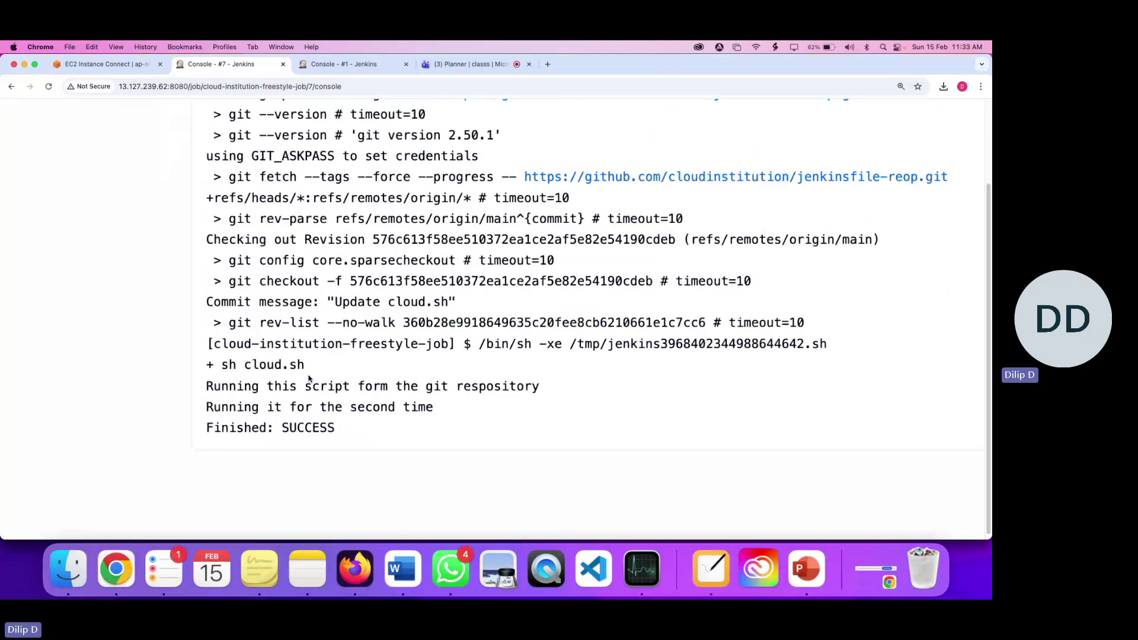
scroll(310, 382, "up", 4)
left_click(176, 123)
left_click(65, 231)
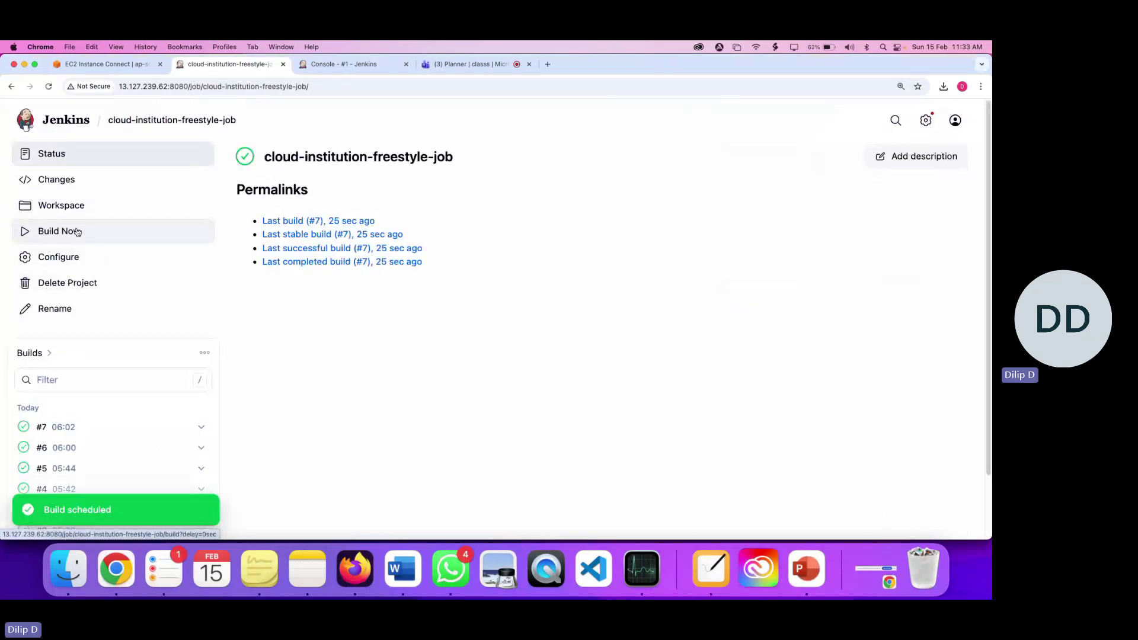
scroll(55, 438, "up", 5)
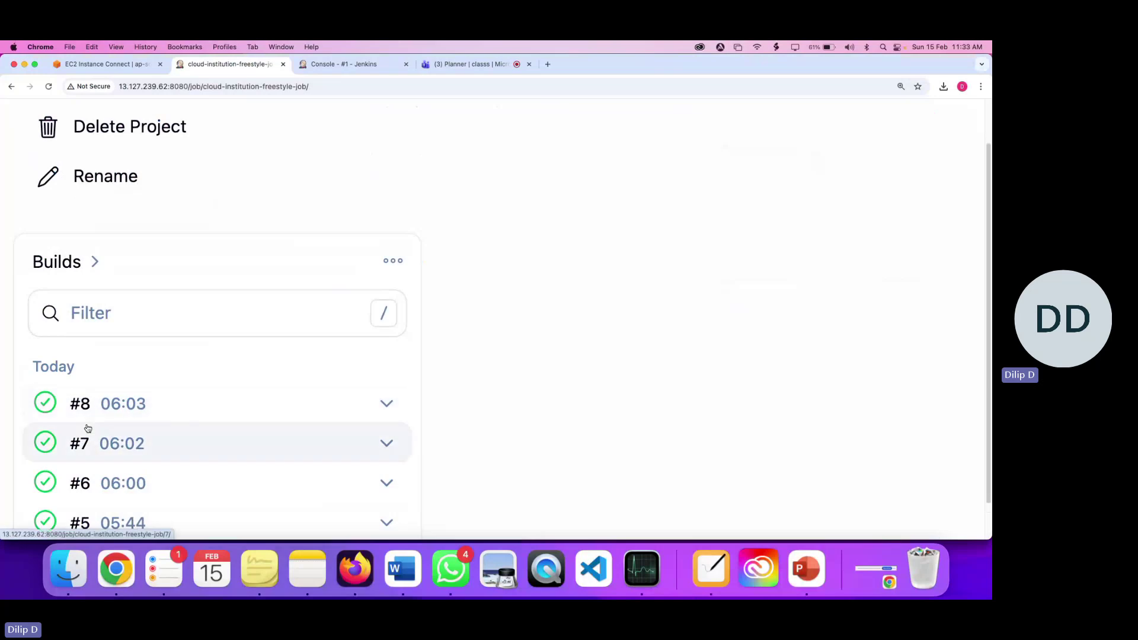
left_click(55, 408)
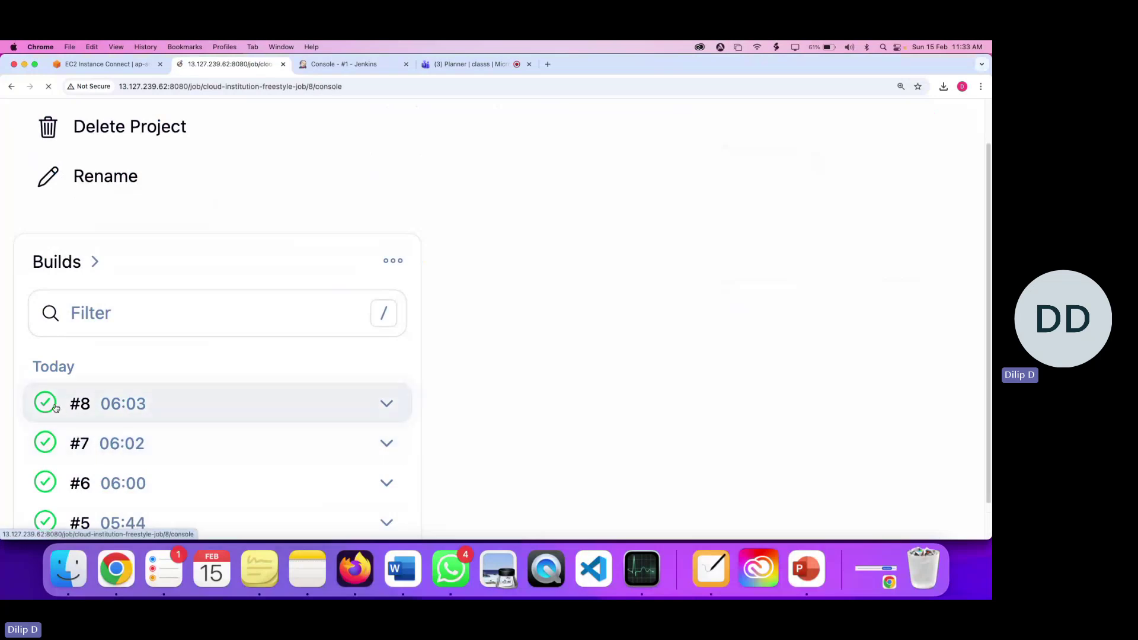
scroll(288, 429, "up", 3)
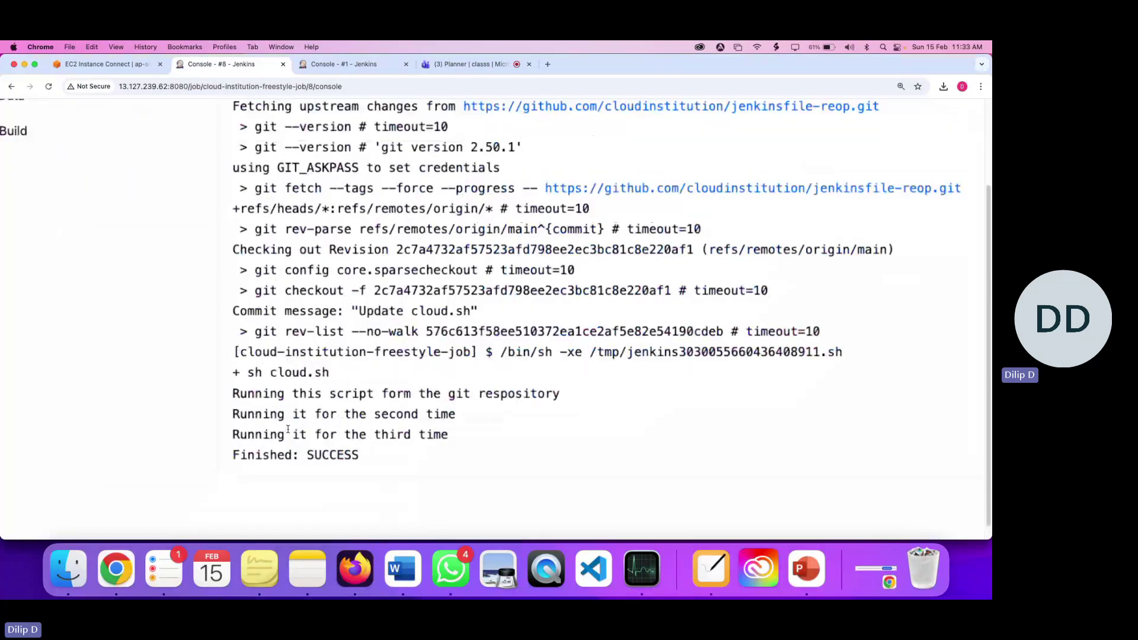
scroll(288, 429, "up", 2)
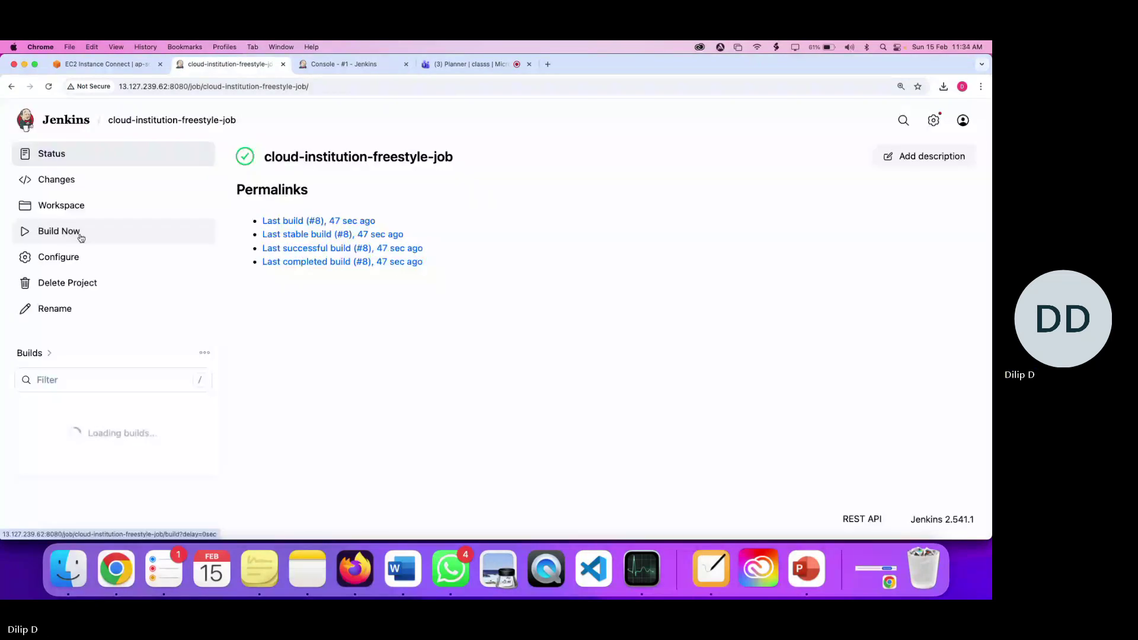
- Start build #9 of the job, review its console output, then return to the job page
left_click(81, 238)
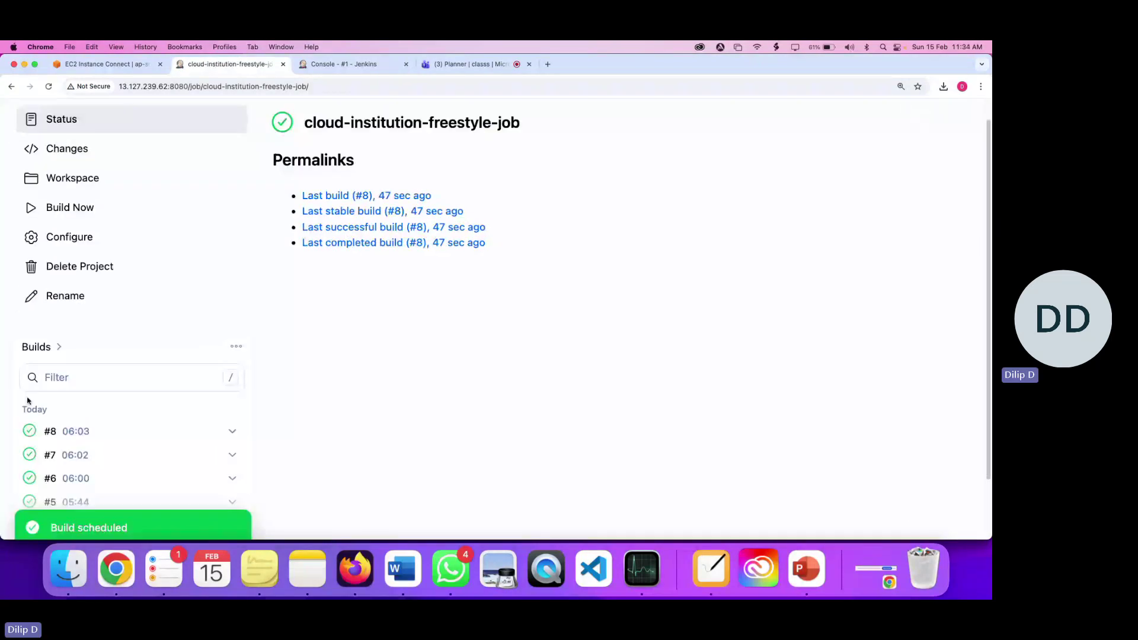
left_click(31, 433)
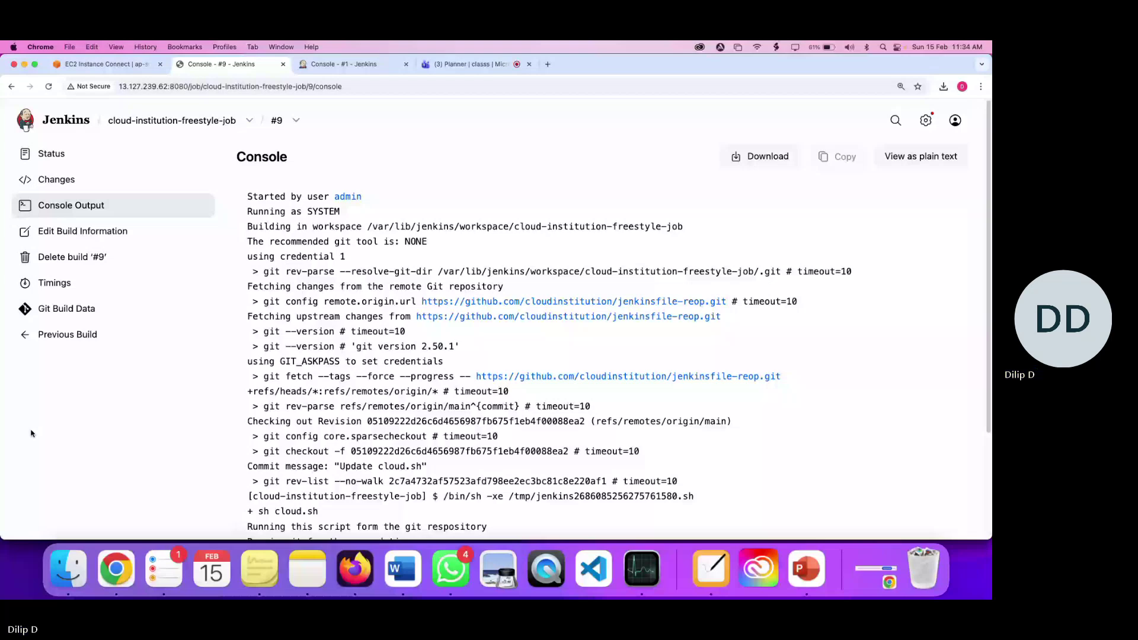
key("super+bracketleft")
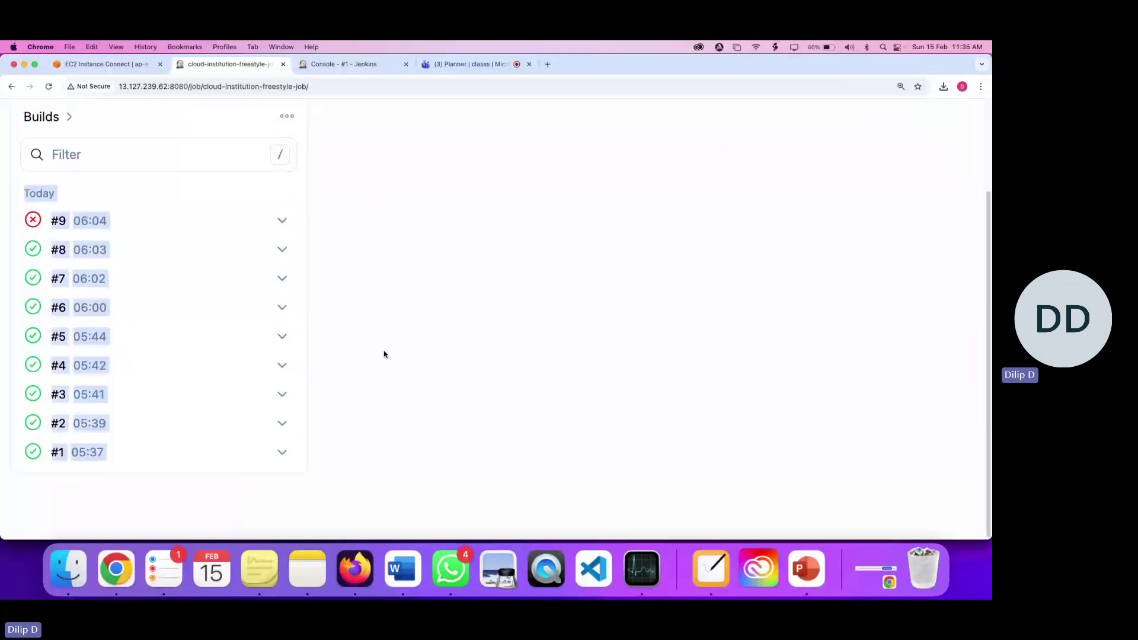
- Restore the Jenkins page to normal zoom and switch to the Teams meeting tab
left_click(384, 354)
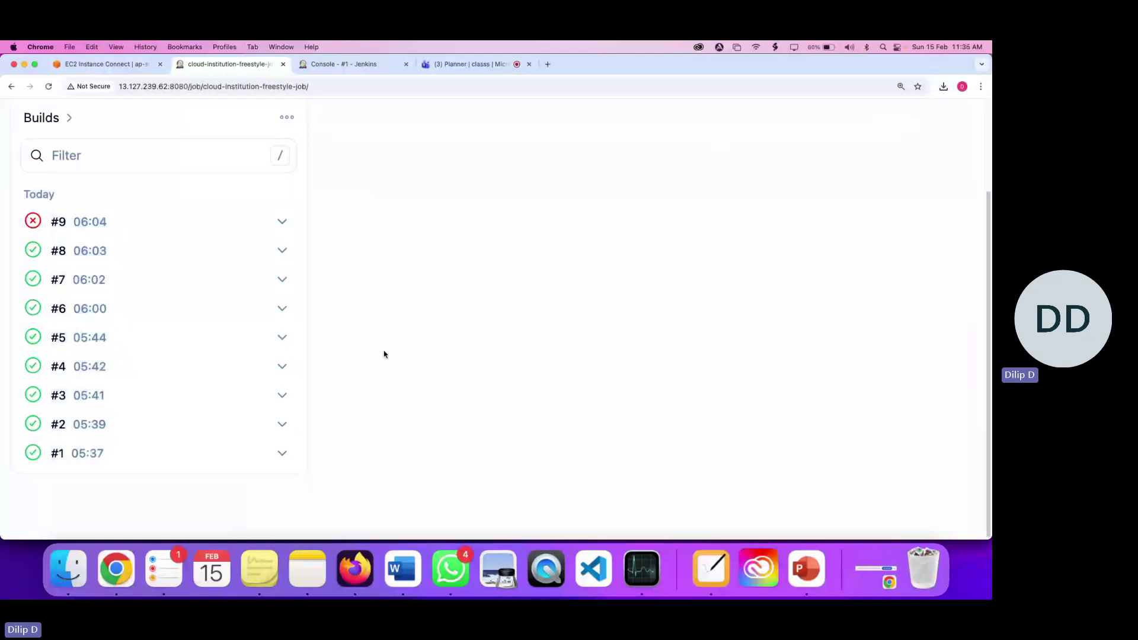
scroll(384, 355, "up", 5)
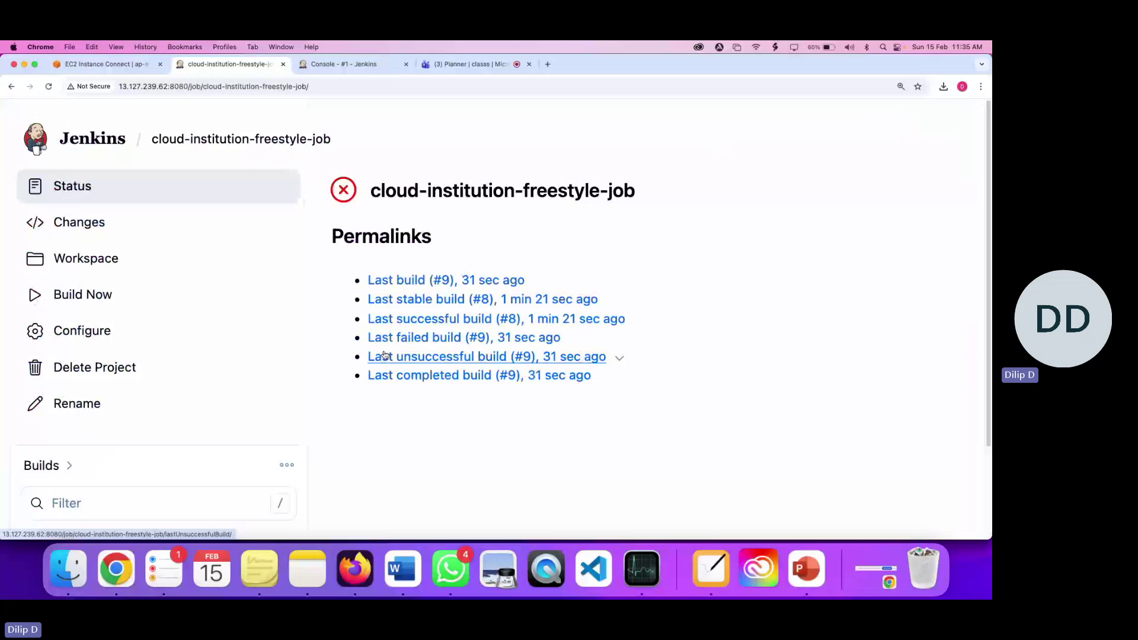
key("super+minus")
key("super+minus")
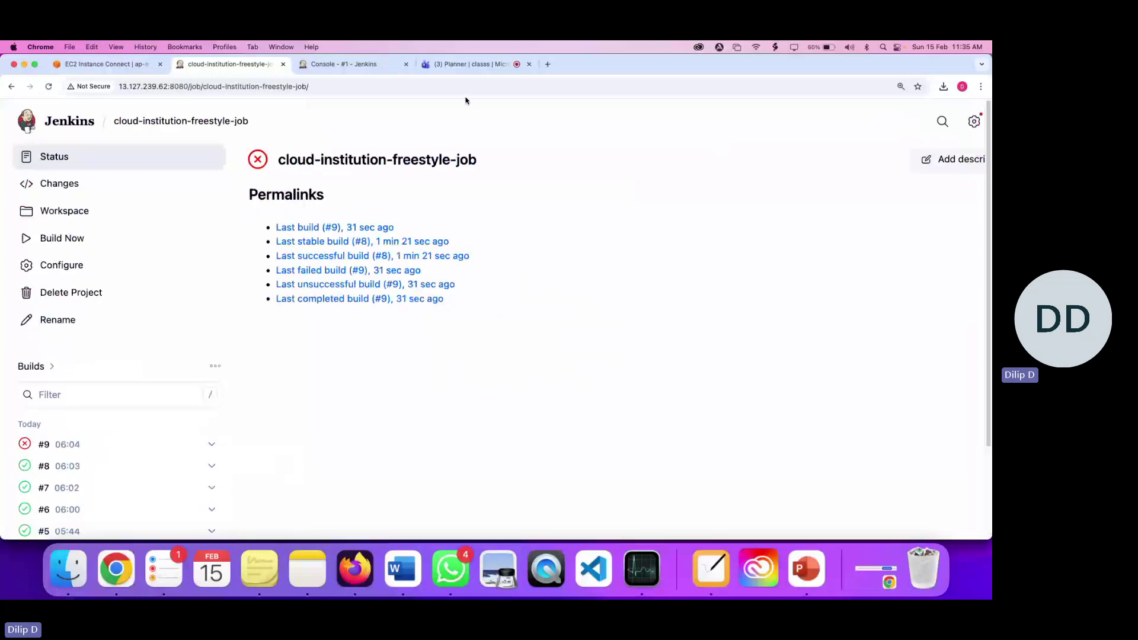
left_click(468, 64)
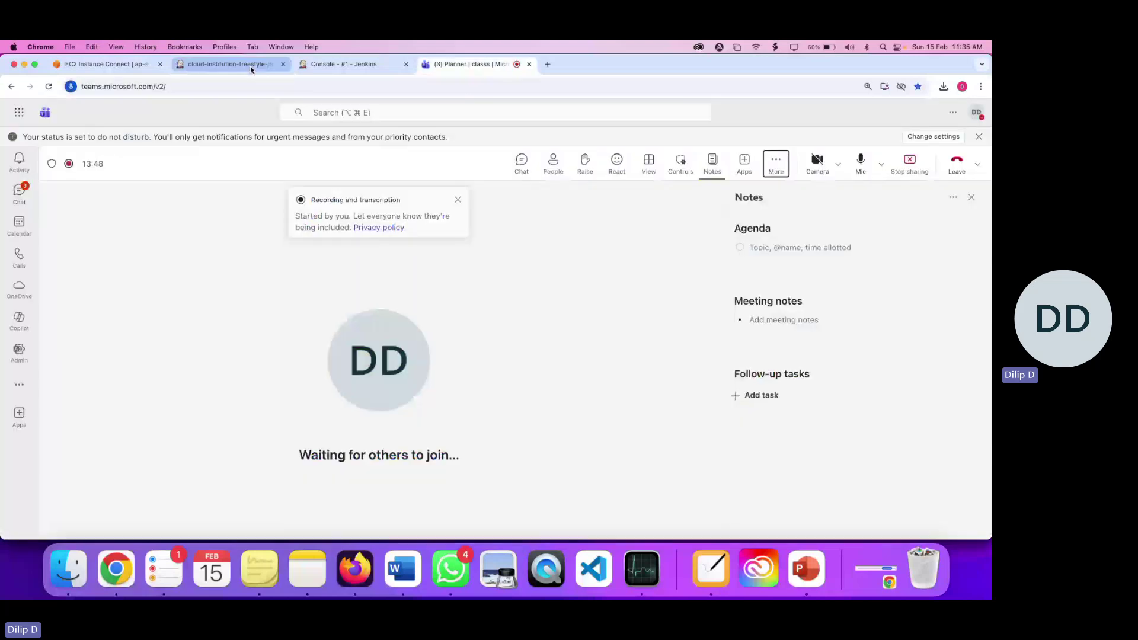
- Return to the Teams meeting and reveal Stop recording under More > Record and transcribe
left_click(354, 568)
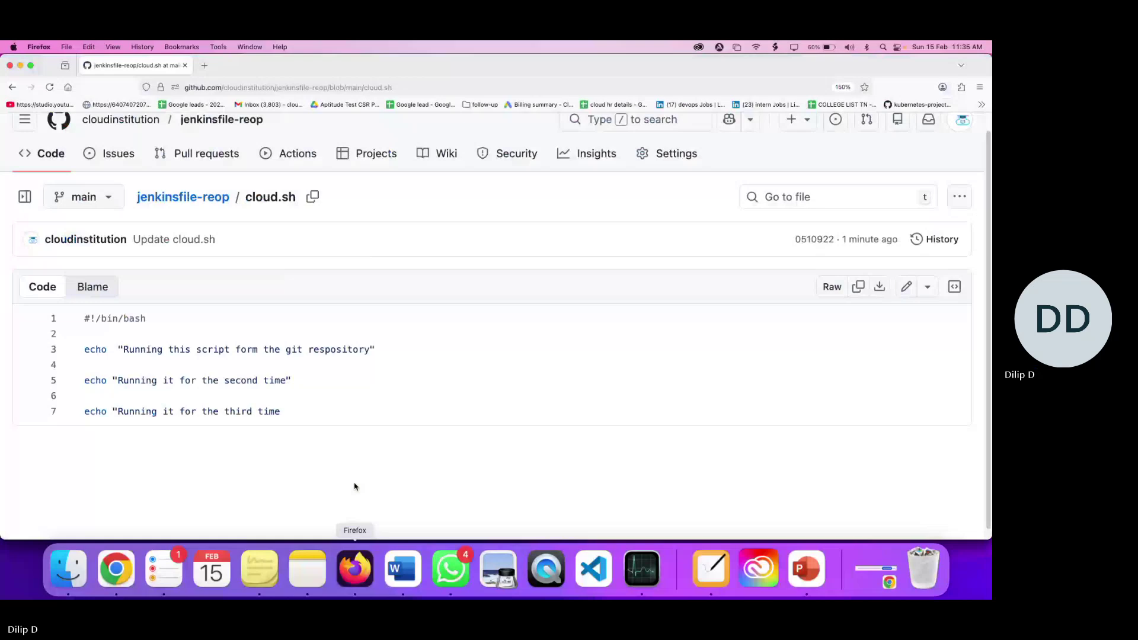
scroll(353, 484, "up", 1)
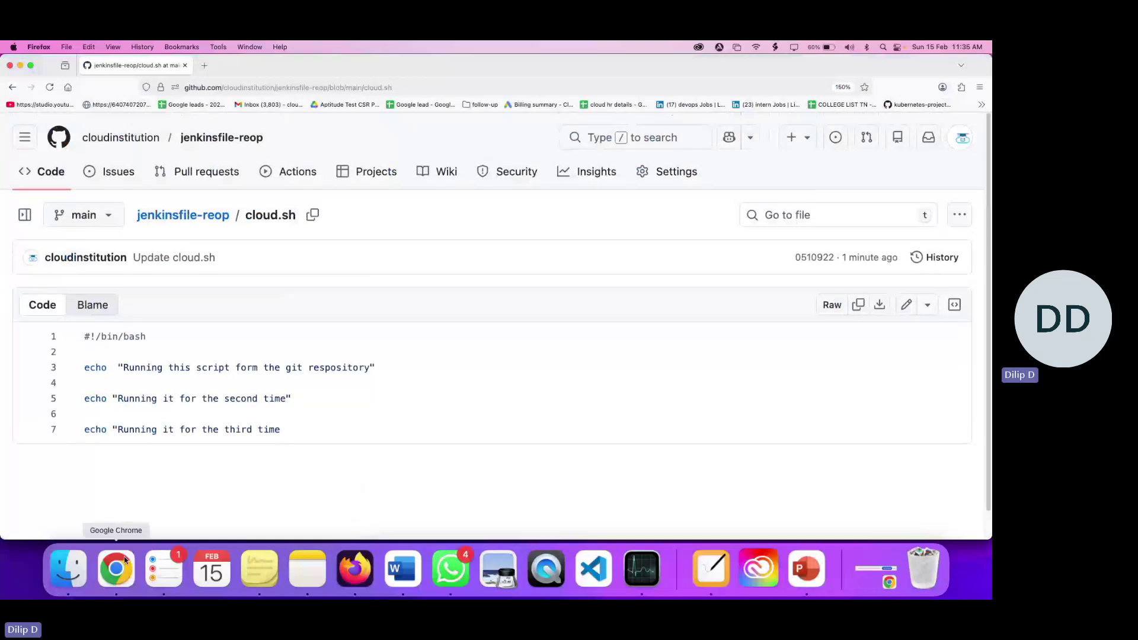
left_click(124, 560)
left_click(486, 64)
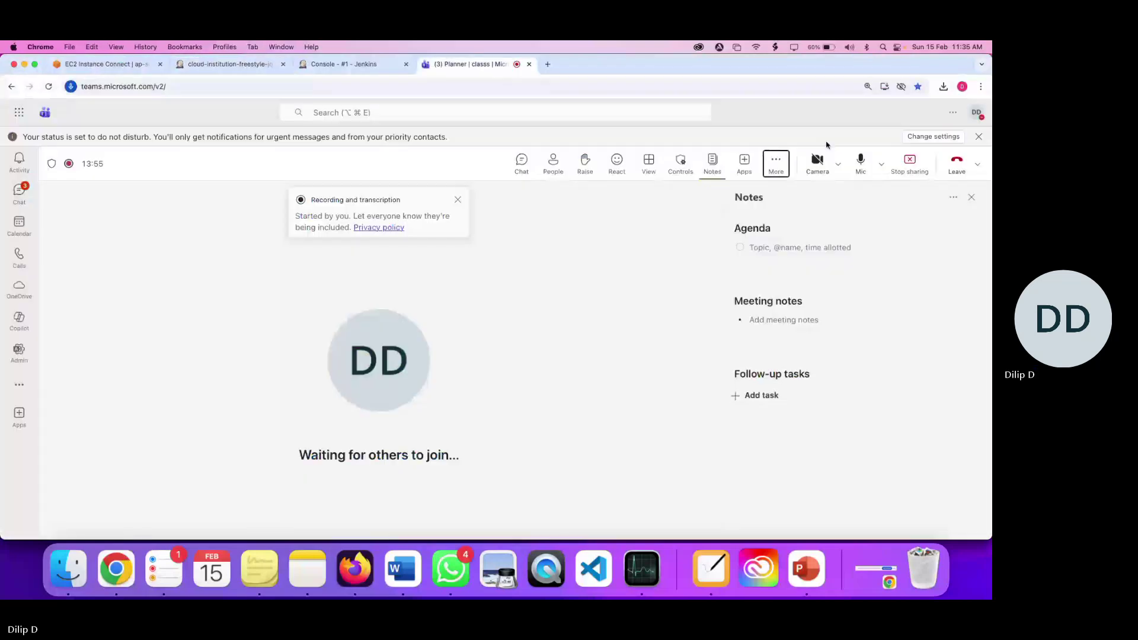
left_click(777, 162)
mouse_move(800, 195)
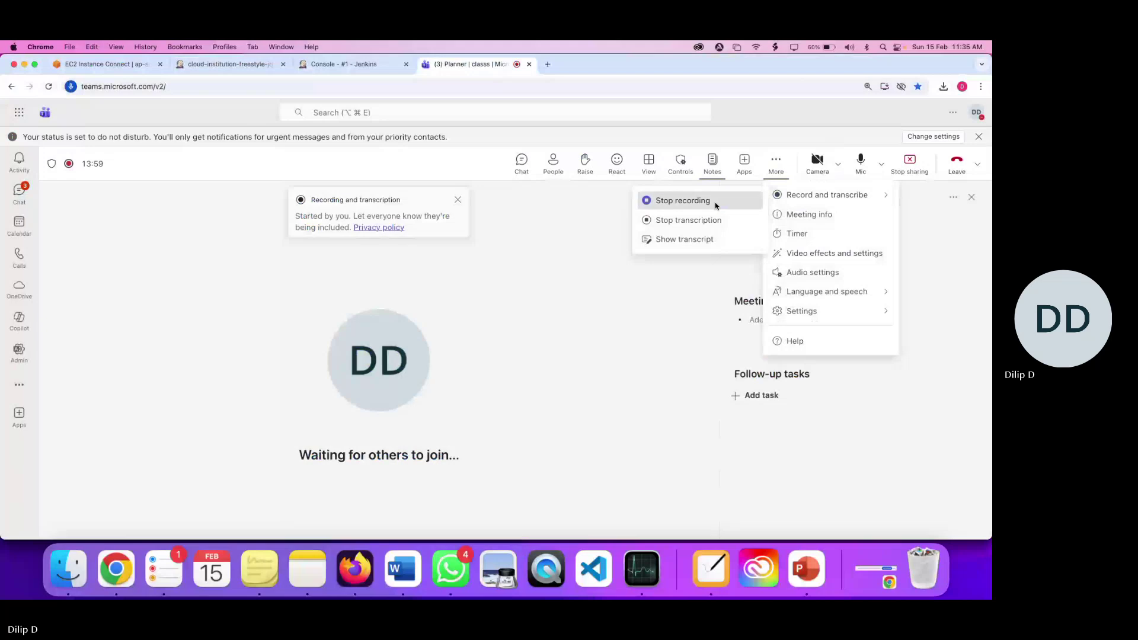